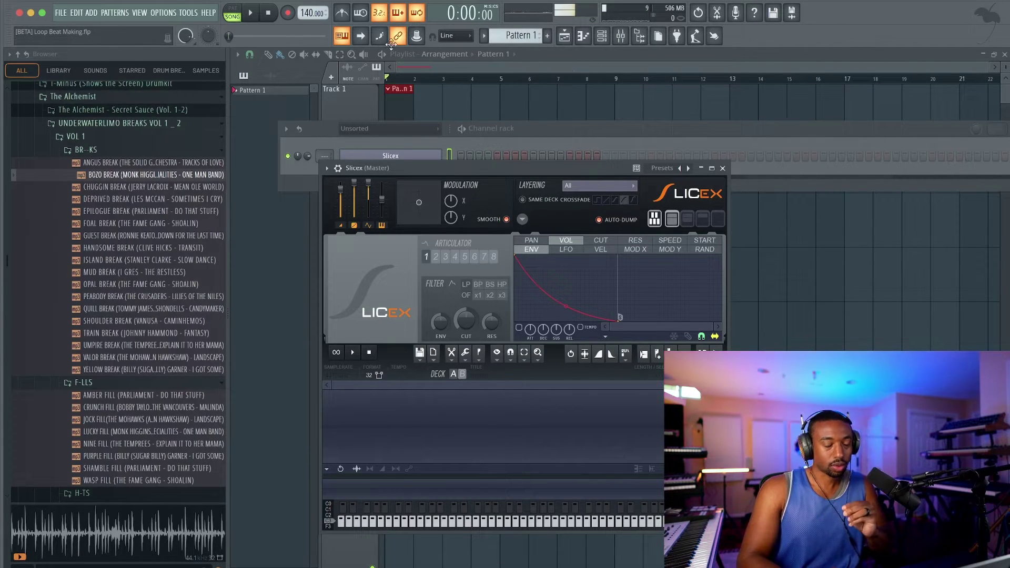
{"action": "right_click", "coordinate": [350, 37]}
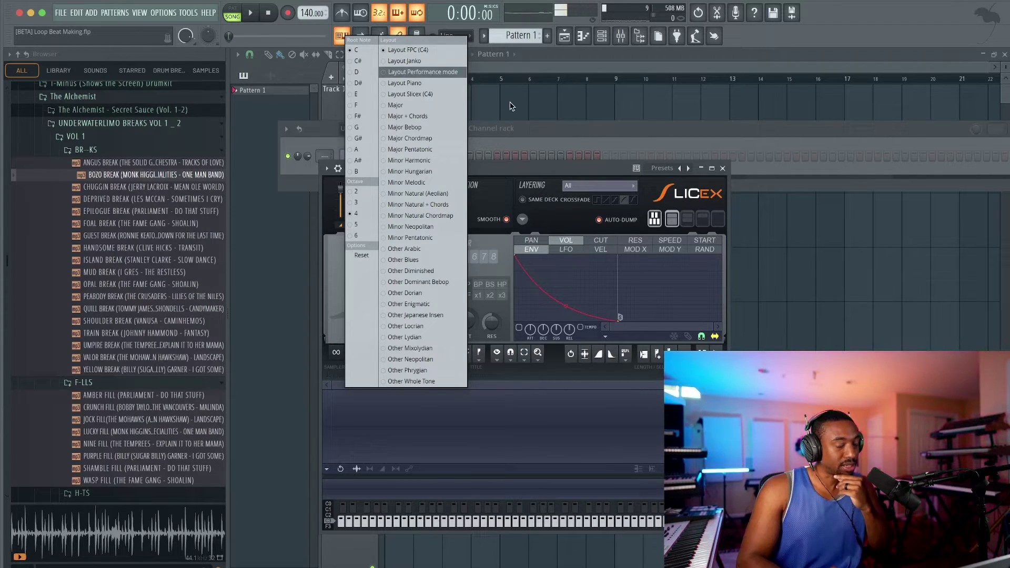
{"action": "left_click", "coordinate": [507, 126]}
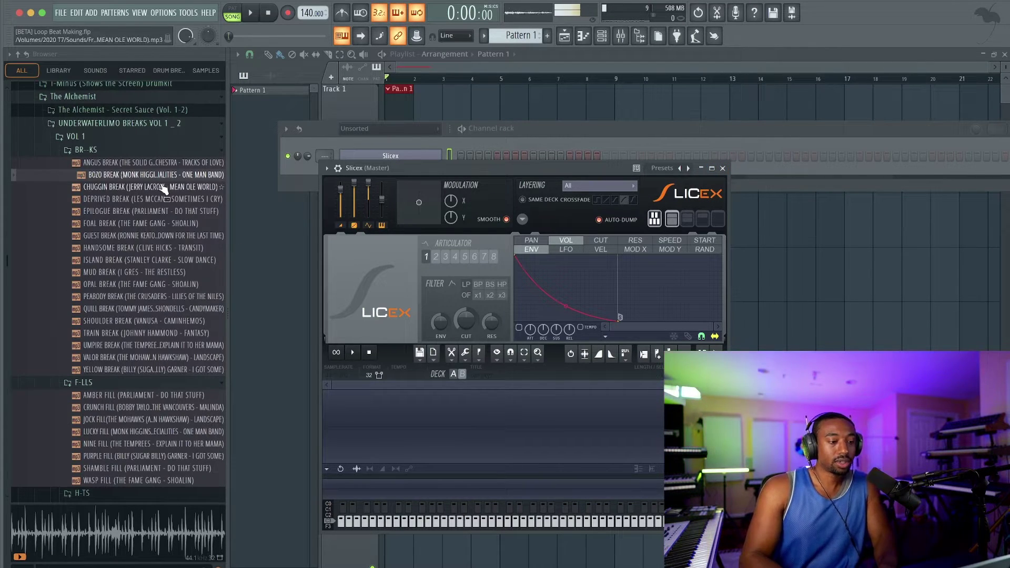
Load the Bozo Break sample into Slicex, review the region options and close the Slicex window.
{"action": "left_click", "coordinate": [149, 175]}
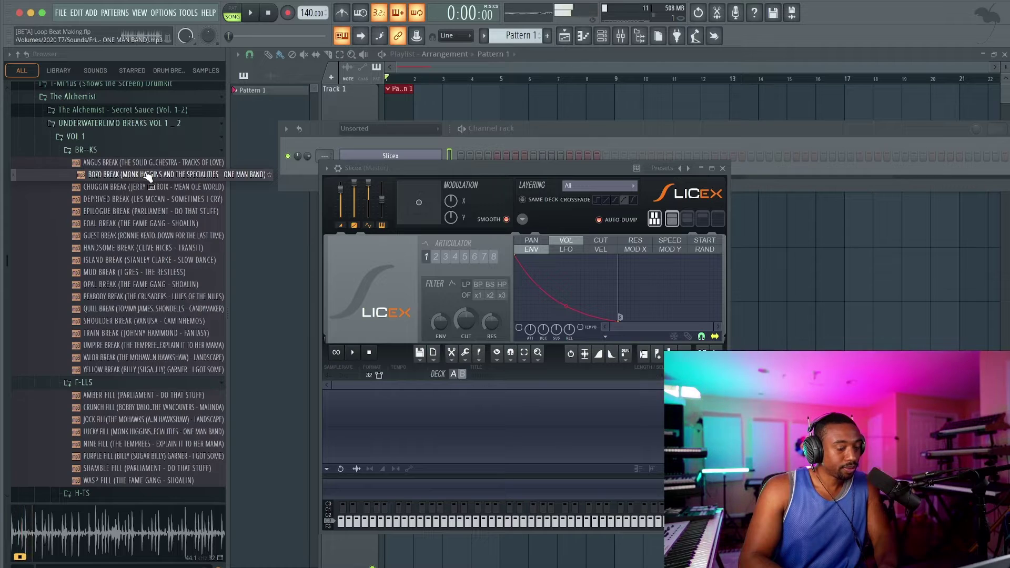
{"action": "left_click_drag", "start_coordinate": [148, 177], "coordinate": [366, 398]}
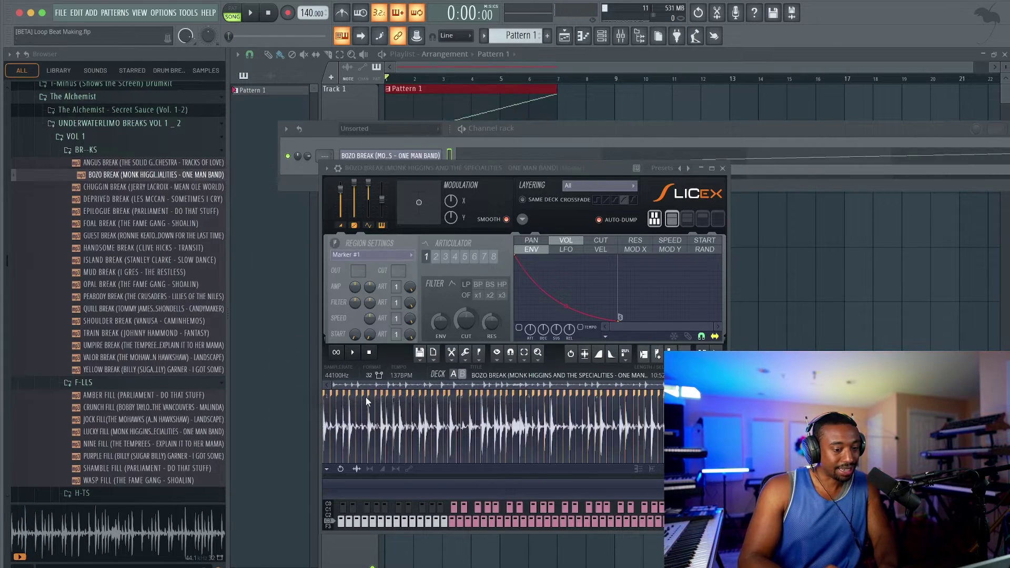
{"action": "left_click", "coordinate": [480, 353]}
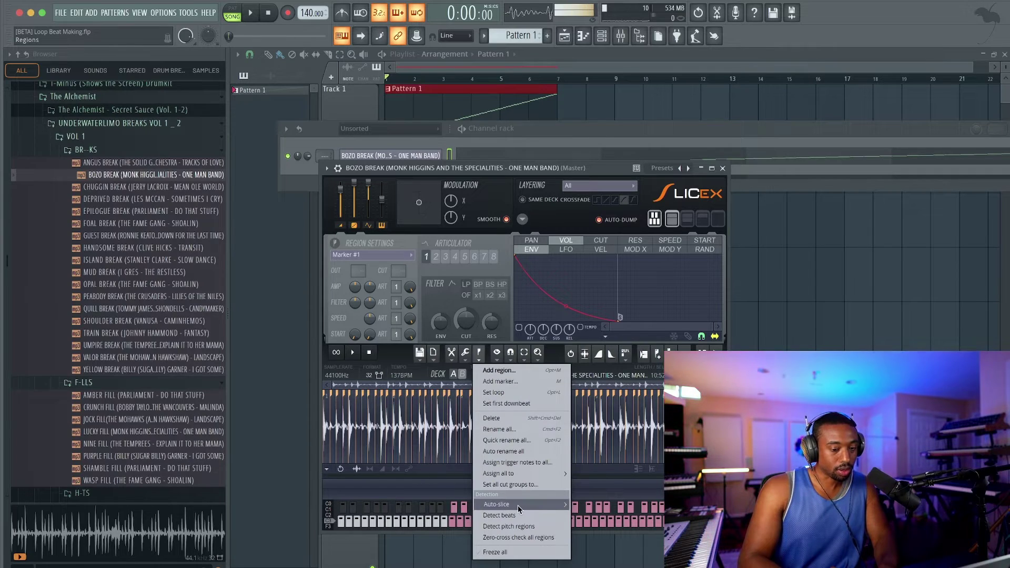
{"action": "mouse_move", "coordinate": [518, 505]}
{"action": "left_click", "coordinate": [723, 168]}
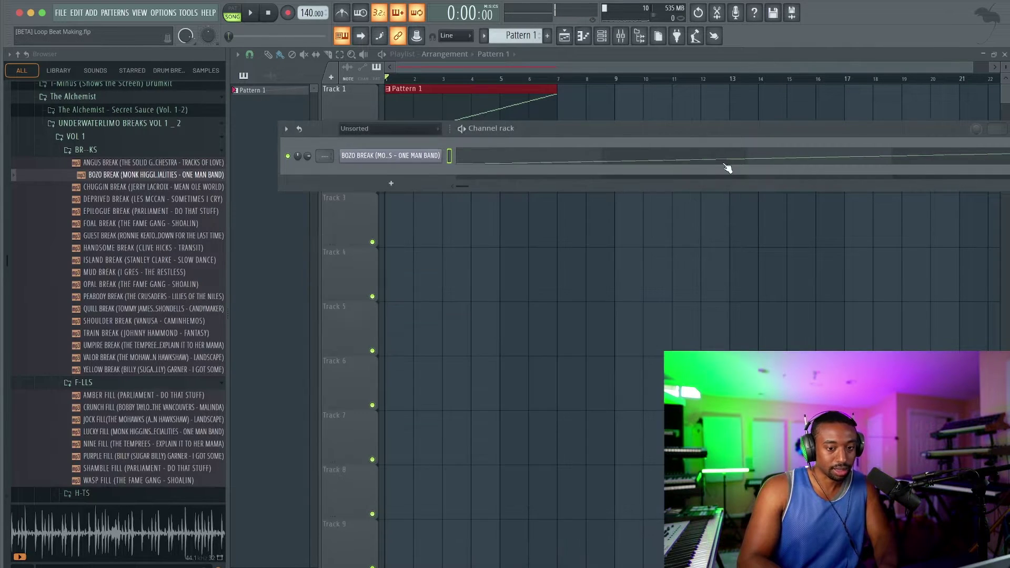
Add an FPC channel to the channel rack and load its Empty preset.
{"action": "left_click", "coordinate": [391, 183]}
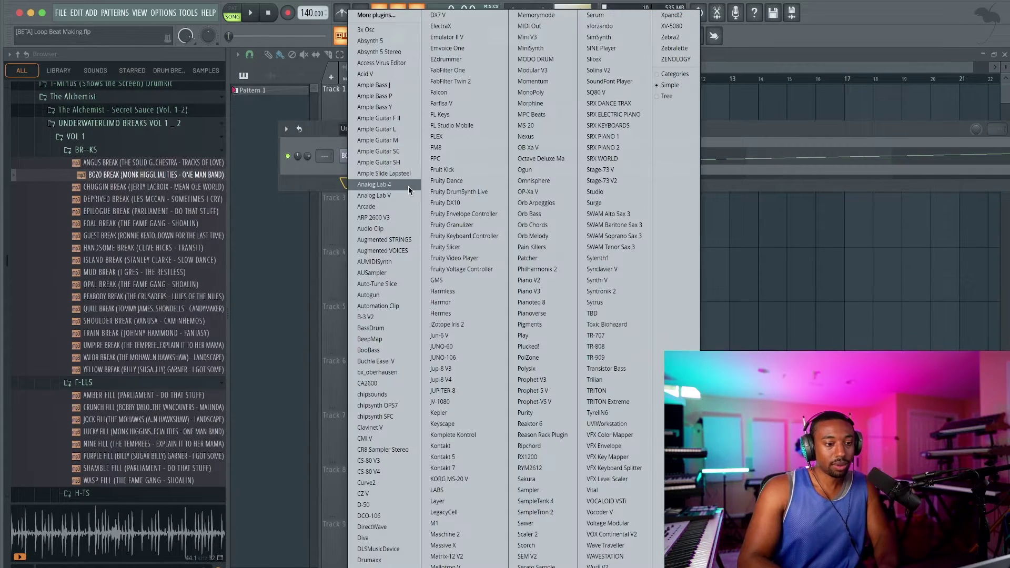
{"action": "left_click", "coordinate": [445, 156]}
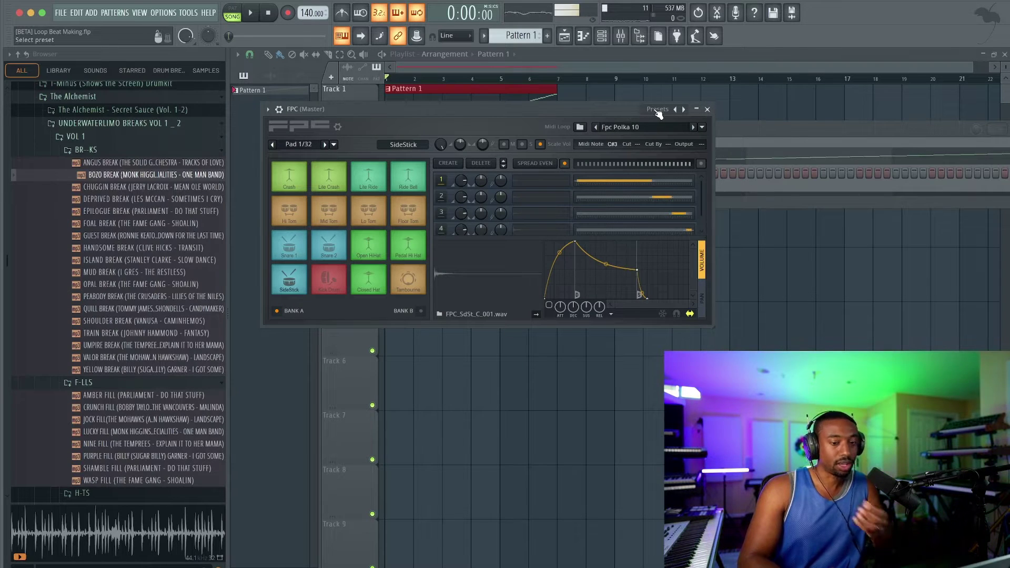
{"action": "left_click", "coordinate": [658, 111]}
{"action": "left_click", "coordinate": [679, 126]}
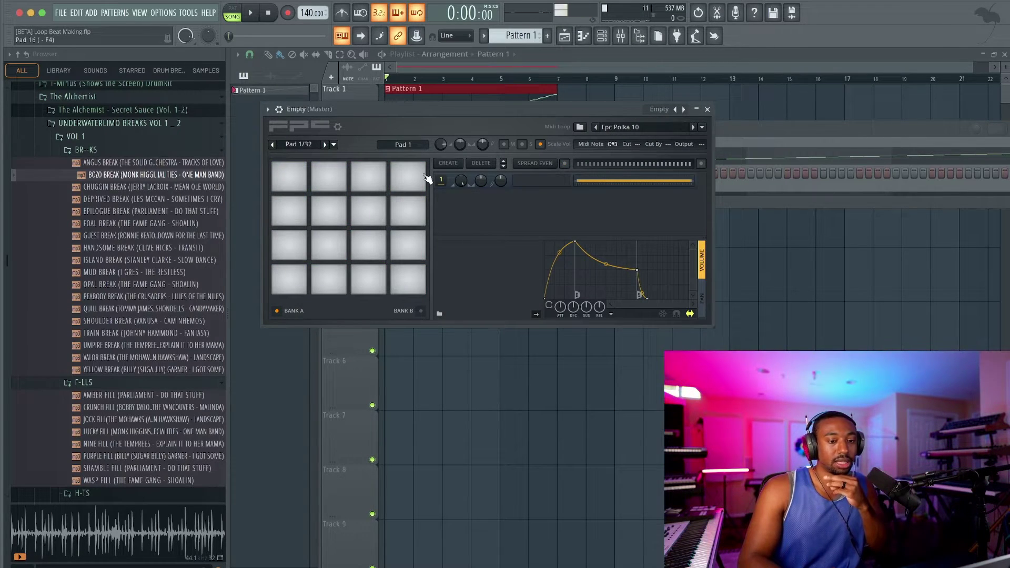
Check the typing keyboard layout options and test-trigger the empty FPC pads from the computer keyboard.
{"action": "right_click", "coordinate": [342, 38]}
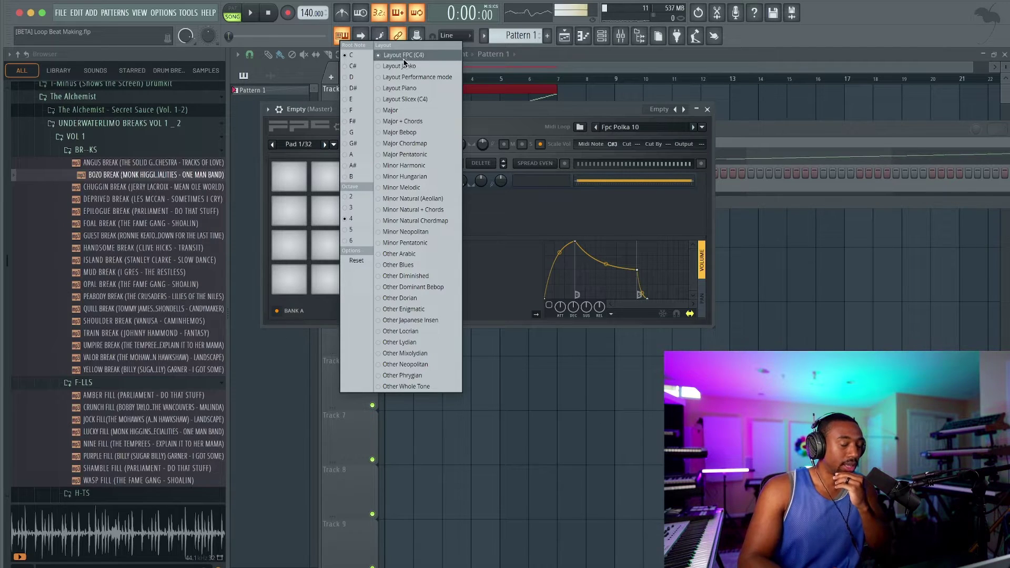
{"action": "left_click", "coordinate": [485, 102]}
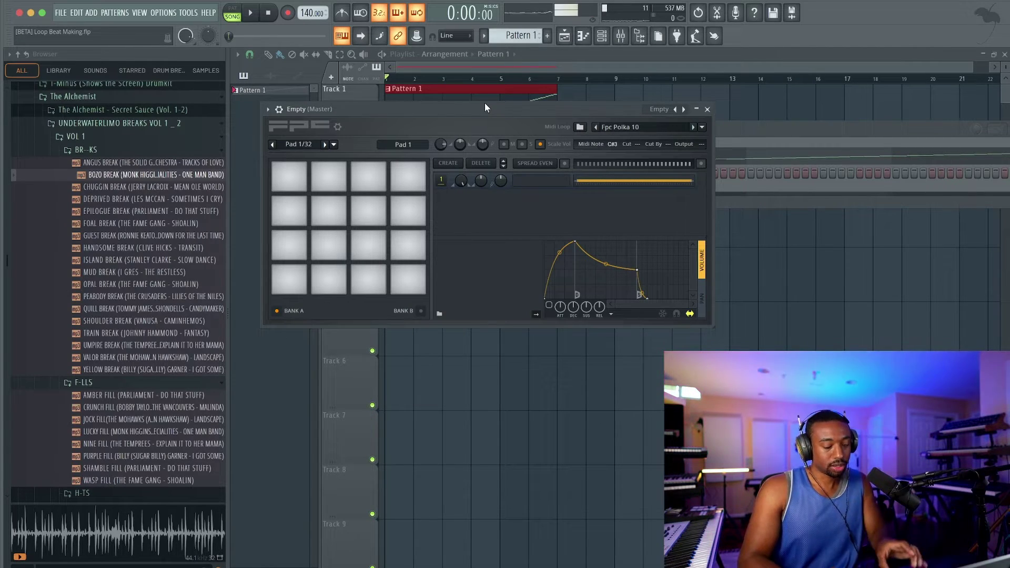
{"action": "key", "text": "z"}
{"action": "key", "text": "x"}
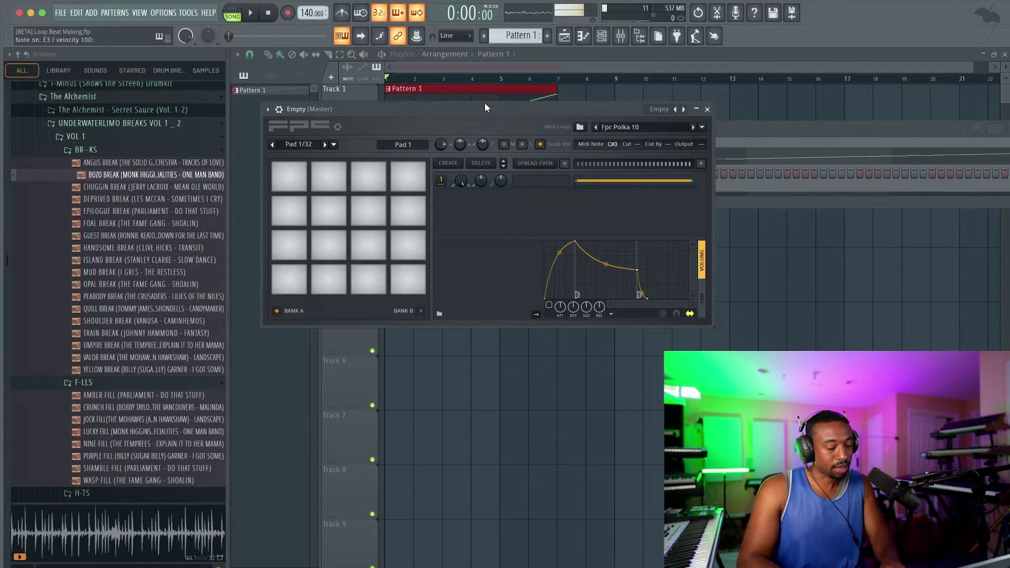
{"action": "key", "text": "a"}
{"action": "key", "text": "s"}
{"action": "key", "text": "d"}
{"action": "key", "text": "f"}
{"action": "key", "text": "q"}
{"action": "key", "text": "q"}
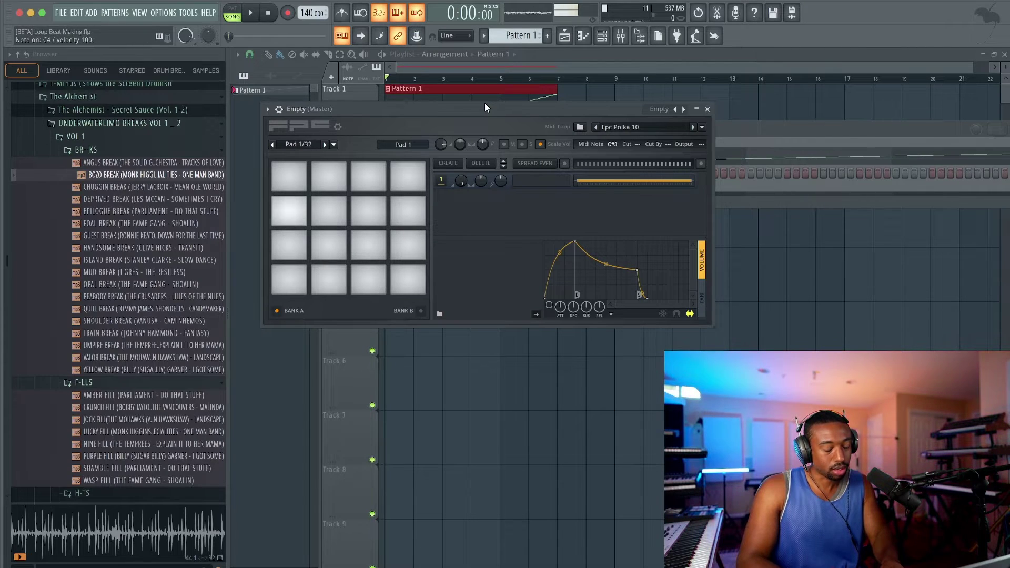
{"action": "key", "text": "w"}
{"action": "key", "text": "e"}
{"action": "key", "text": "r"}
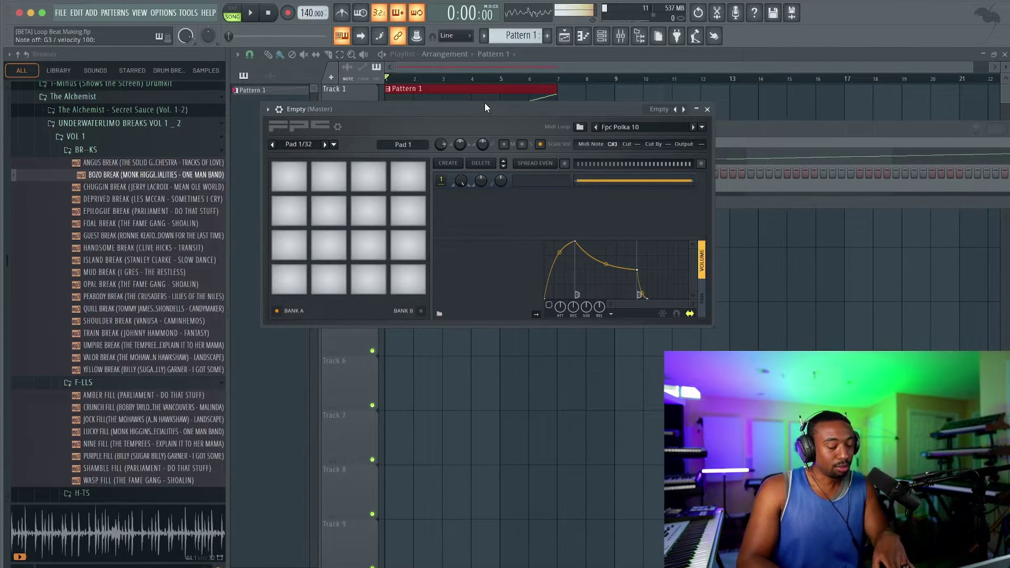
{"action": "key", "text": "2"}
{"action": "key", "text": "t"}
{"action": "key", "text": "3"}
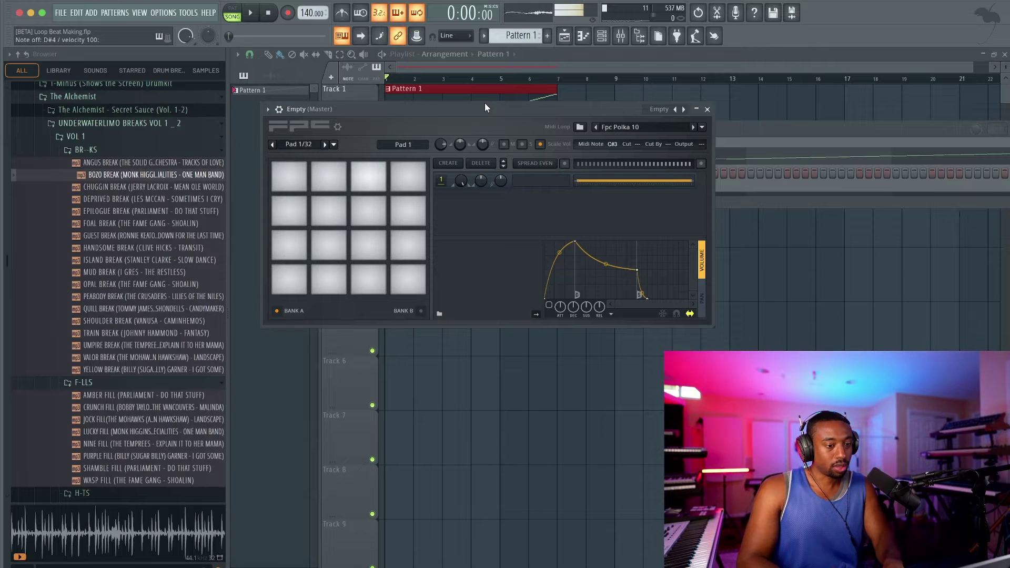
{"action": "key", "text": "r"}
{"action": "key", "text": "2"}
{"action": "key", "text": "t"}
{"action": "key", "text": "3"}
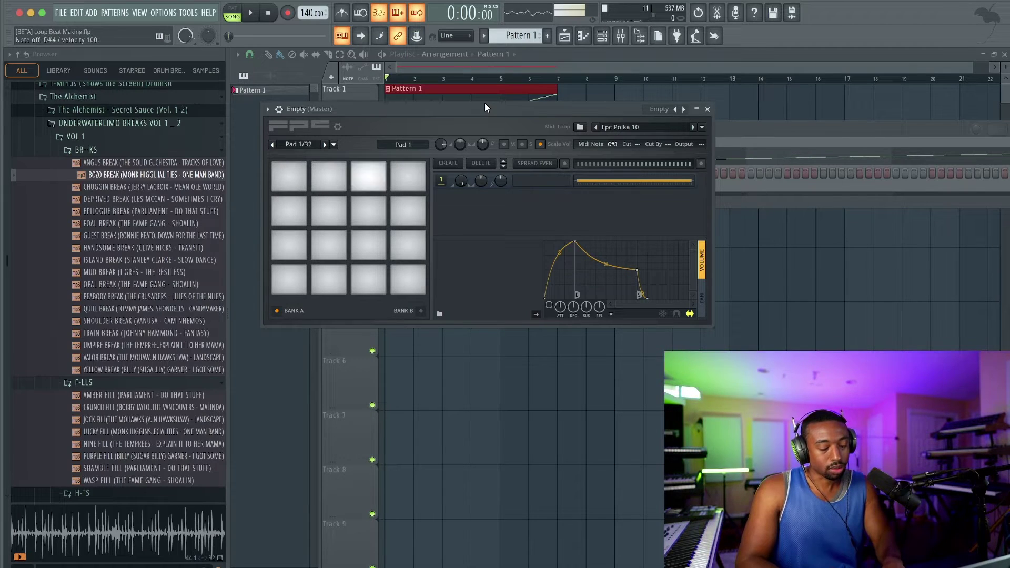
{"action": "key", "text": "r"}
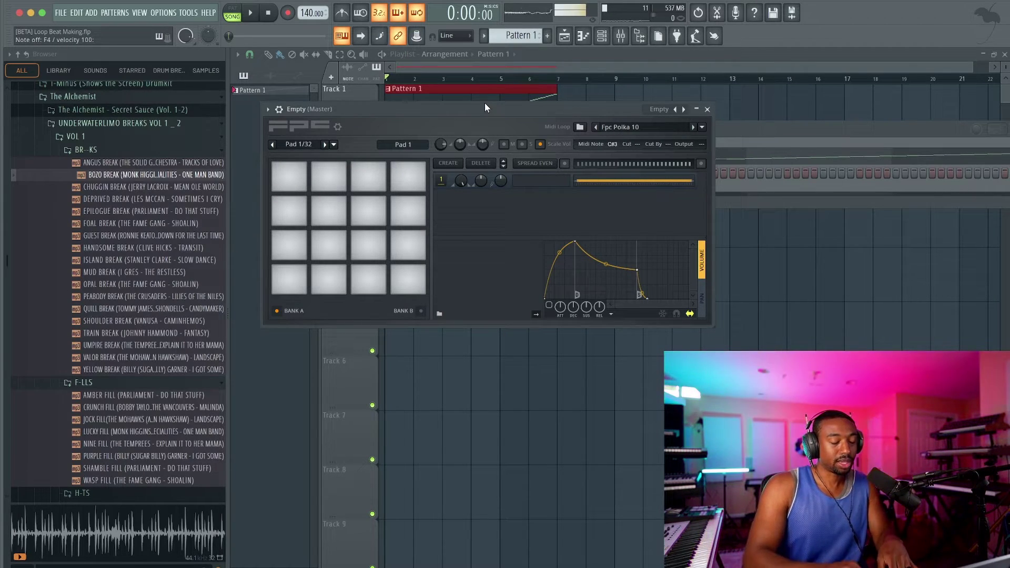
Play through the empty FPC pads row by row, starting from the first pad.
{"action": "key", "text": "z"}
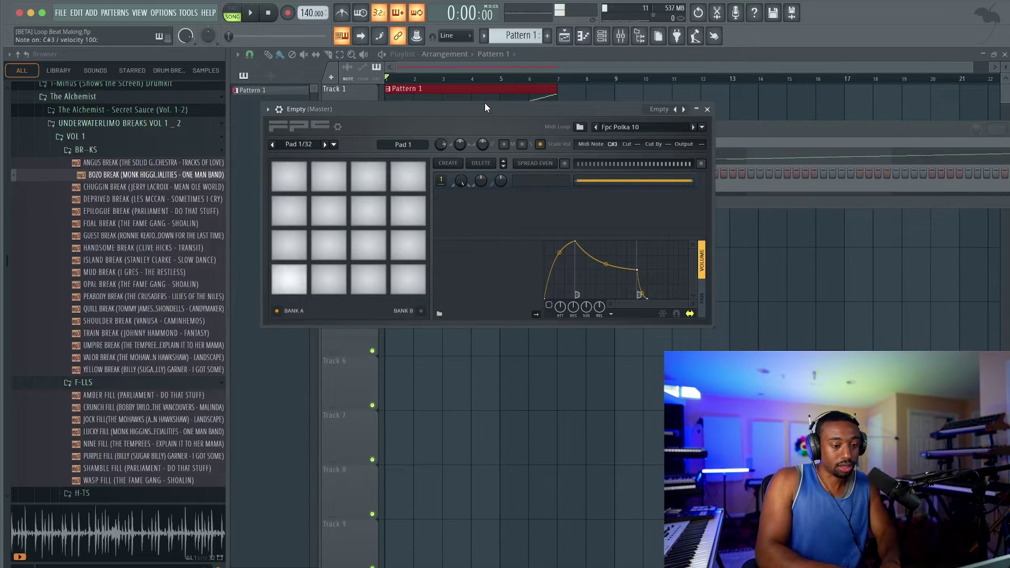
{"action": "key", "text": "x"}
{"action": "key", "text": "c"}
{"action": "key", "text": "v"}
{"action": "key", "text": "a"}
{"action": "key", "text": "s"}
{"action": "key", "text": "d"}
{"action": "key", "text": "f"}
{"action": "key", "text": "q"}
{"action": "key", "text": "w"}
{"action": "key", "text": "e"}
{"action": "key", "text": "r"}
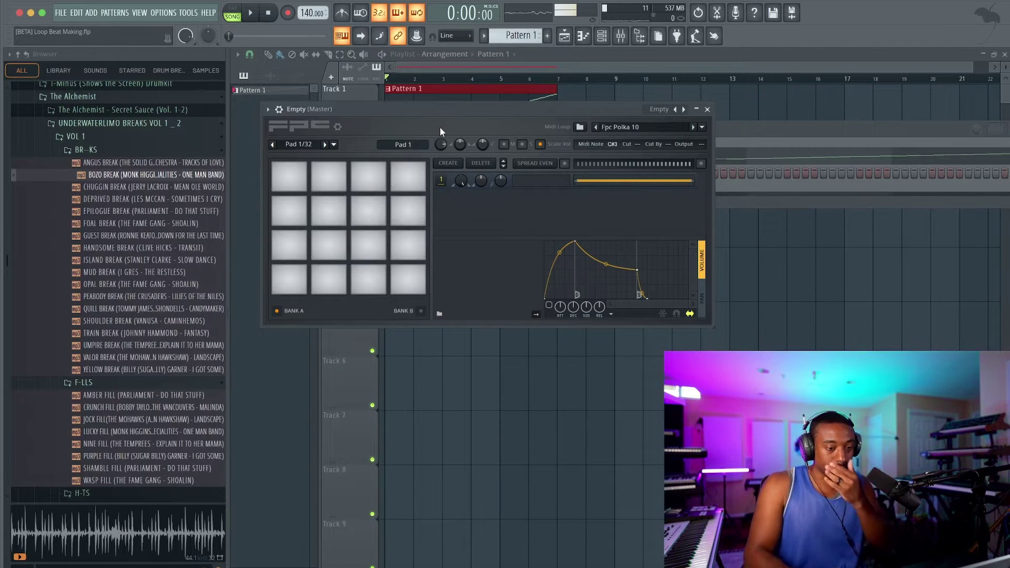
{"action": "left_click", "coordinate": [303, 284]}
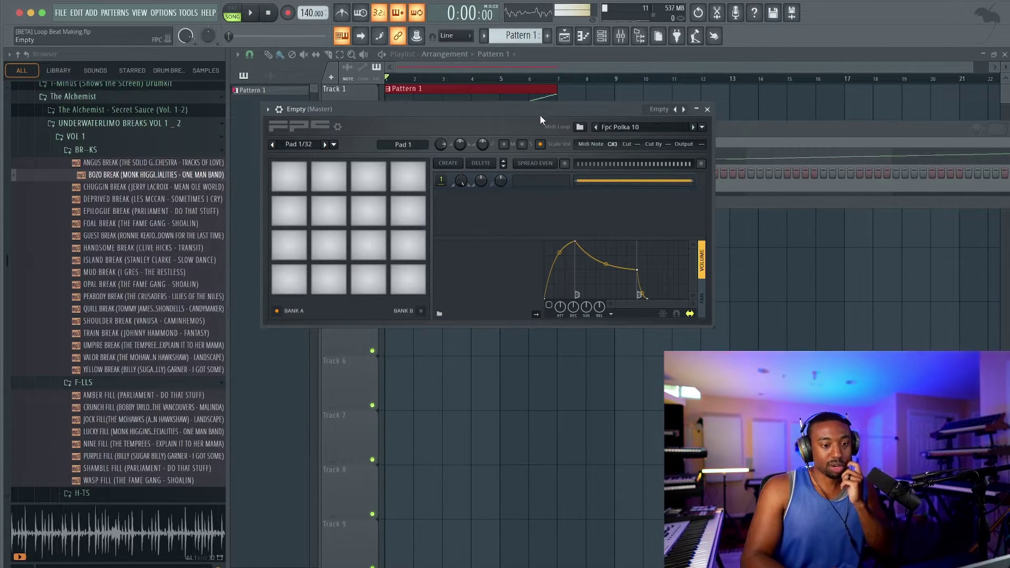
Hide the browser and arrange the open Slicex and FPC windows side by side.
{"action": "left_click_drag", "start_coordinate": [540, 115], "coordinate": [554, 242]}
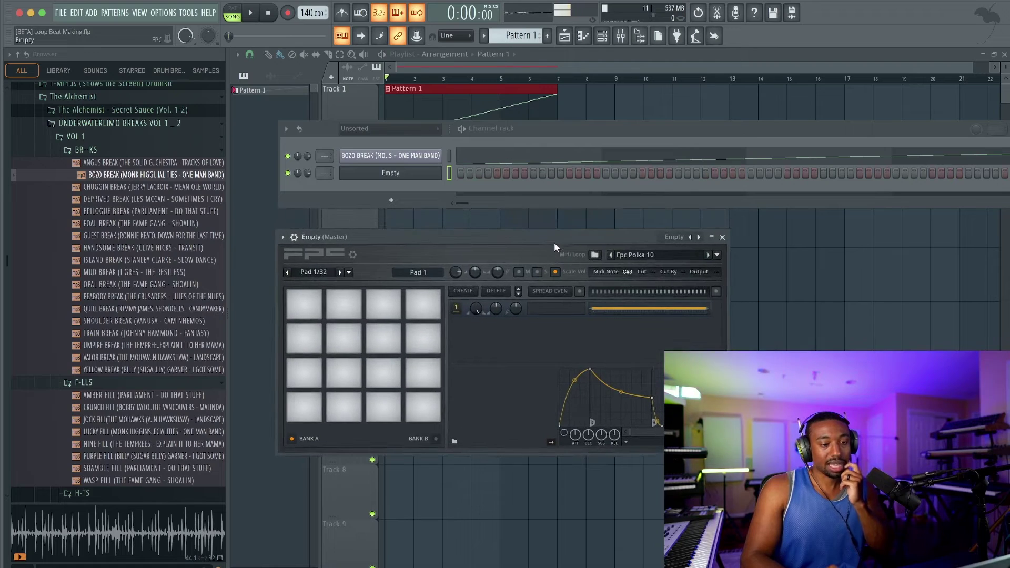
{"action": "left_click", "coordinate": [404, 158]}
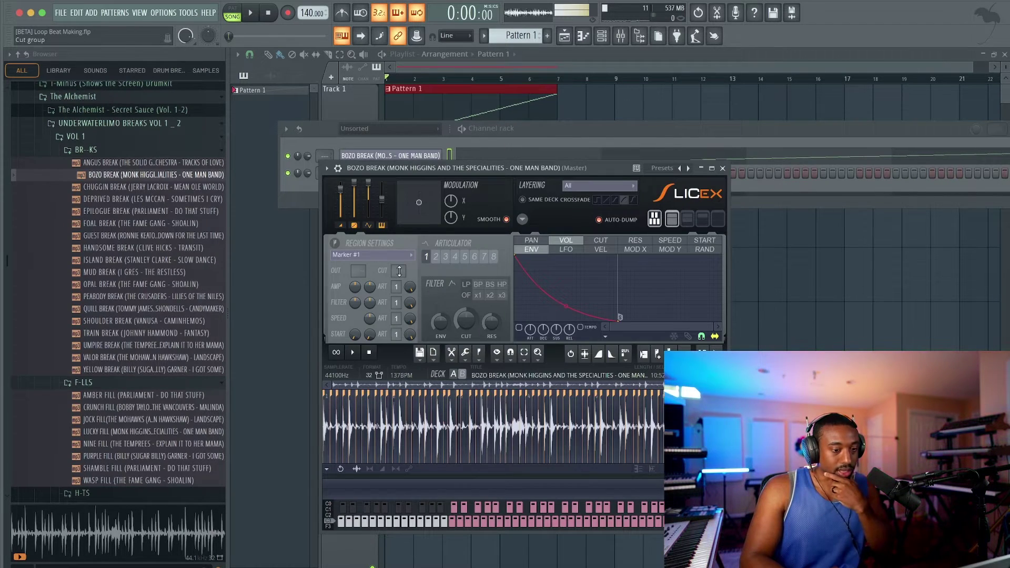
{"action": "left_click_drag", "start_coordinate": [368, 168], "coordinate": [470, 206]}
{"action": "left_click", "coordinate": [409, 175]}
{"action": "left_click", "coordinate": [645, 39]}
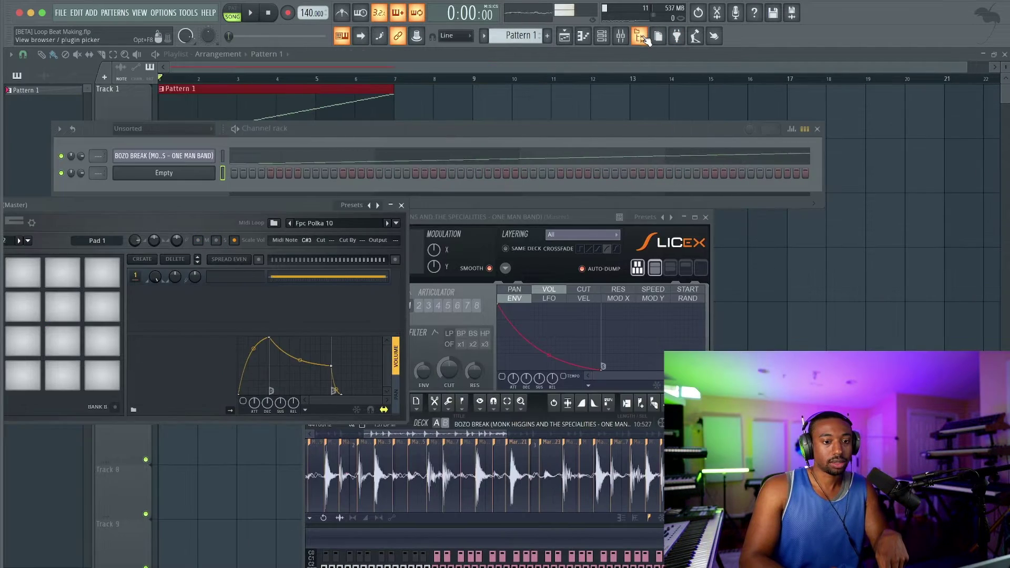
{"action": "left_click_drag", "start_coordinate": [279, 204], "coordinate": [346, 81]}
{"action": "left_click_drag", "start_coordinate": [589, 214], "coordinate": [286, 169]}
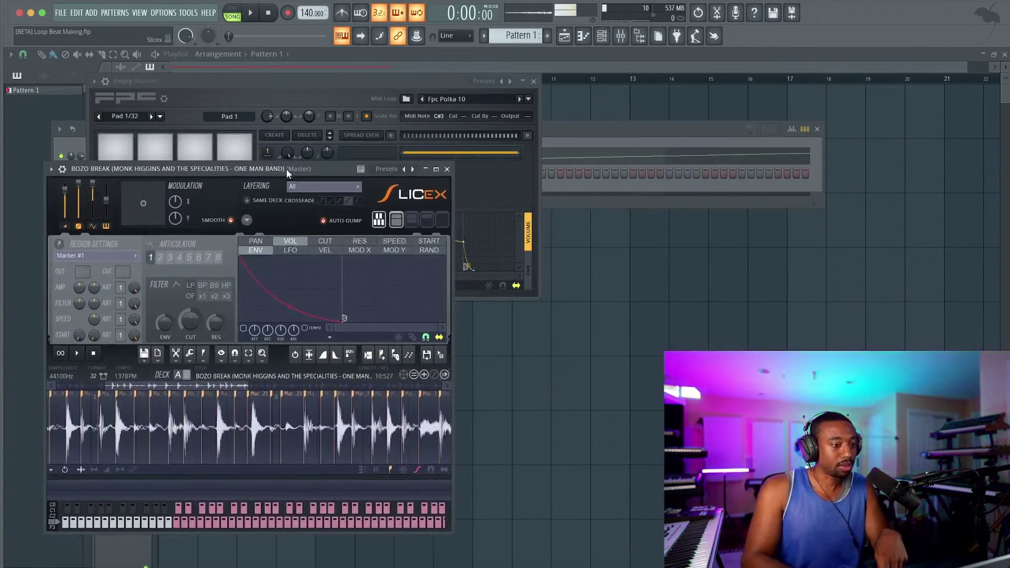
{"action": "left_click_drag", "start_coordinate": [229, 81], "coordinate": [631, 51]}
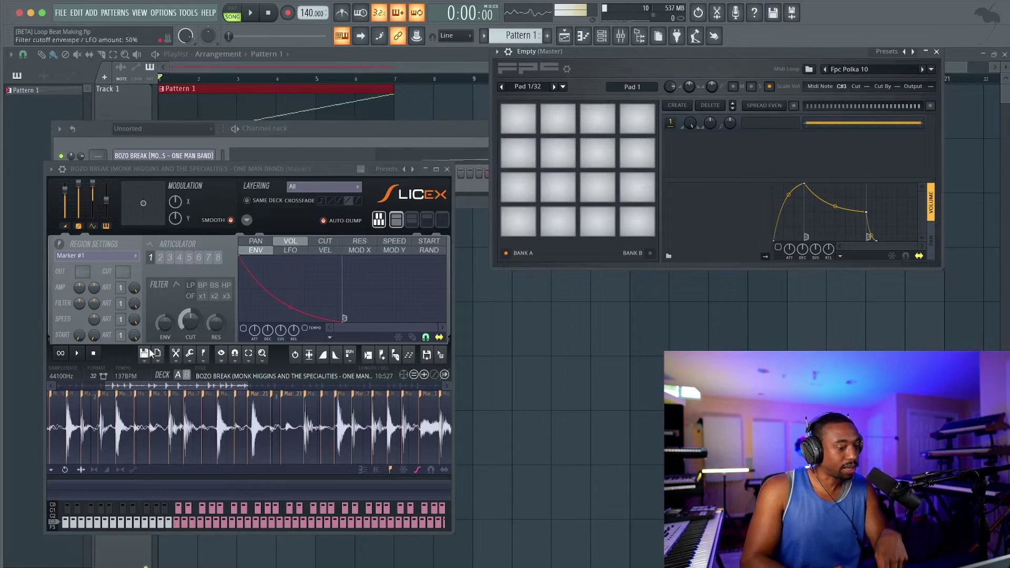
Preview the break in Slicex and examine the first slices at the start of its waveform.
{"action": "left_click_drag", "start_coordinate": [116, 387], "coordinate": [116, 401]}
{"action": "left_click", "coordinate": [79, 354]}
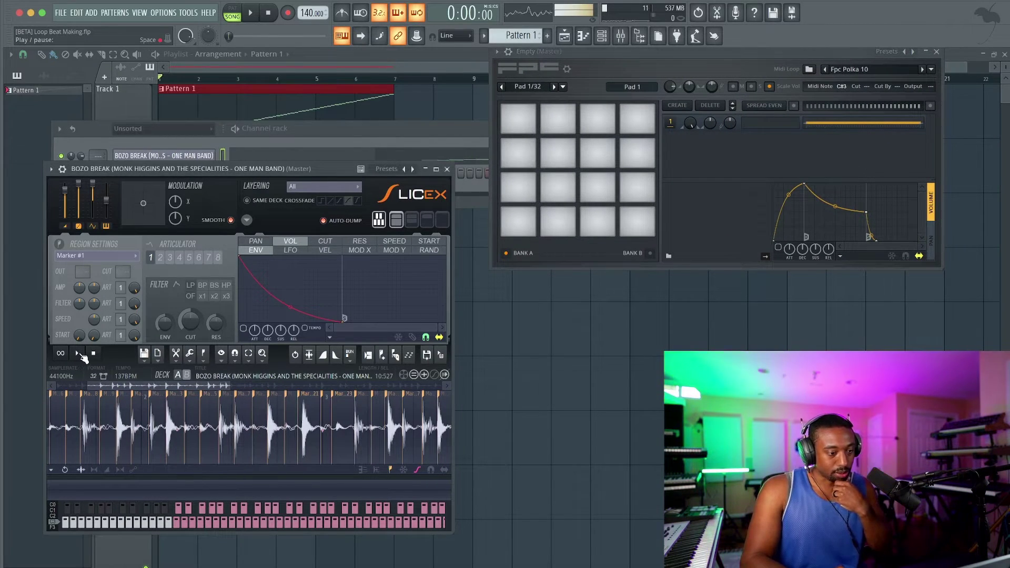
{"action": "scroll", "coordinate": [117, 404], "scroll_direction": "down", "scroll_amount": 3}
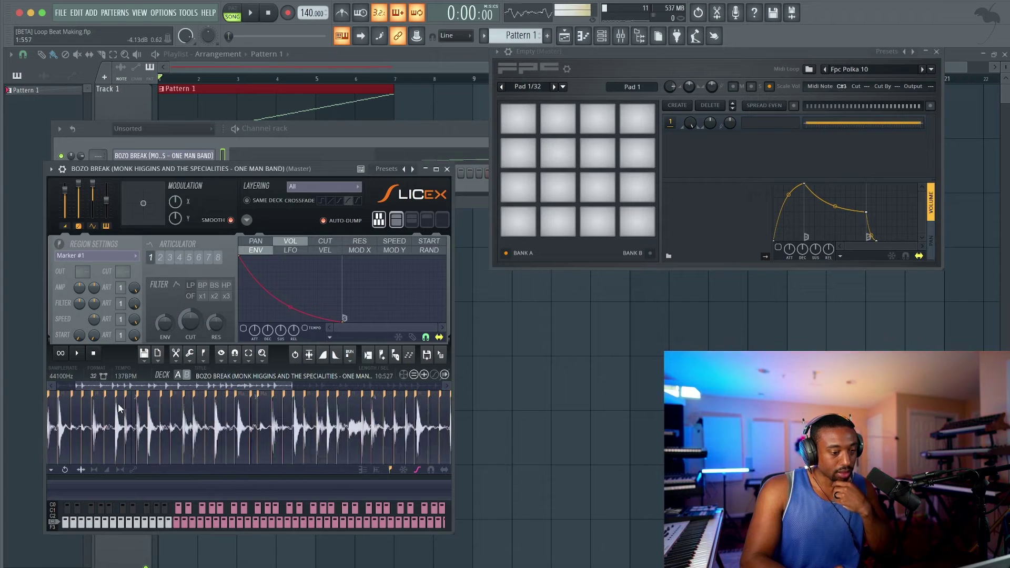
{"action": "left_click_drag", "start_coordinate": [147, 388], "coordinate": [4, 378]}
{"action": "scroll", "coordinate": [63, 416], "scroll_direction": "up", "scroll_amount": 6}
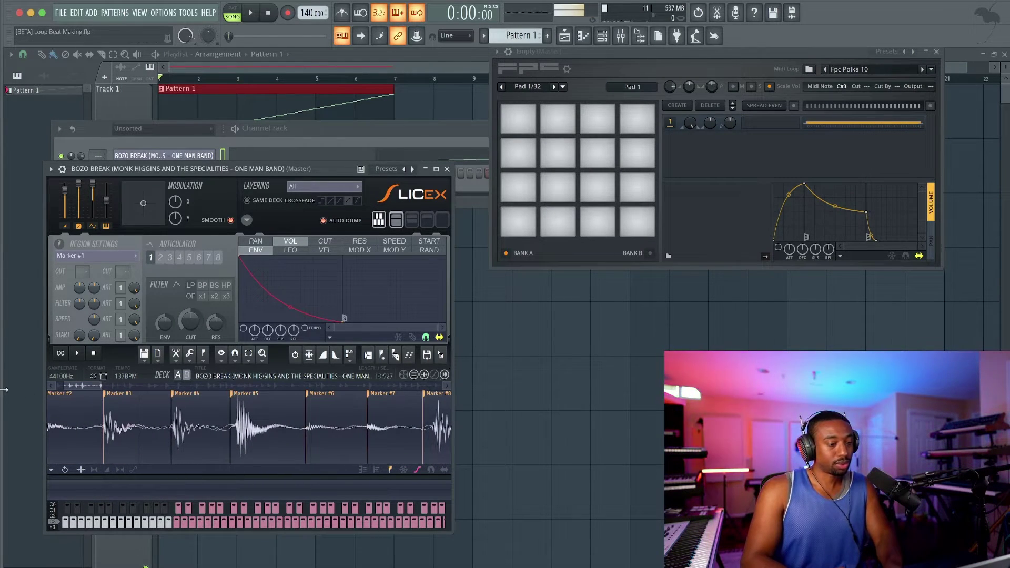
{"action": "left_click_drag", "start_coordinate": [73, 385], "coordinate": [50, 386]}
{"action": "scroll", "coordinate": [75, 428], "scroll_direction": "up", "scroll_amount": 5}
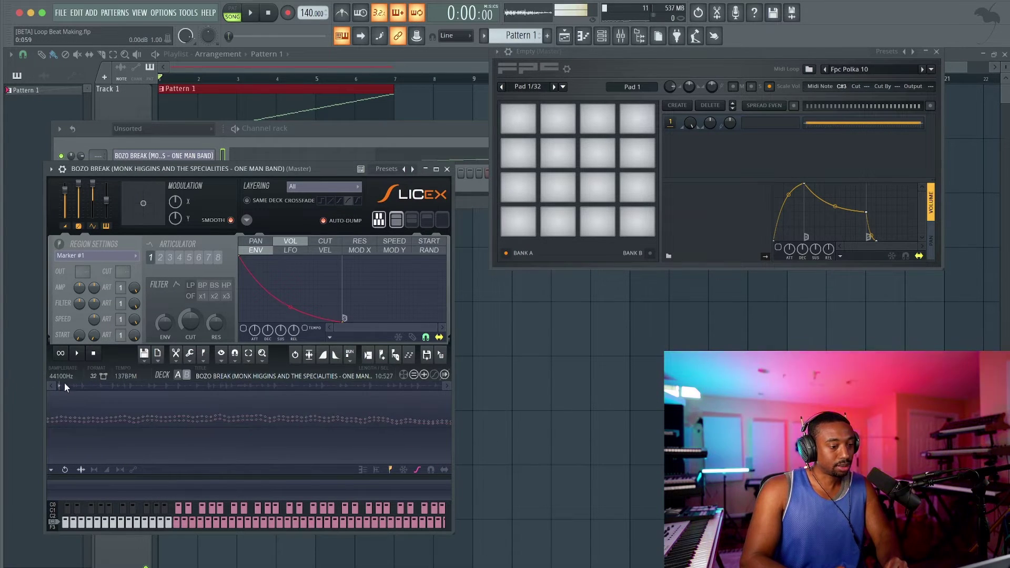
{"action": "mouse_move", "coordinate": [62, 385]}
{"action": "left_mouse_down"}
{"action": "mouse_move", "coordinate": [97, 386]}
{"action": "mouse_move", "coordinate": [67, 387]}
{"action": "left_mouse_up"}
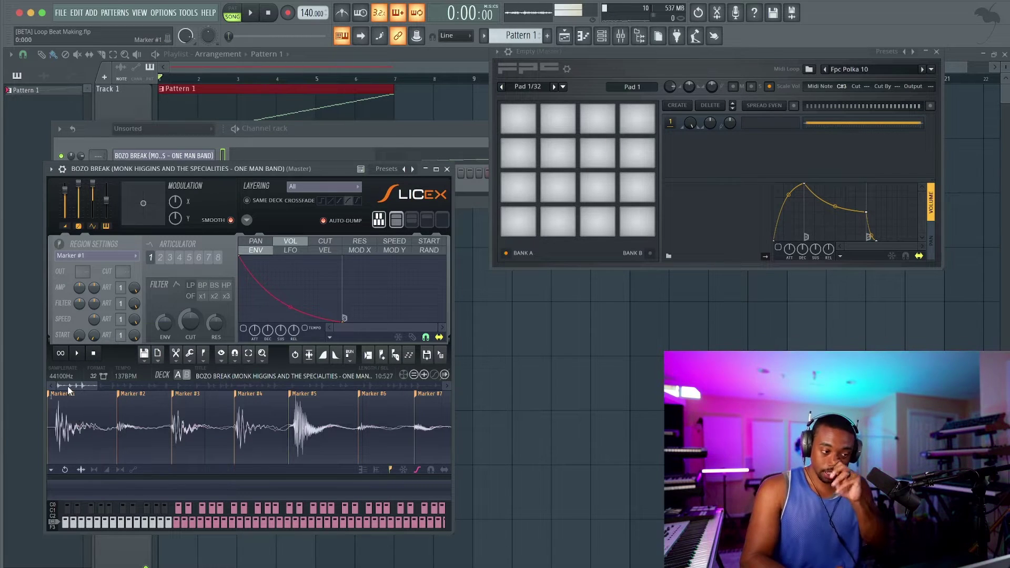
Copy the Marker #1 slice from Slicex onto the first FPC pad and bring FPC into focus.
{"action": "double_click", "coordinate": [70, 400]}
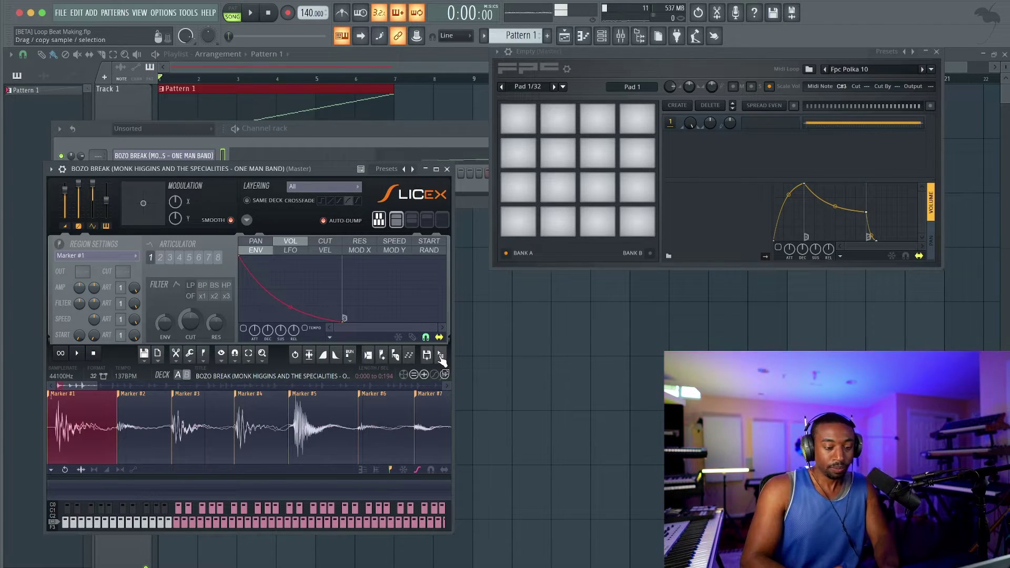
{"action": "left_click_drag", "start_coordinate": [443, 360], "coordinate": [524, 274]}
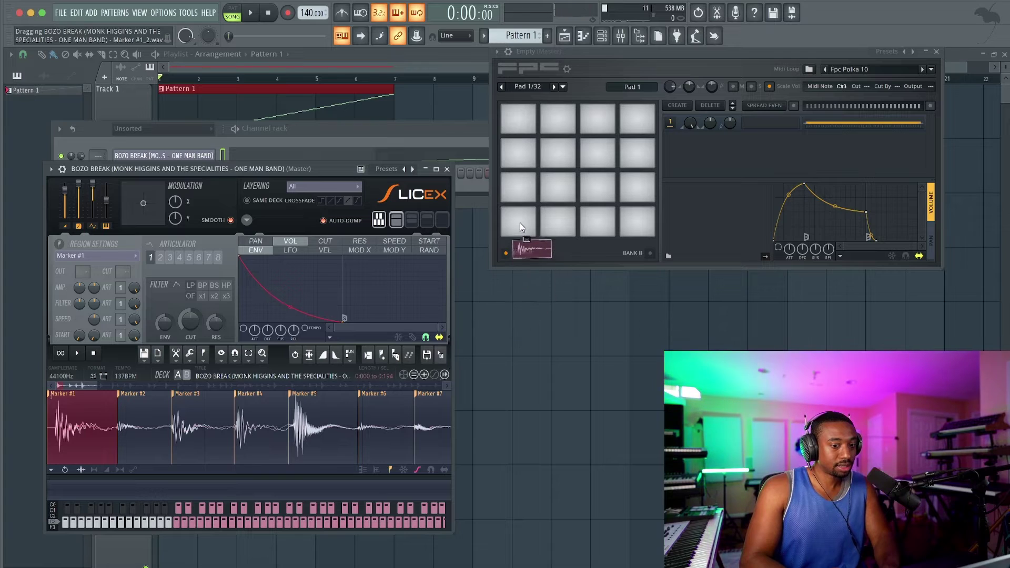
{"action": "left_click_drag", "start_coordinate": [520, 223], "coordinate": [519, 222]}
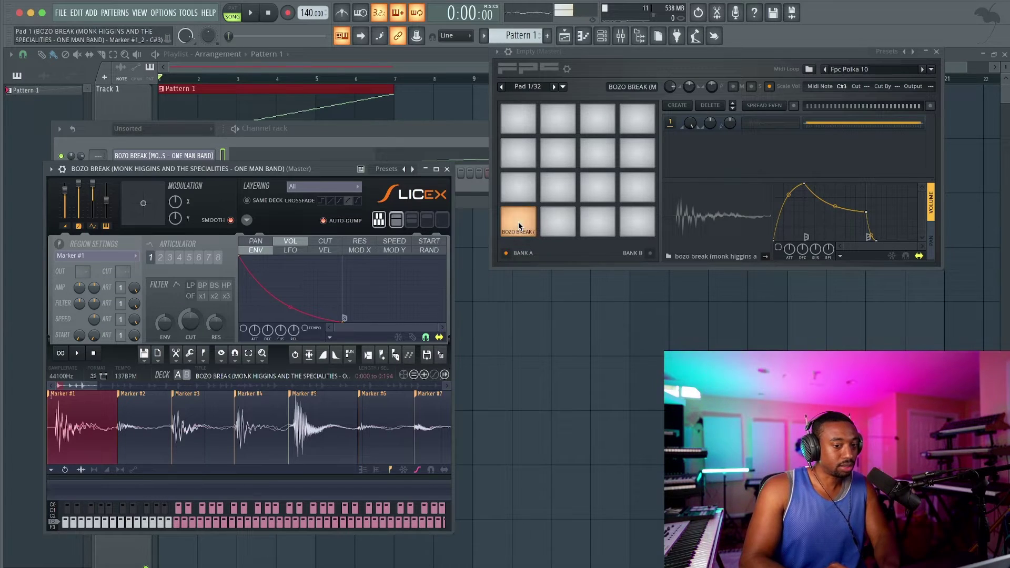
{"action": "left_click", "coordinate": [613, 56]}
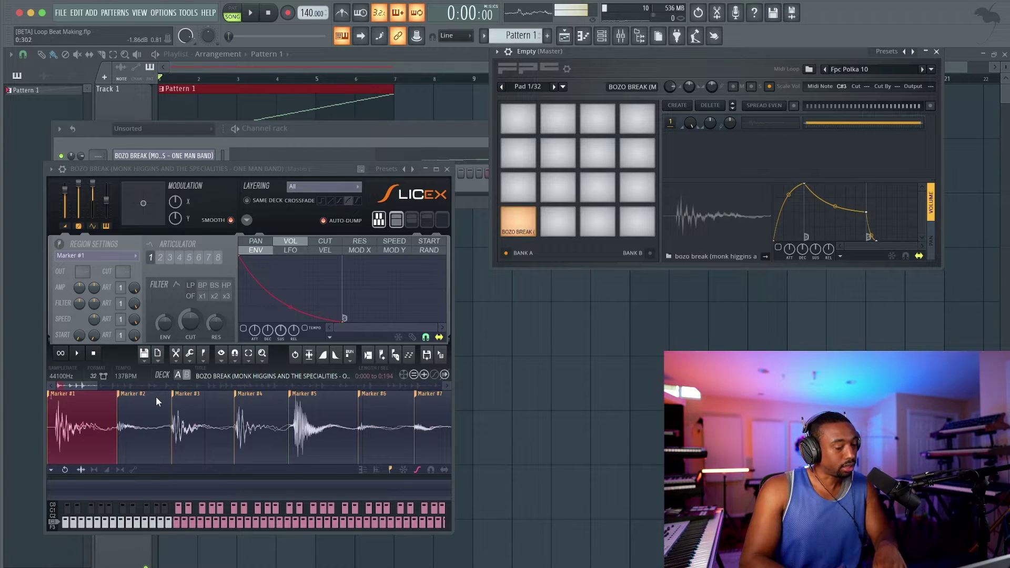
Preview the Marker #2 and Marker #3 slices in Slicex, and copy the Marker #3 slice onto the second FPC pad.
{"action": "left_click", "coordinate": [138, 398]}
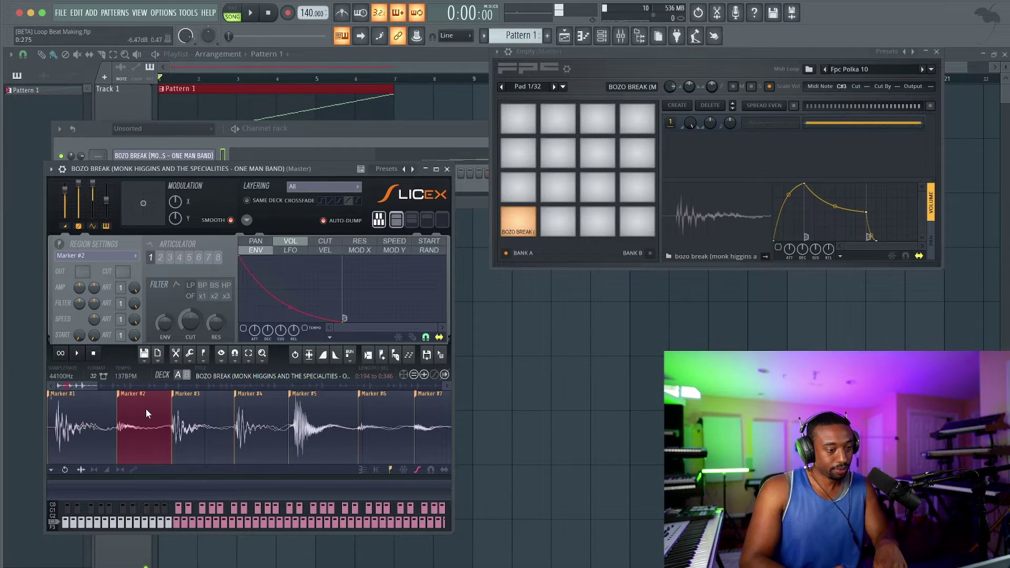
{"action": "left_click", "coordinate": [183, 394]}
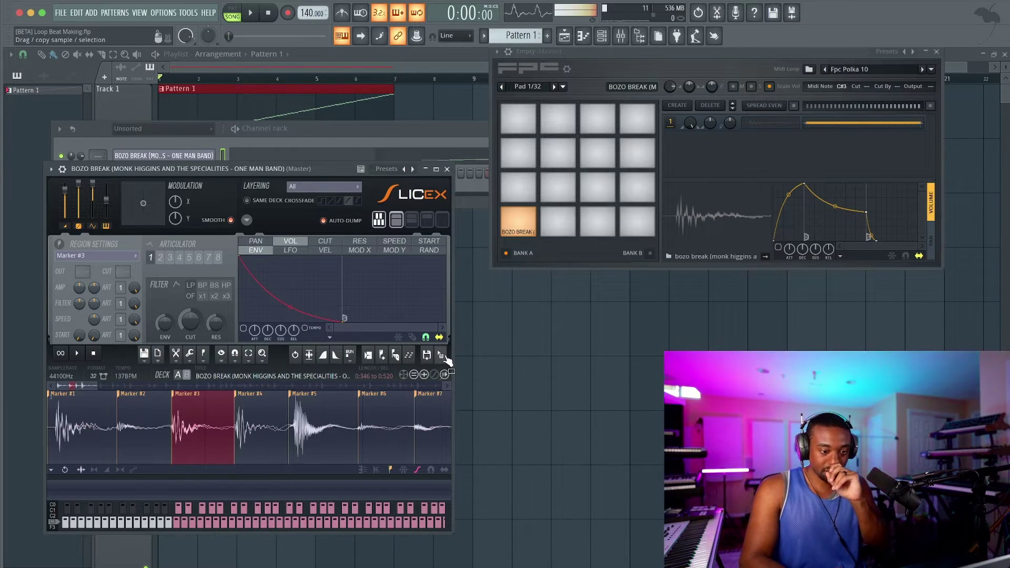
{"action": "left_click_drag", "start_coordinate": [447, 360], "coordinate": [554, 218]}
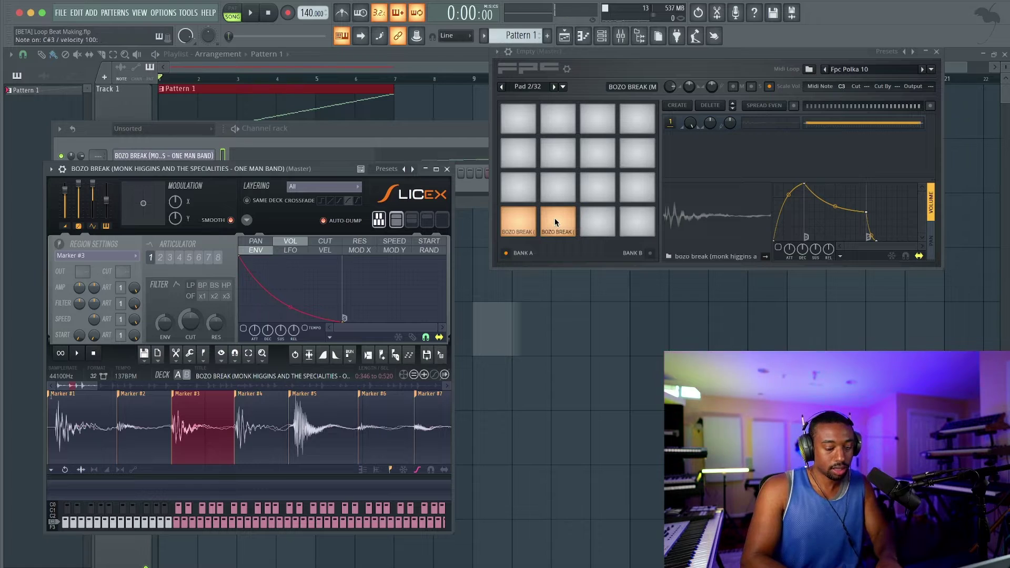
{"action": "left_click", "coordinate": [597, 56]}
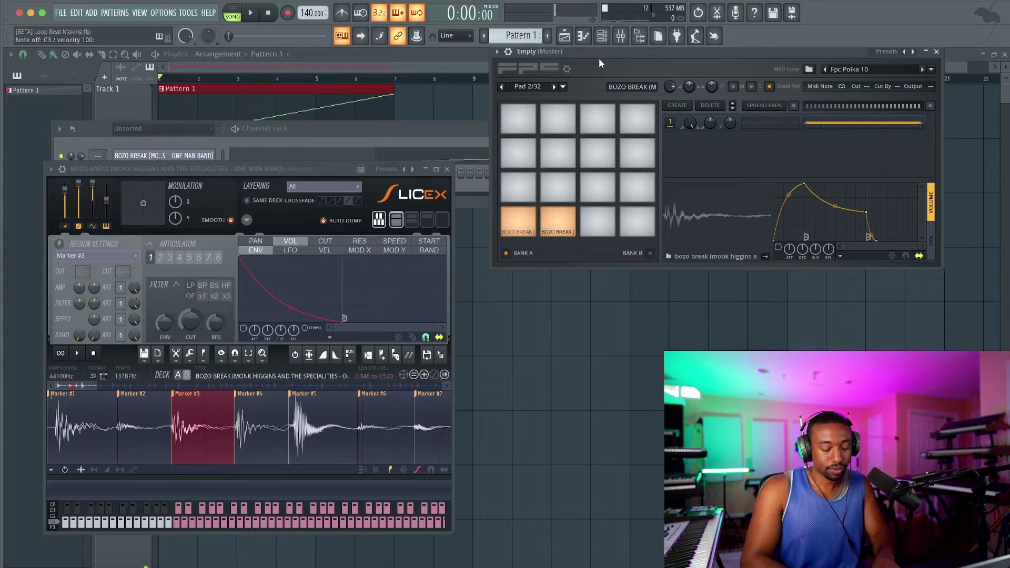
Shorten the Marker #4 slice to 0:520–0:649 by moving Marker #5 earlier, and try to copy it onto the second FPC pad.
{"action": "left_click", "coordinate": [254, 398]}
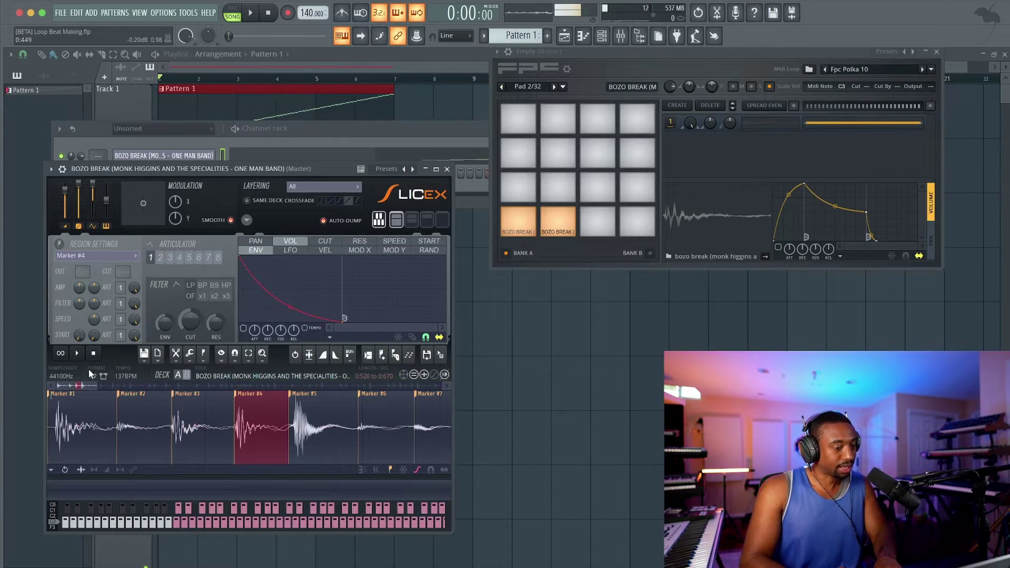
{"action": "left_click", "coordinate": [75, 401]}
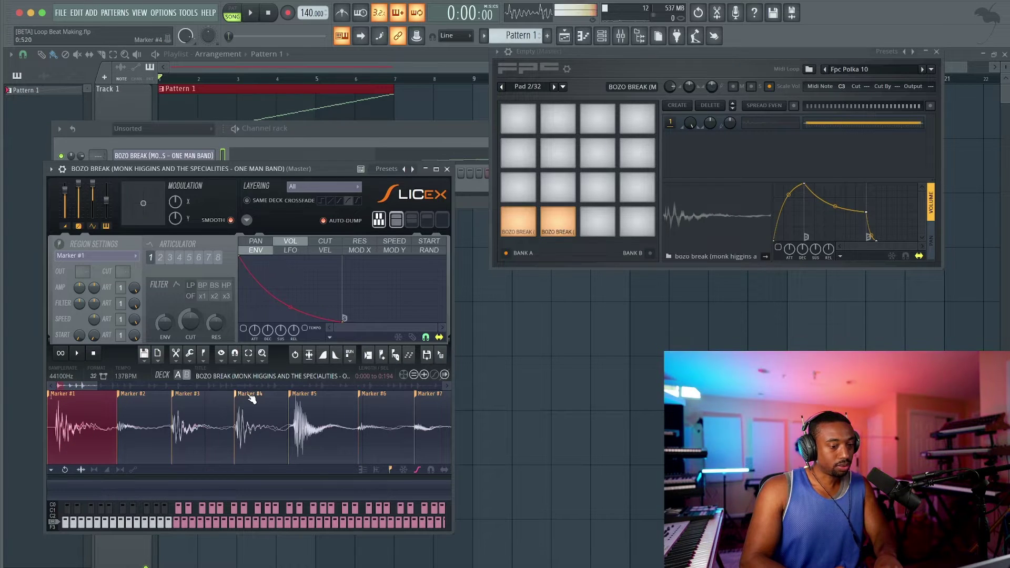
{"action": "left_click", "coordinate": [250, 415]}
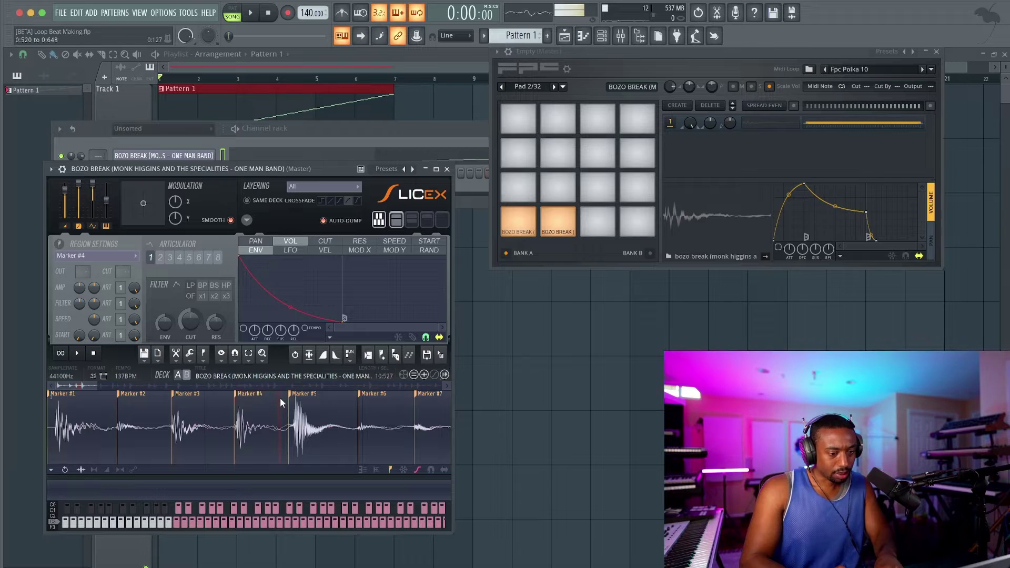
{"action": "left_click_drag", "start_coordinate": [294, 398], "coordinate": [289, 400]}
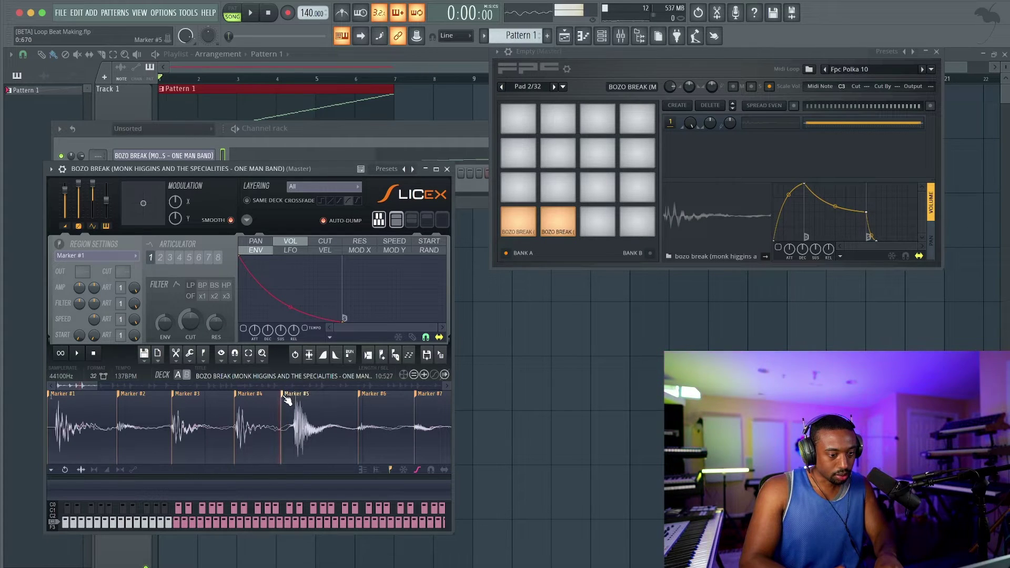
{"action": "left_click", "coordinate": [247, 399]}
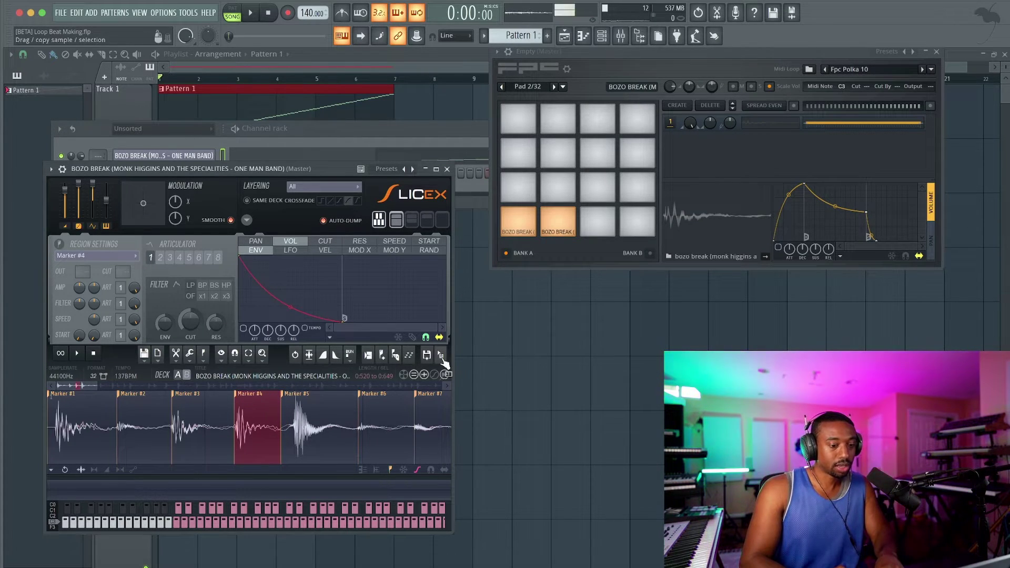
{"action": "left_click_drag", "start_coordinate": [445, 363], "coordinate": [555, 216]}
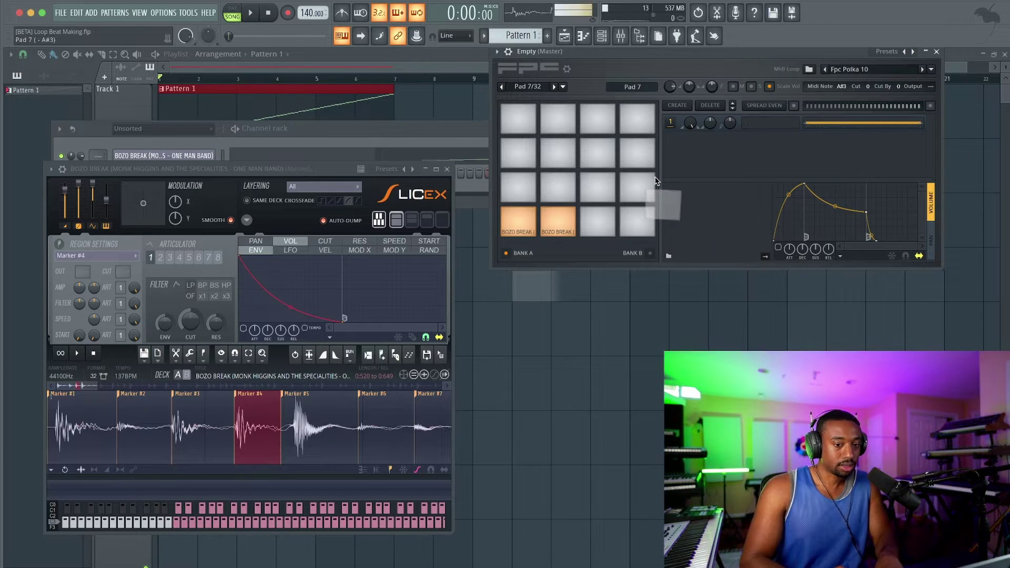
Play the first two FPC pads alternately to test the break slices loaded on them.
{"action": "left_click", "coordinate": [592, 227]}
{"action": "key", "text": "s"}
{"action": "key", "text": "s"}
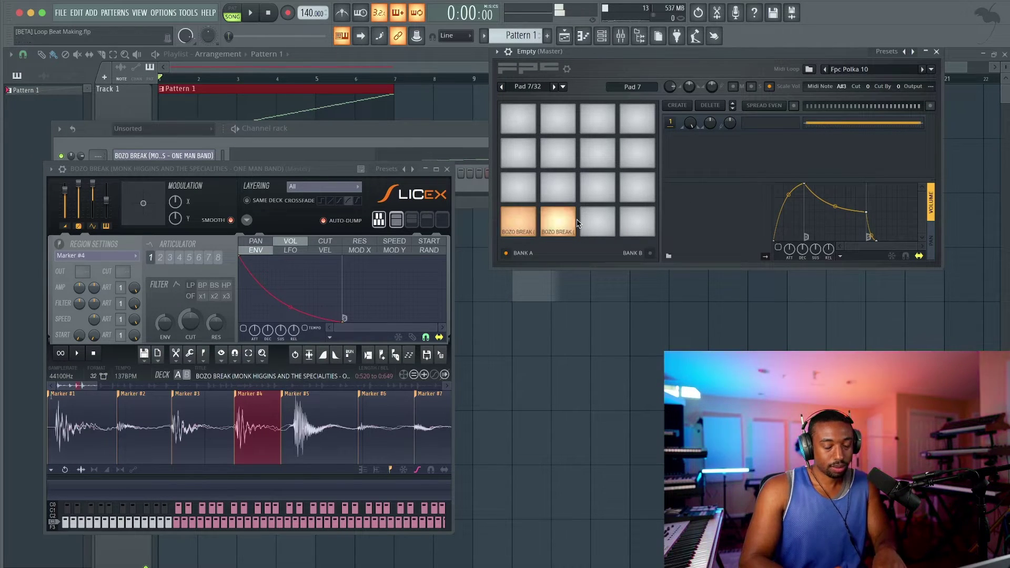
{"action": "key", "text": "z"}
{"action": "key", "text": "s"}
{"action": "key", "text": "z"}
{"action": "key", "text": "s"}
{"action": "left_click", "coordinate": [531, 222]}
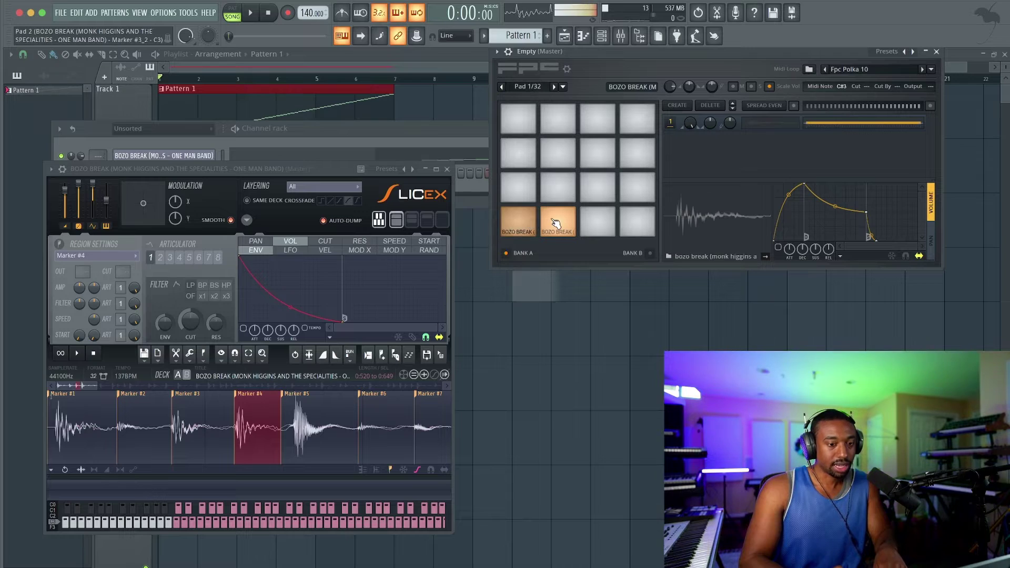
{"action": "key", "text": "s"}
{"action": "key", "text": "z"}
{"action": "key", "text": "z"}
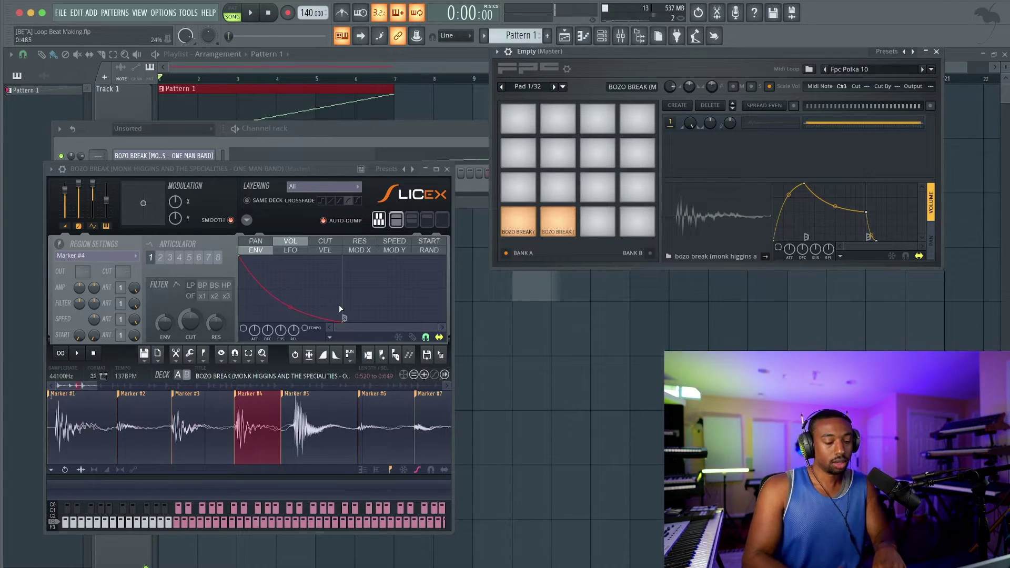
Copy the Marker #5 slice from Slicex onto the third FPC pad and bring FPC into focus.
{"action": "left_click", "coordinate": [305, 404]}
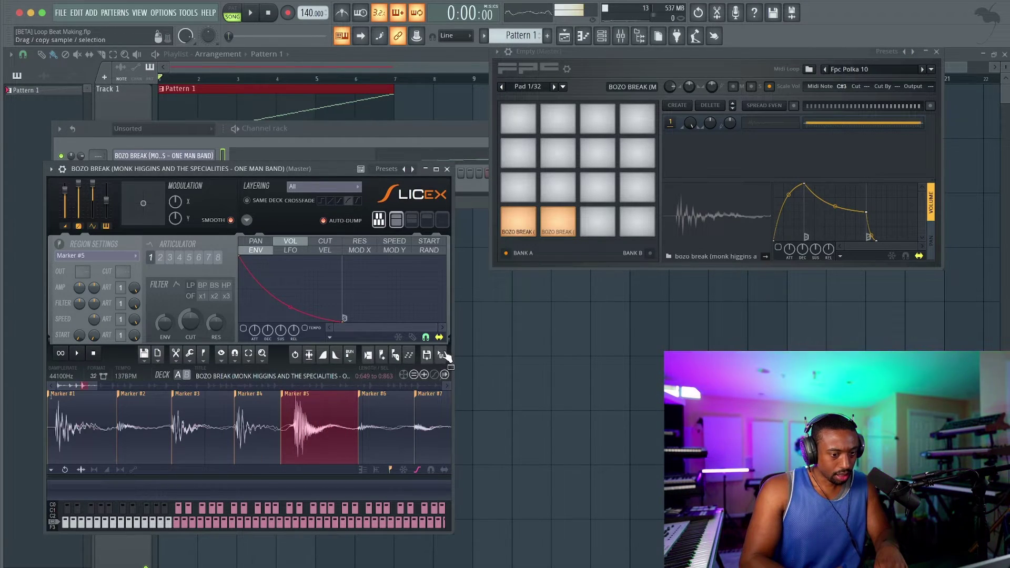
{"action": "left_click_drag", "start_coordinate": [446, 356], "coordinate": [596, 221]}
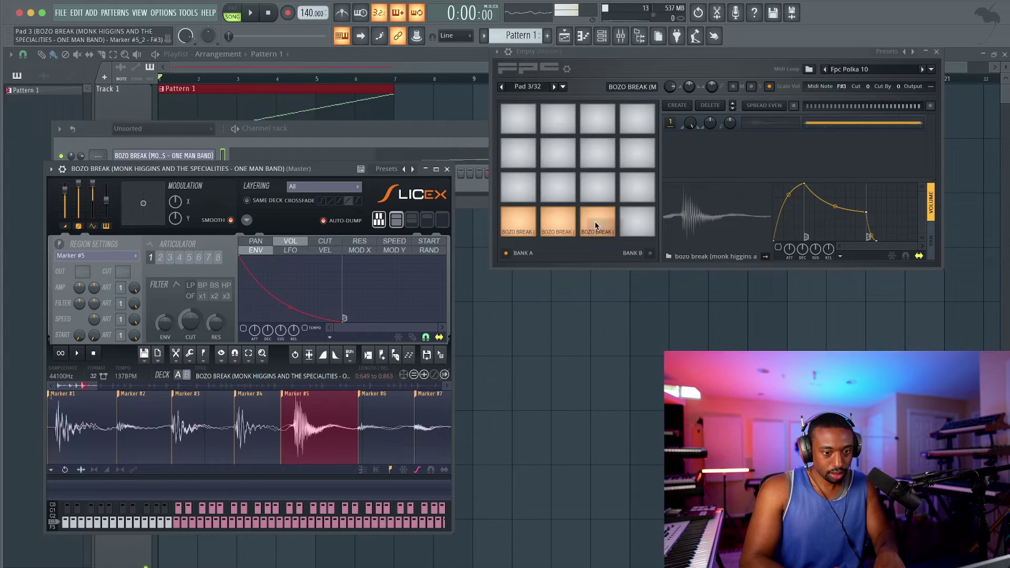
{"action": "left_click", "coordinate": [635, 61]}
Play a short rhythm across the first three FPC pads from the typing keyboard.
{"action": "key", "text": "z"}
{"action": "key", "text": "z"}
{"action": "key", "text": "c"}
{"action": "key", "text": "z"}
{"action": "key", "text": "x"}
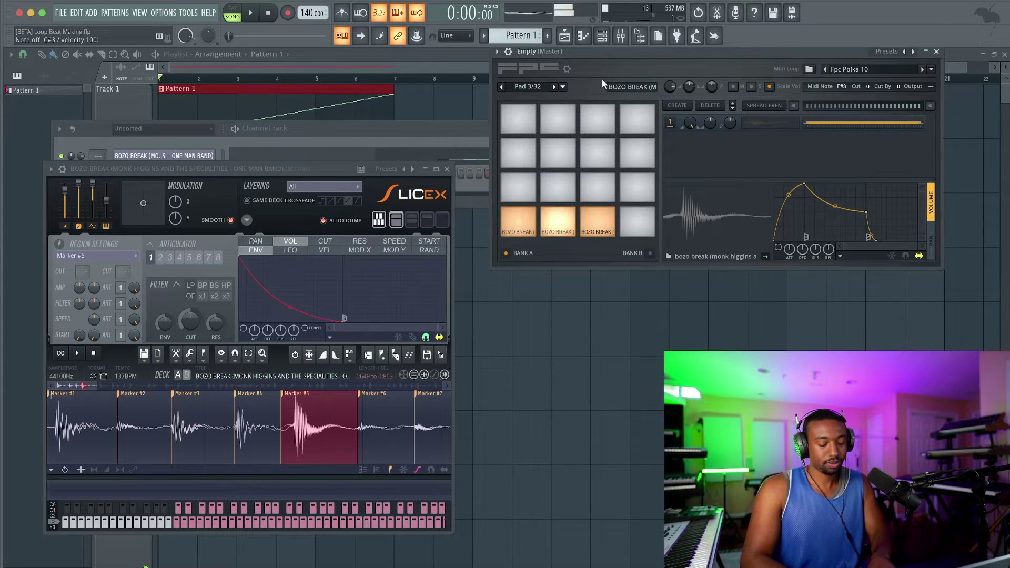
{"action": "key", "text": "c"}
{"action": "key", "text": "z"}
{"action": "key", "text": "z"}
{"action": "key", "text": "c"}
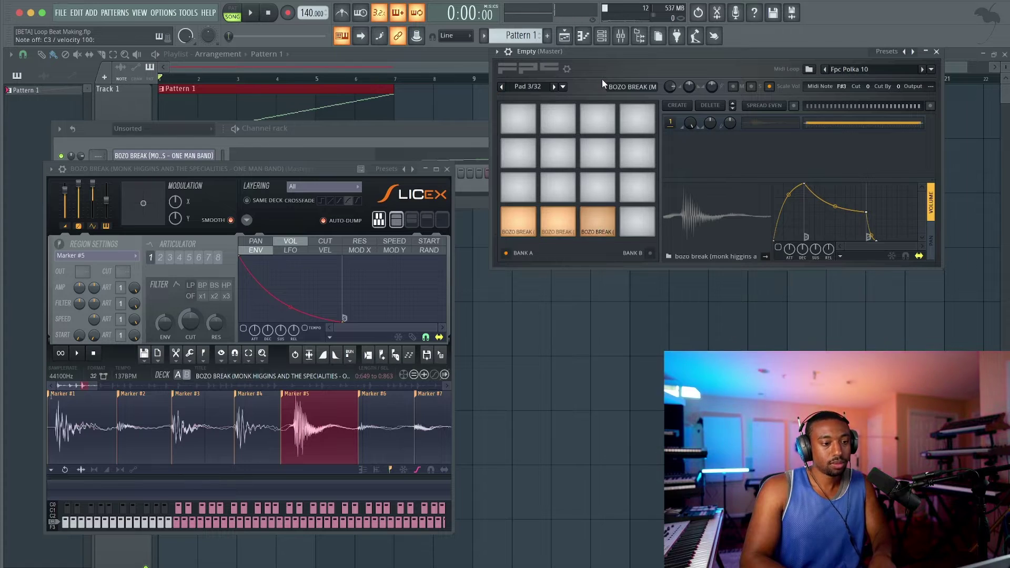
{"action": "key", "text": "x"}
{"action": "key", "text": "z"}
{"action": "key", "text": "x"}
{"action": "key", "text": "c"}
Copy the Marker #6 slice from Slicex onto the fourth FPC pad and bring FPC into focus.
{"action": "scroll", "coordinate": [374, 408], "scroll_direction": "down", "scroll_amount": 1}
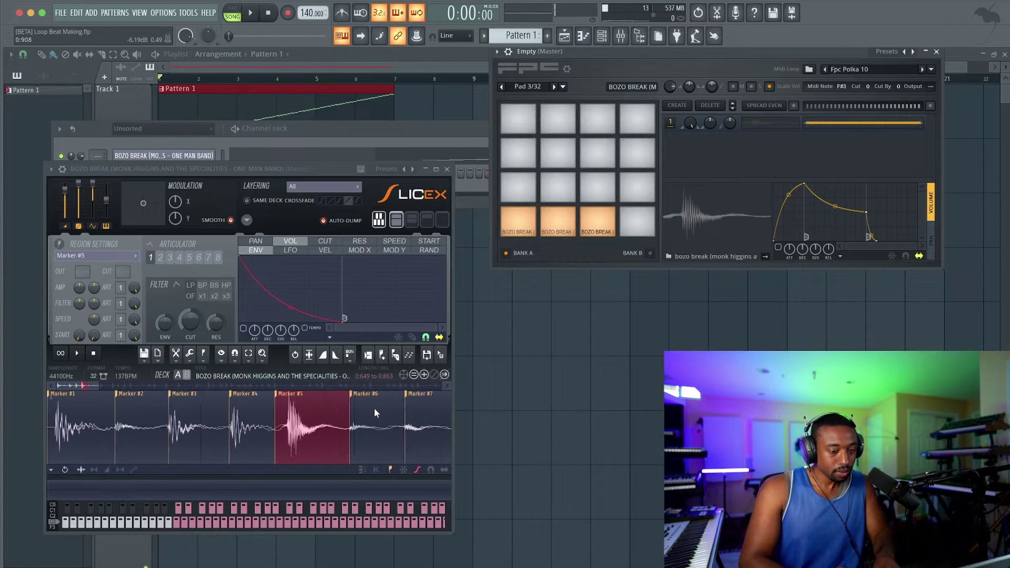
{"action": "scroll", "coordinate": [374, 409], "scroll_direction": "down", "scroll_amount": 1}
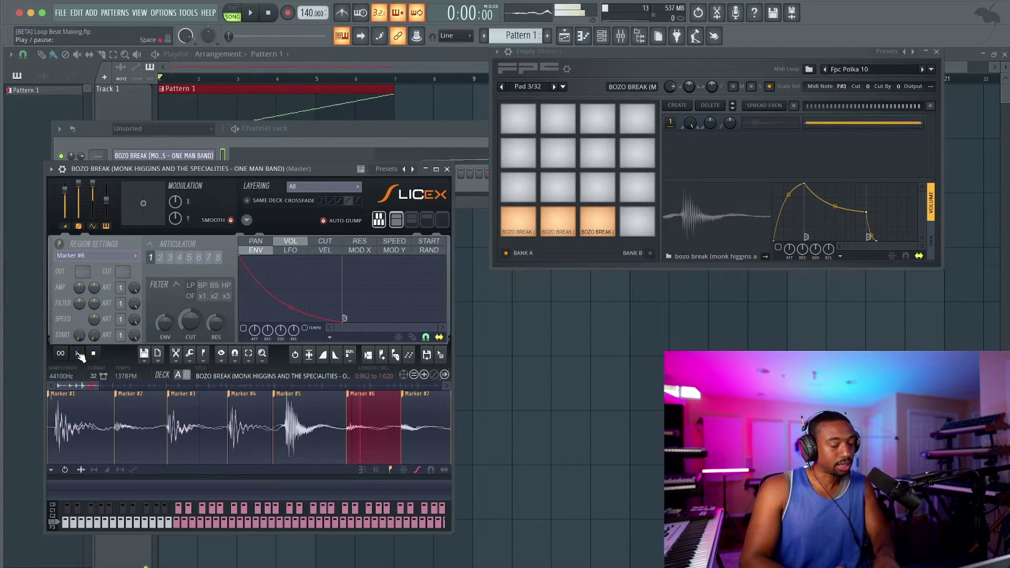
{"action": "left_click_drag", "start_coordinate": [443, 359], "coordinate": [585, 244]}
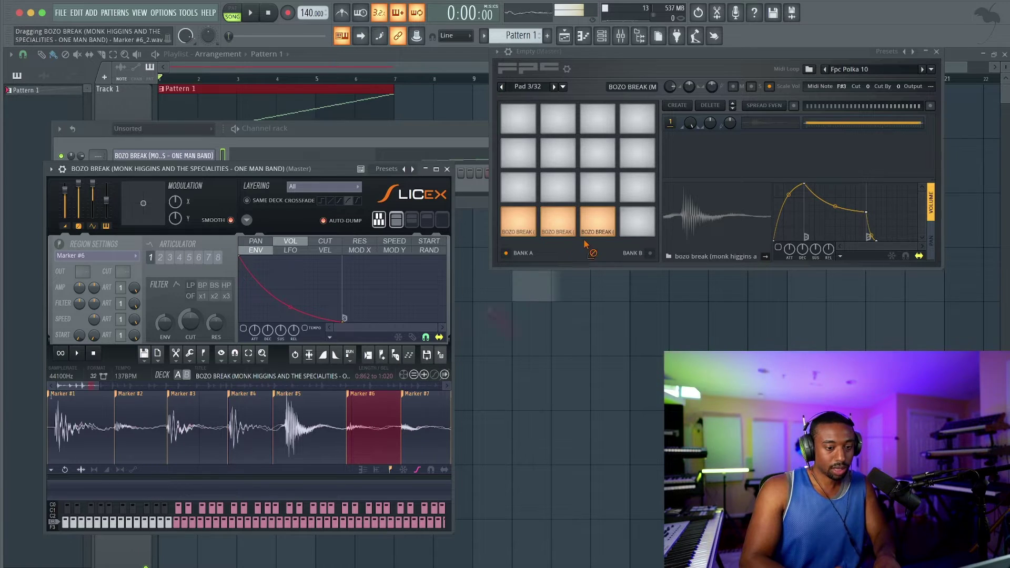
{"action": "left_click_drag", "start_coordinate": [637, 216], "coordinate": [636, 217]}
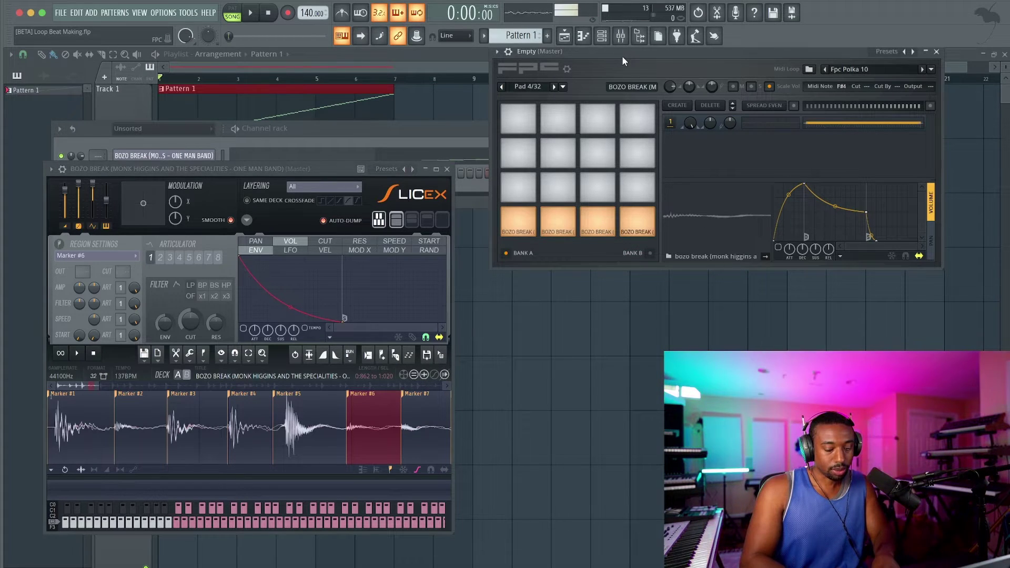
Play a drum pattern using all four loaded FPC pads from the typing keyboard.
{"action": "key", "text": "v"}
{"action": "key", "text": "z"}
{"action": "key", "text": "x"}
{"action": "key", "text": "v"}
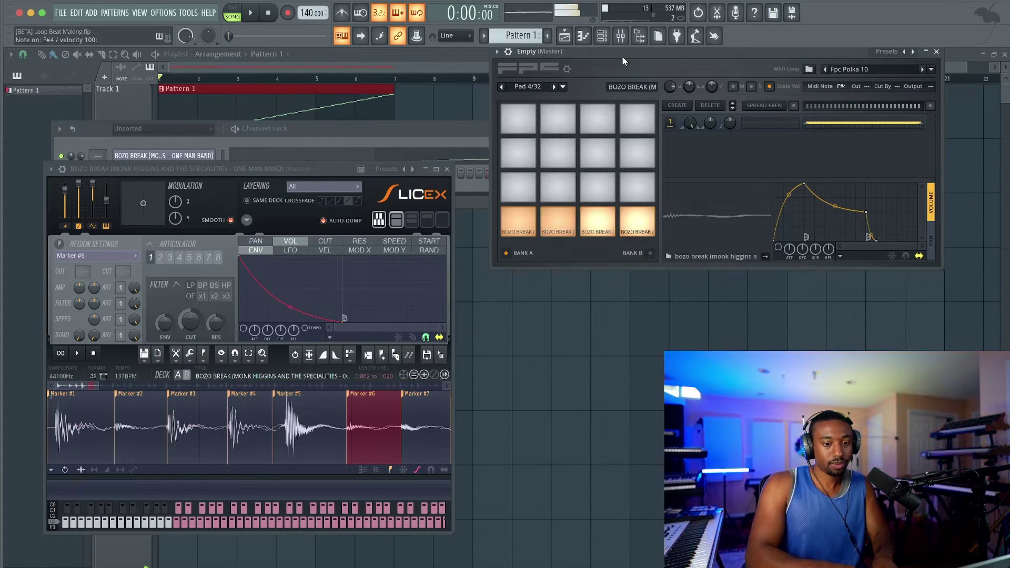
{"action": "key", "text": "x"}
{"action": "key", "text": "v"}
{"action": "key", "text": "z"}
{"action": "key", "text": "x"}
{"action": "key", "text": "c"}
{"action": "key", "text": "x"}
{"action": "key", "text": "x"}
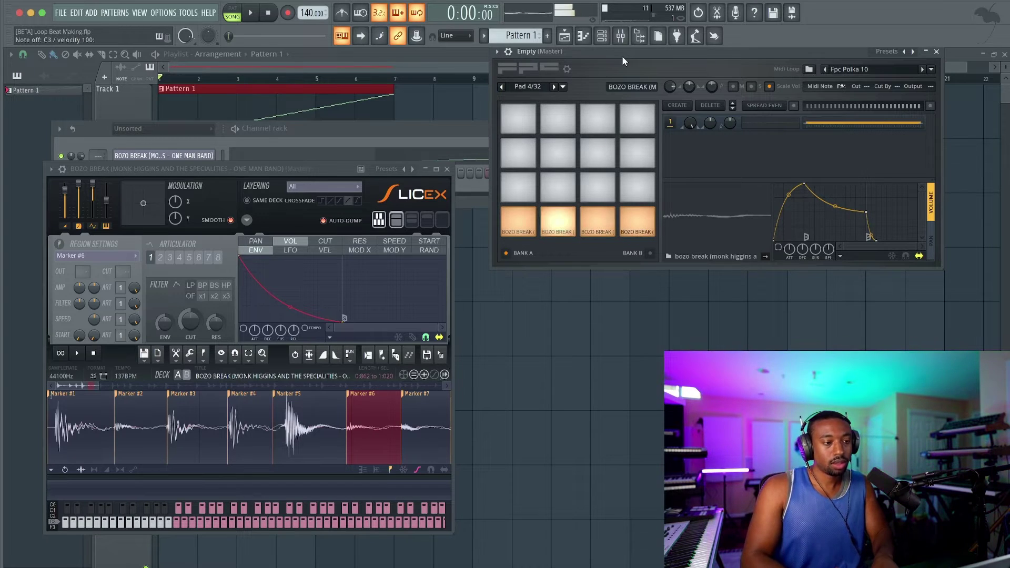
{"action": "key", "text": "z"}
{"action": "key", "text": "x"}
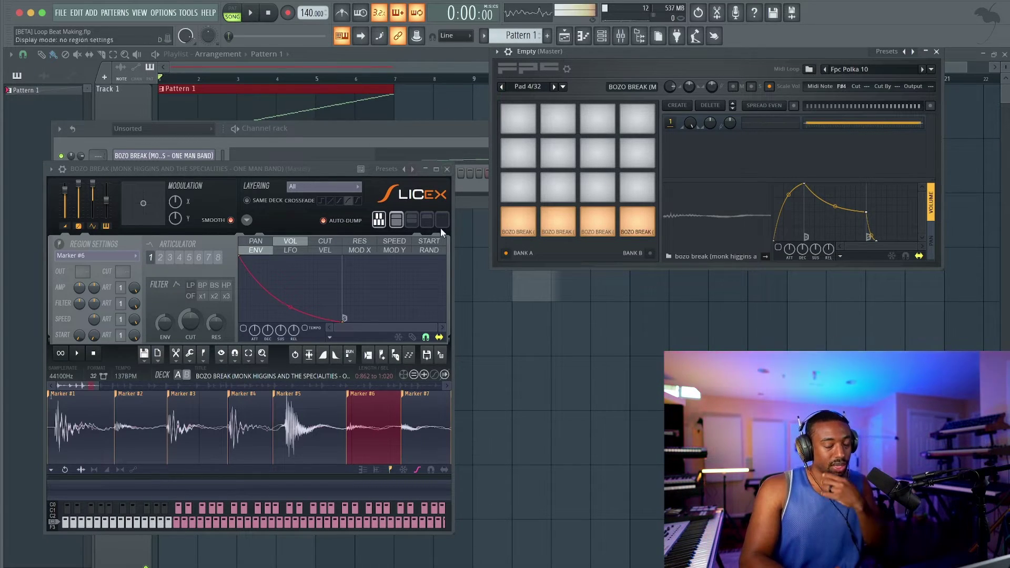
Close the open plugin and channel windows, and delete the Pattern 1 clip from Track 1 of the playlist.
{"action": "left_click", "coordinate": [448, 170]}
{"action": "right_click", "coordinate": [447, 319]}
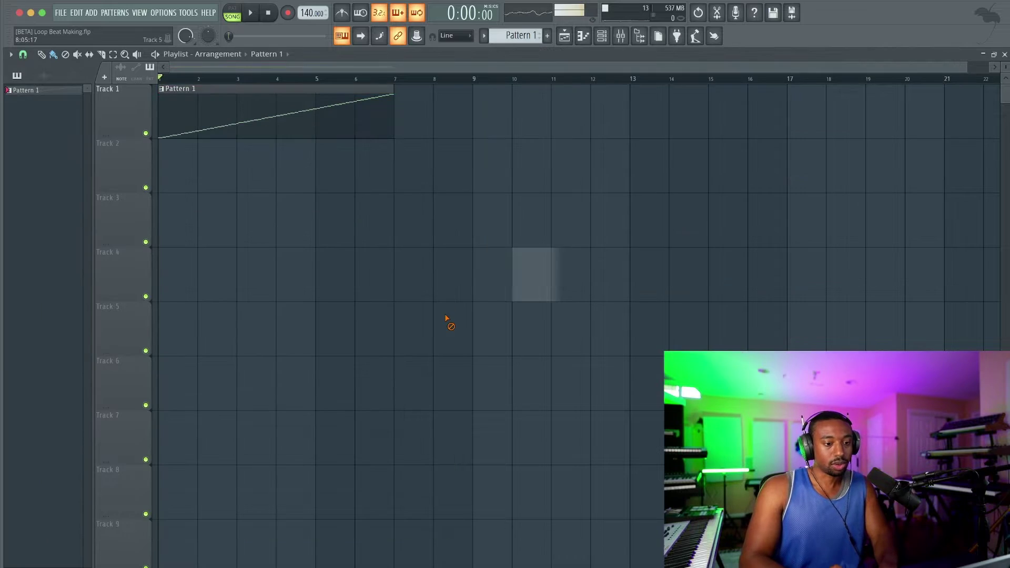
{"action": "right_click", "coordinate": [230, 106]}
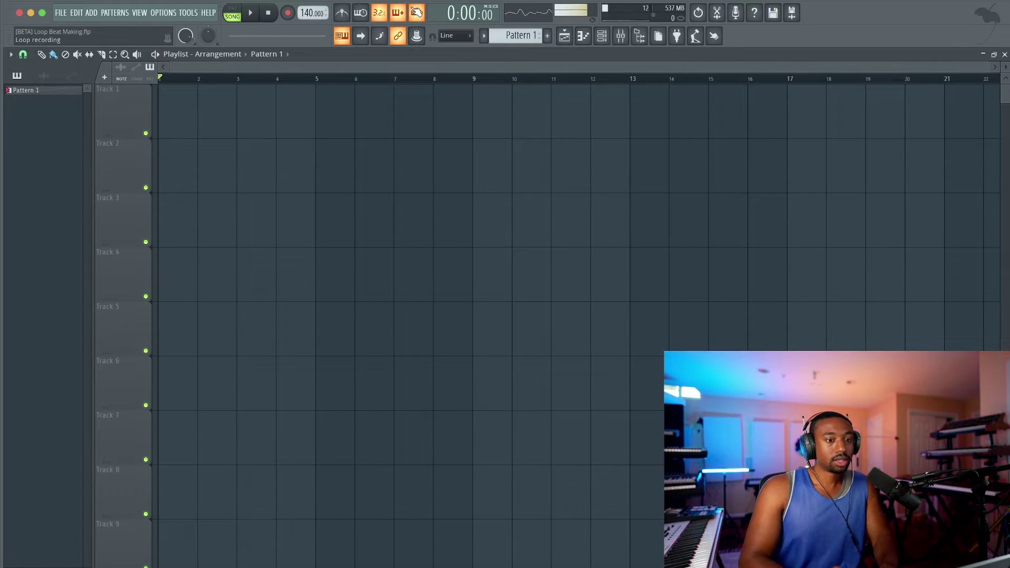
Set the project tempo to 80 BPM and listen to it with the metronome on.
{"action": "right_click", "coordinate": [309, 13]}
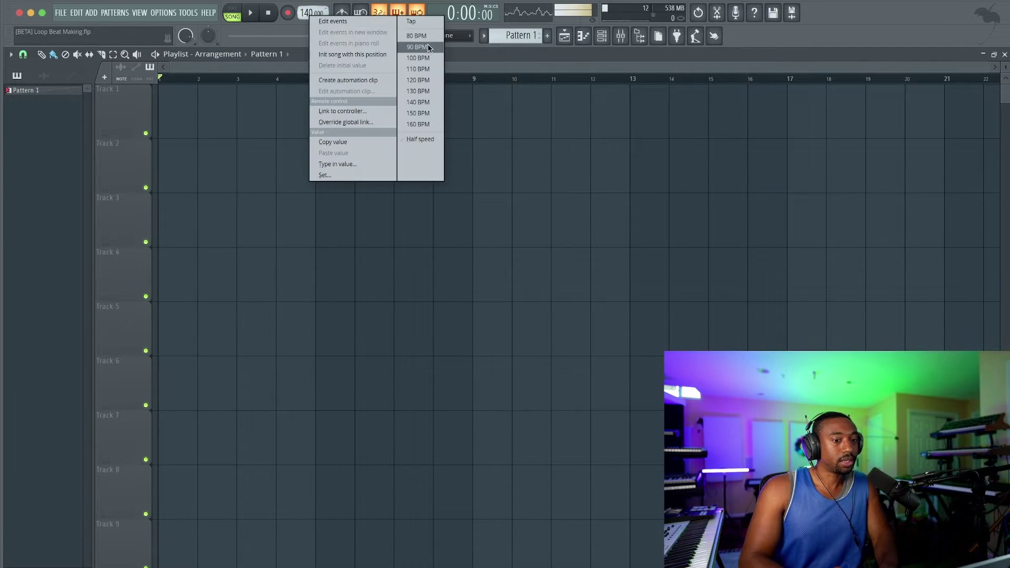
{"action": "left_click", "coordinate": [419, 33]}
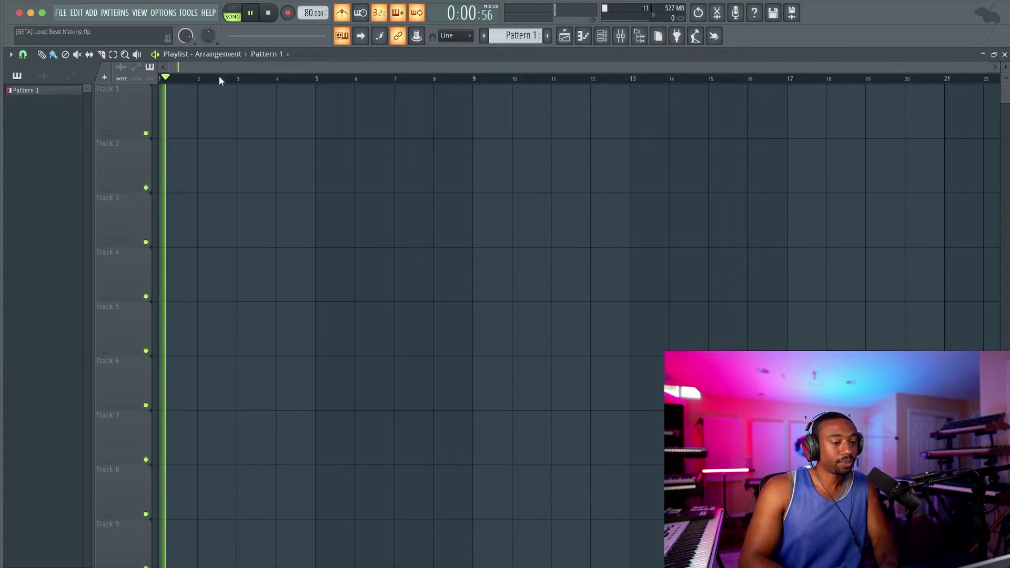
{"action": "key", "text": "space"}
Cut the Bozo Break channel's notes out of Pattern 1 in the Channel rack.
{"action": "left_click_drag", "start_coordinate": [27, 91], "coordinate": [203, 102]}
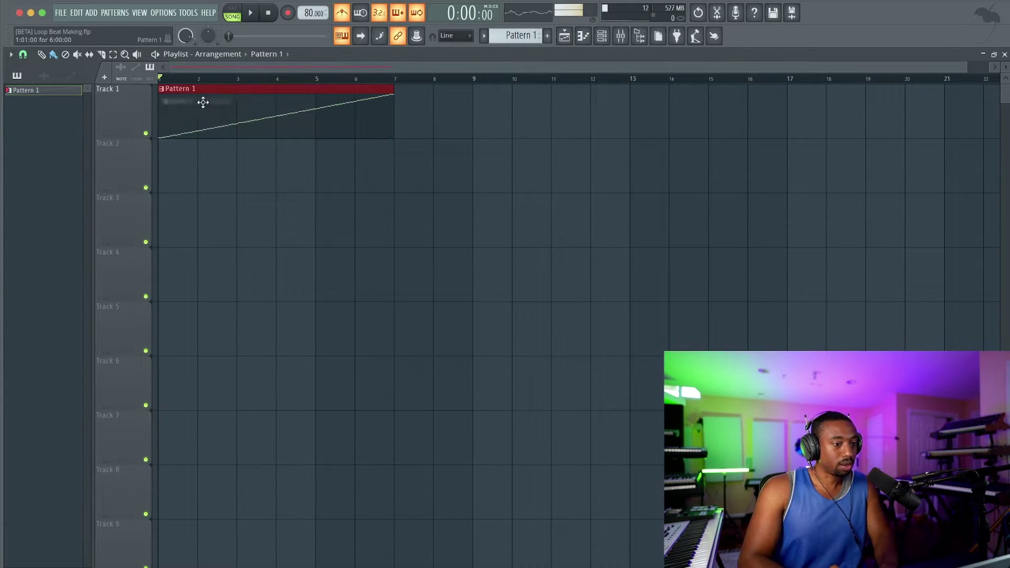
{"action": "left_click", "coordinate": [602, 36]}
{"action": "mouse_move", "coordinate": [521, 35]}
{"action": "left_mouse_down"}
{"action": "mouse_move", "coordinate": [521, 28]}
{"action": "mouse_move", "coordinate": [521, 36]}
{"action": "left_mouse_up"}
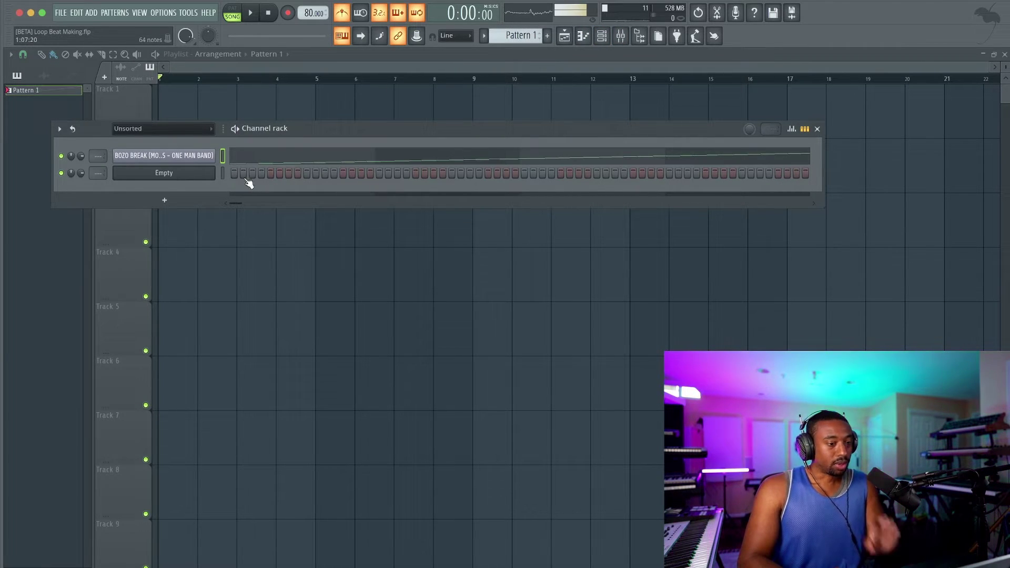
{"action": "key", "text": "super+x"}
{"action": "left_click", "coordinate": [223, 173]}
{"action": "key", "text": "F6"}
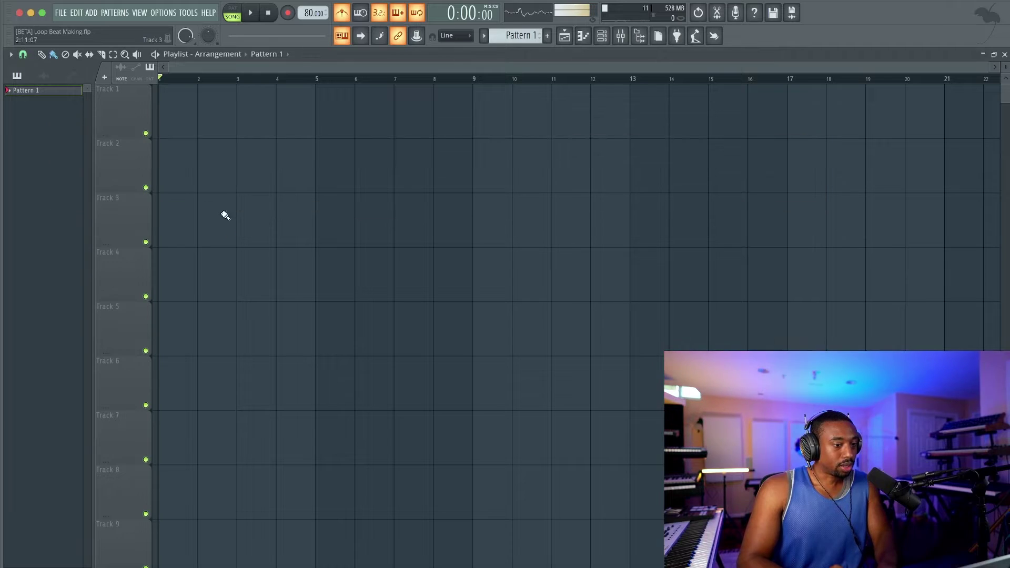
Place a four-bar Pattern 1 clip at the start of Track 1 and switch the playlist to the Draw tool.
{"action": "left_click_drag", "start_coordinate": [213, 108], "coordinate": [131, 107]}
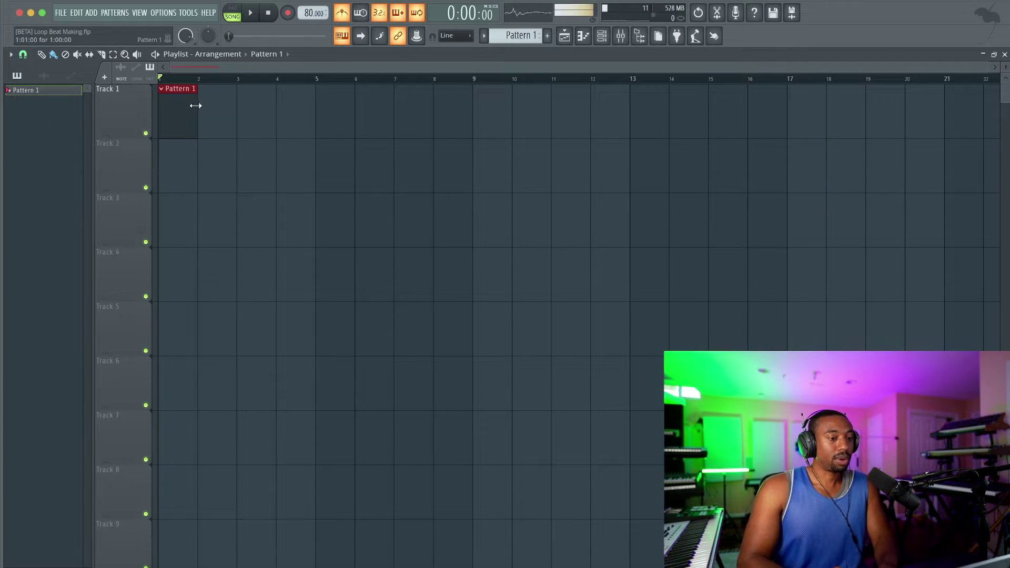
{"action": "left_click_drag", "start_coordinate": [195, 105], "coordinate": [322, 109]}
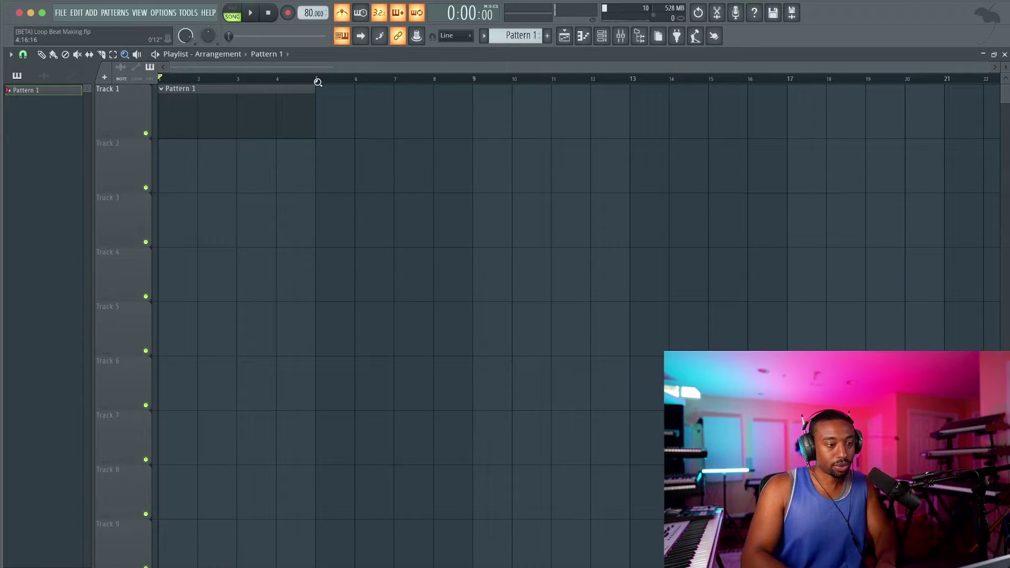
{"action": "left_click", "coordinate": [42, 54]}
{"action": "left_click", "coordinate": [604, 38]}
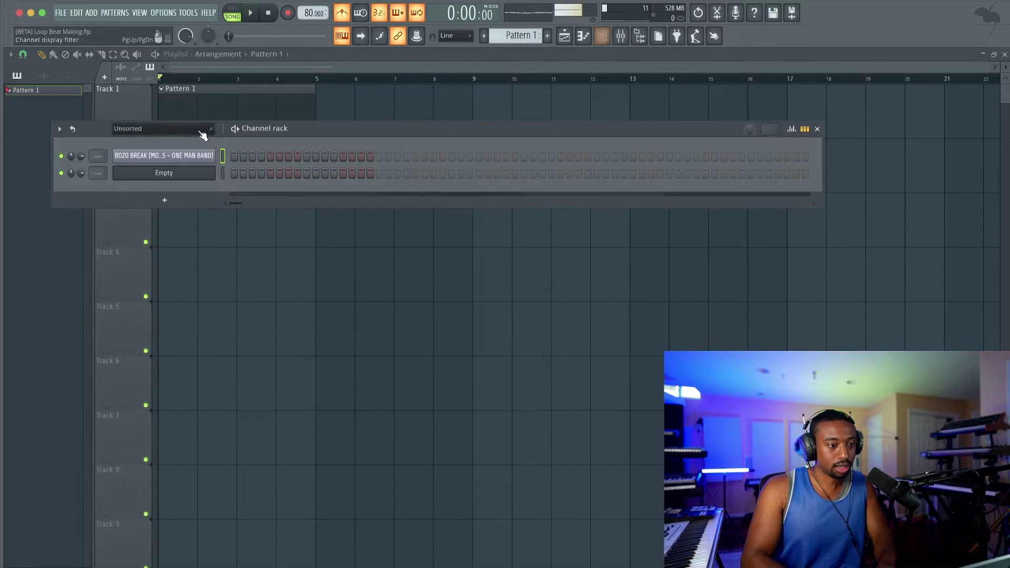
{"action": "key", "text": "F6"}
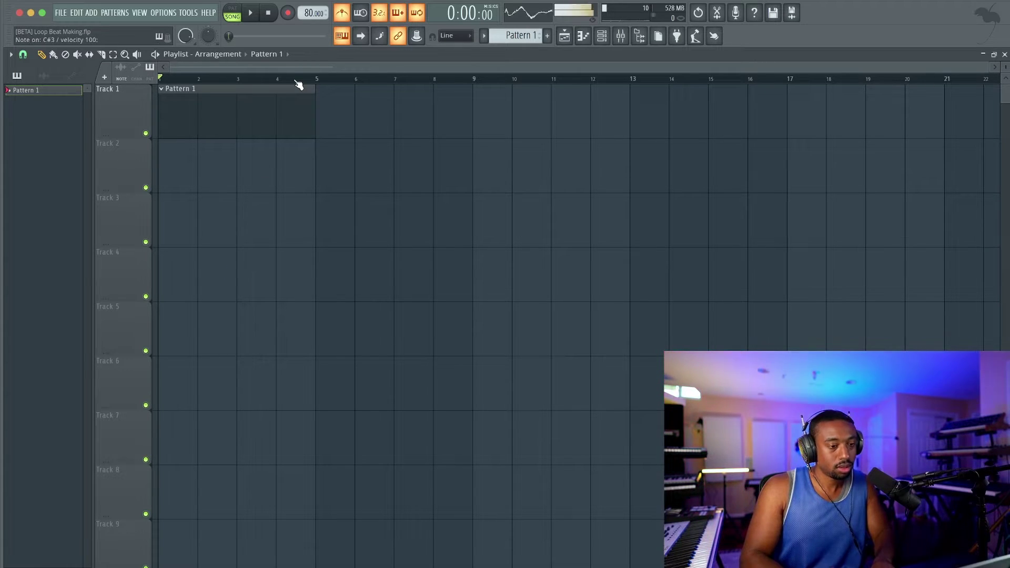
Record a live pad performance into Pattern 1 as notes and automation, and play the take back with the metronome off.
{"action": "left_click", "coordinate": [289, 14]}
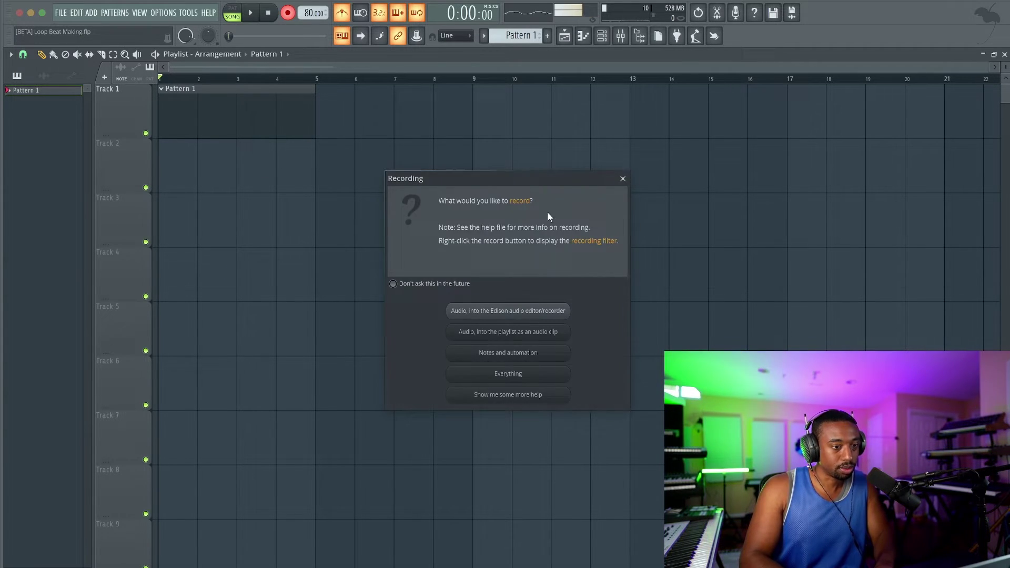
{"action": "left_click", "coordinate": [536, 352]}
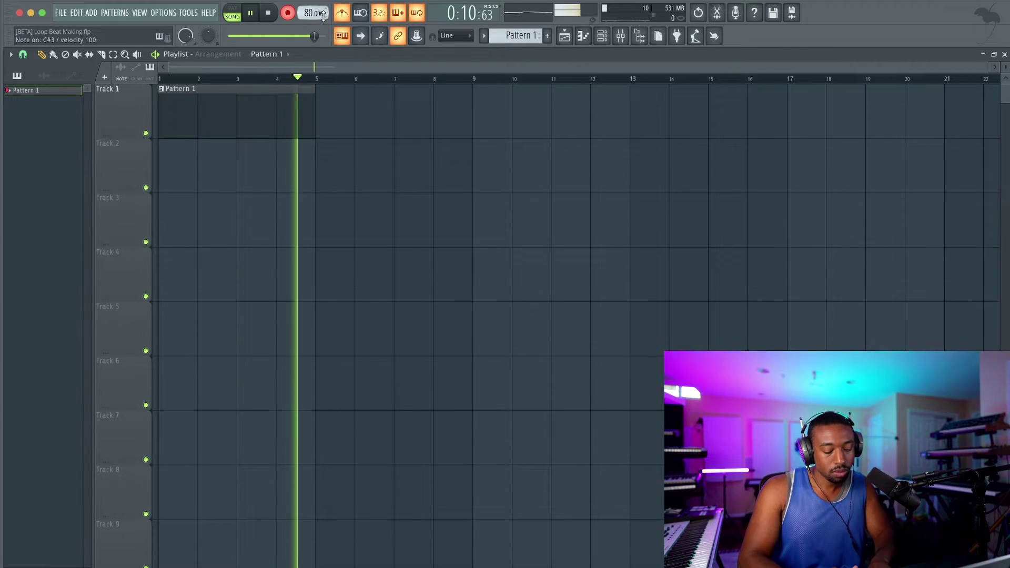
{"action": "key", "text": "space"}
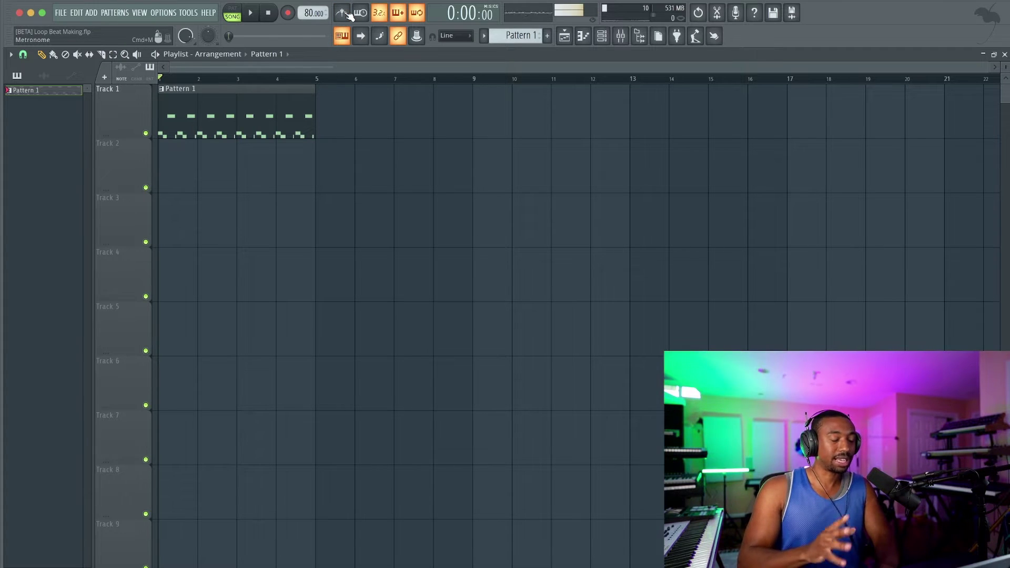
{"action": "key", "text": "space"}
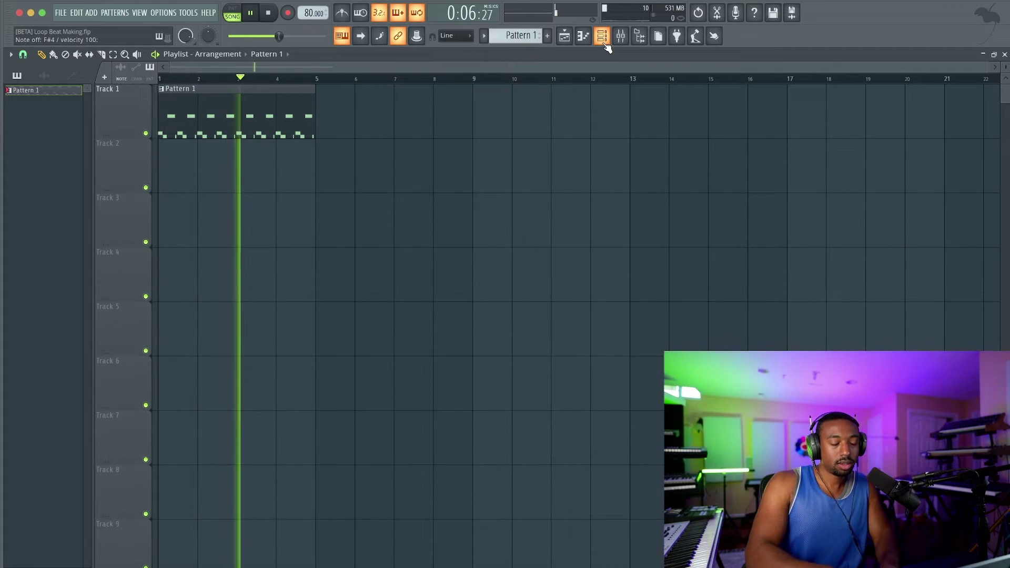
{"action": "key", "text": "space"}
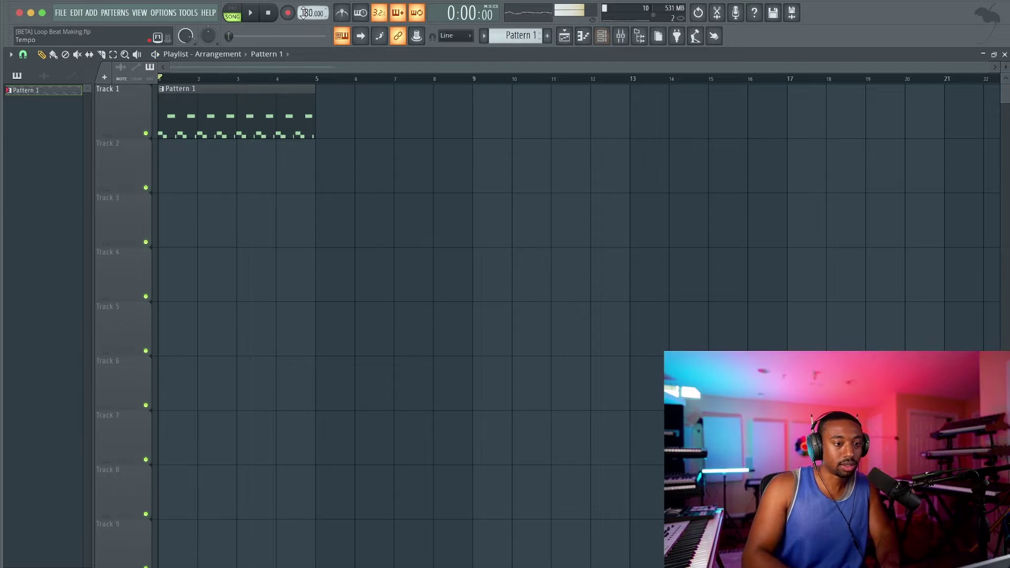
Overdub the repeating pad 4 hits onto Pattern 1 with a second notes and automation recording, and play it back.
{"action": "key", "text": "r"}
{"action": "left_click", "coordinate": [494, 353]}
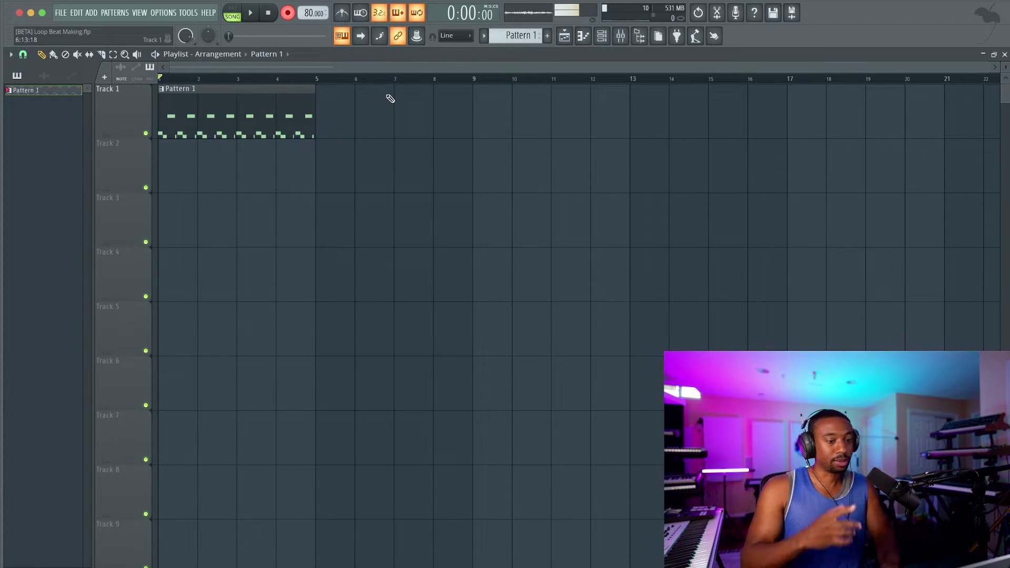
{"action": "key", "text": "space"}
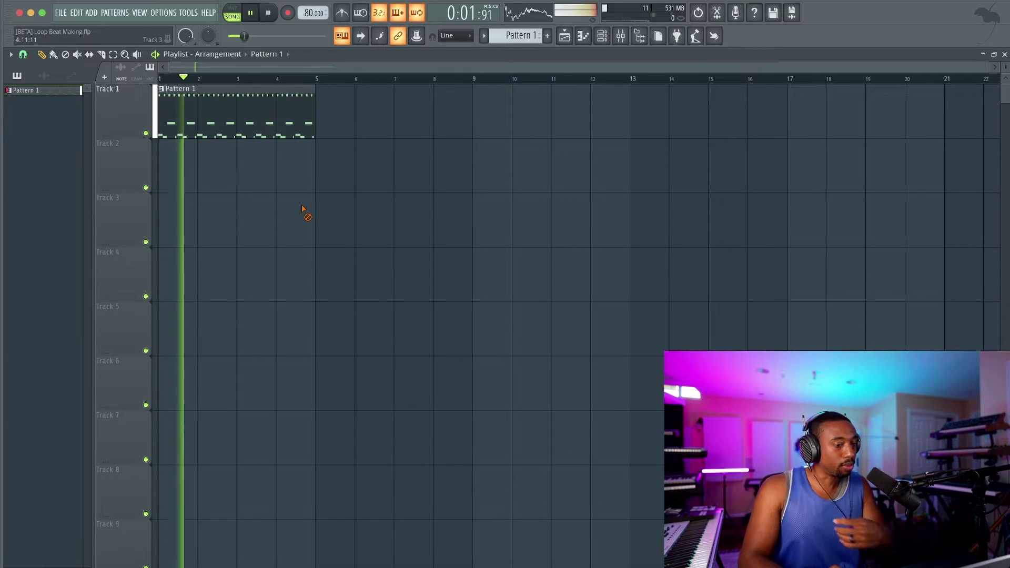
Lower the layer volume of FPC pad 4 to 74%, close the FPC and replay the pattern.
{"action": "left_click", "coordinate": [602, 36]}
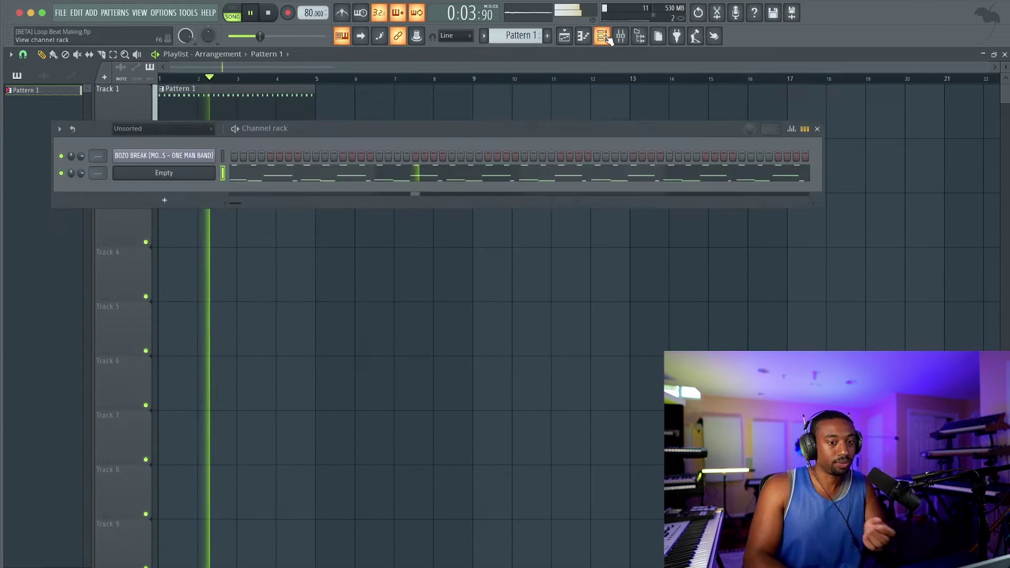
{"action": "left_click", "coordinate": [158, 173]}
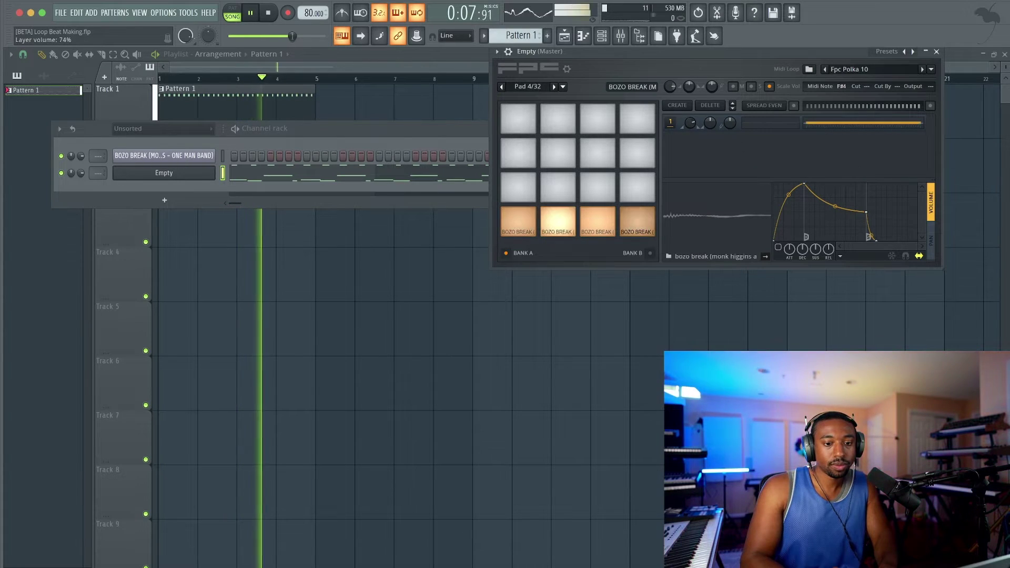
{"action": "left_click", "coordinate": [936, 52]}
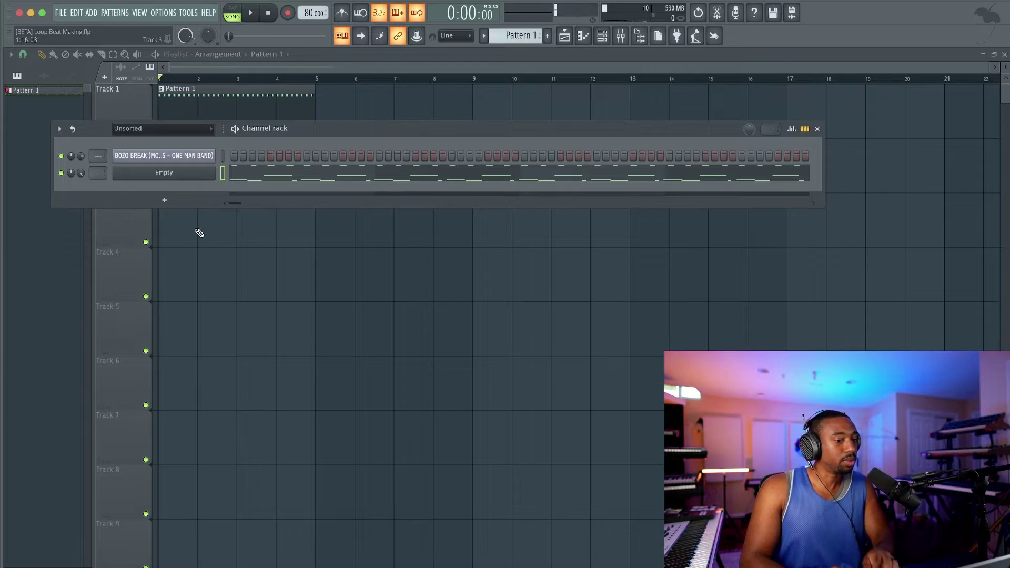
{"action": "key", "text": "space"}
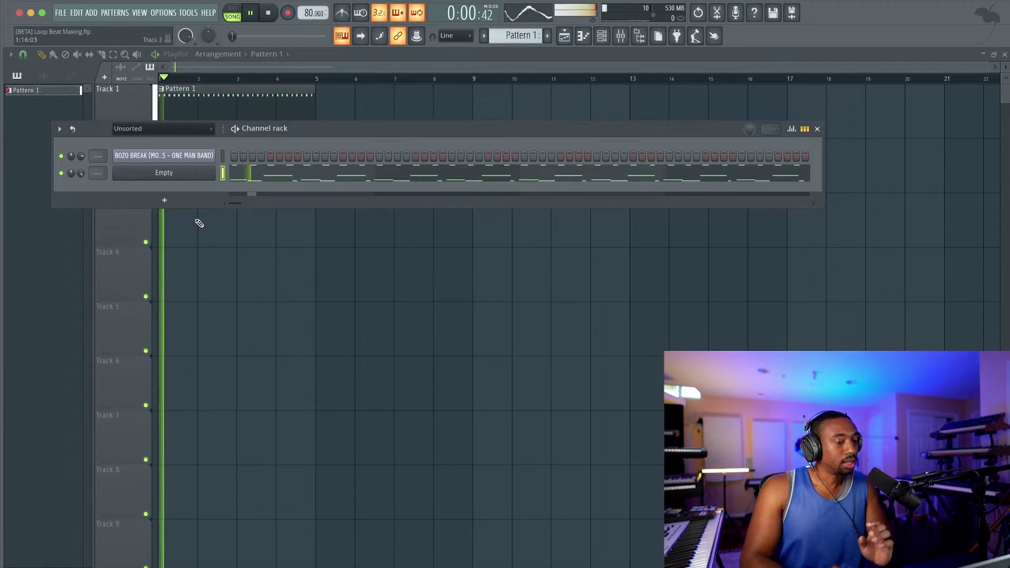
Enable FPC pad 2's volume envelope with no attack and a fast decay to silence, and check it in playback.
{"action": "left_click", "coordinate": [209, 173]}
{"action": "key", "text": "space"}
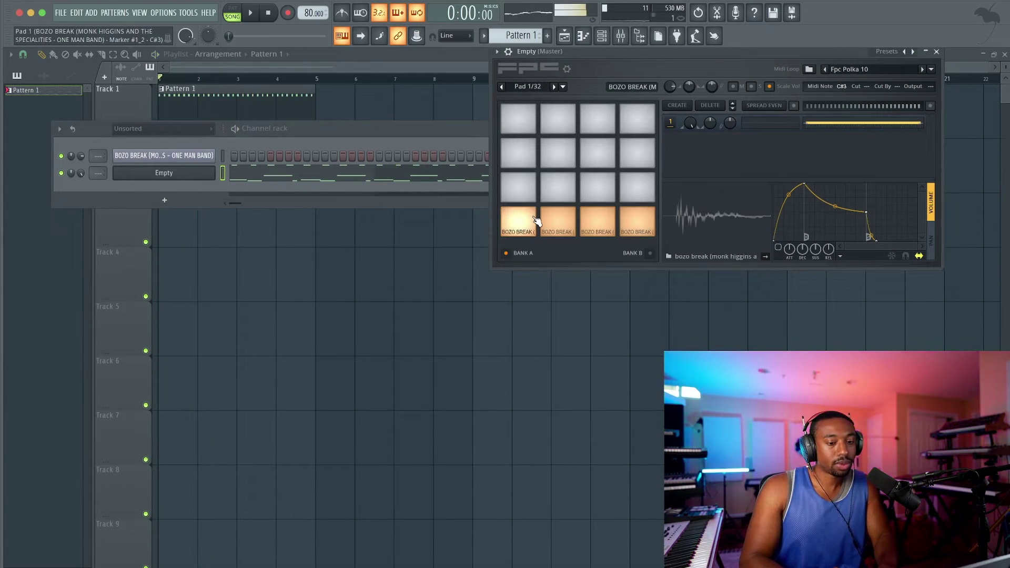
{"action": "left_click", "coordinate": [560, 222]}
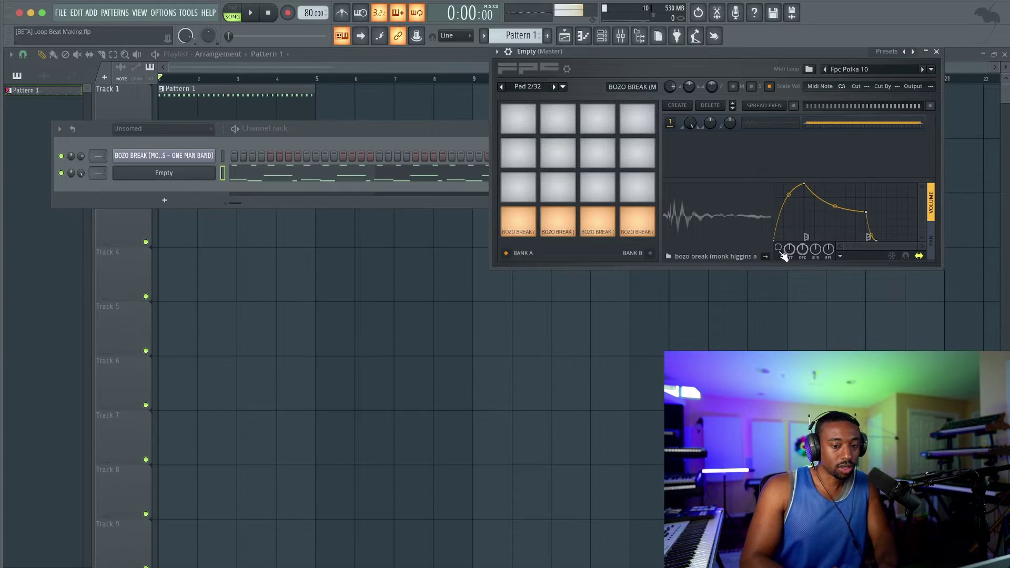
{"action": "left_click_drag", "start_coordinate": [778, 59], "coordinate": [449, 110]}
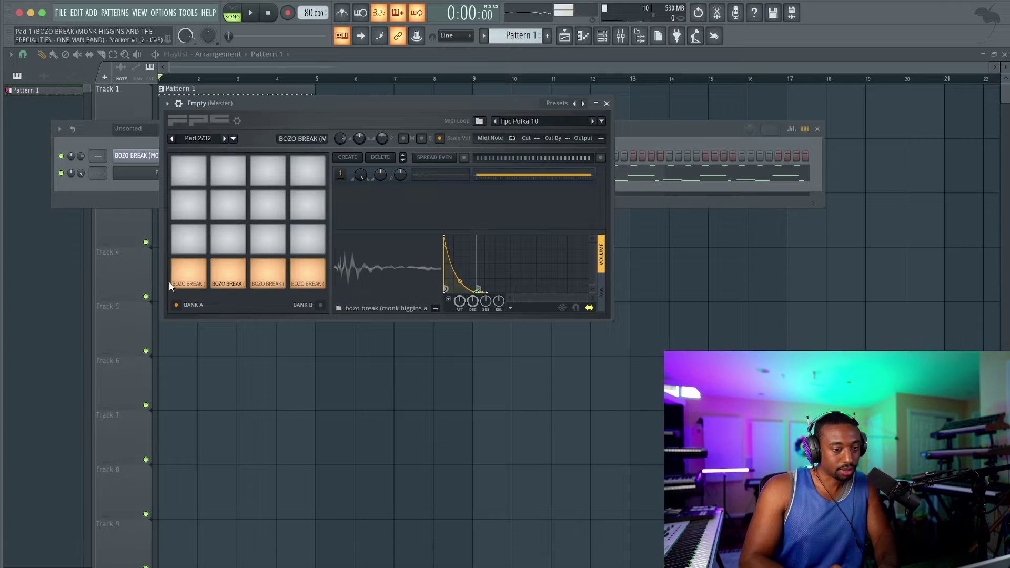
{"action": "left_click", "coordinate": [607, 103]}
{"action": "key", "text": "space"}
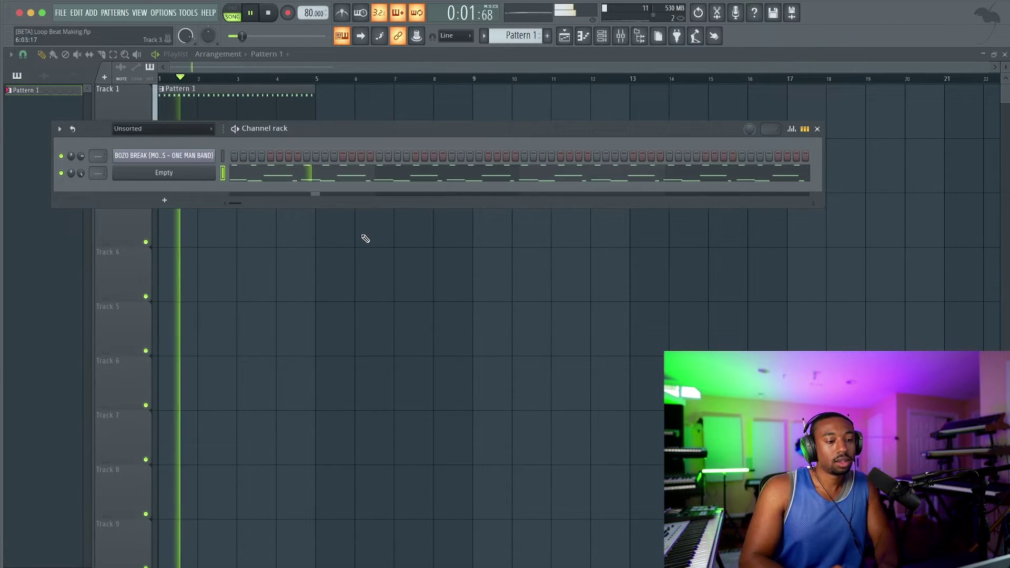
{"action": "key", "text": "F6"}
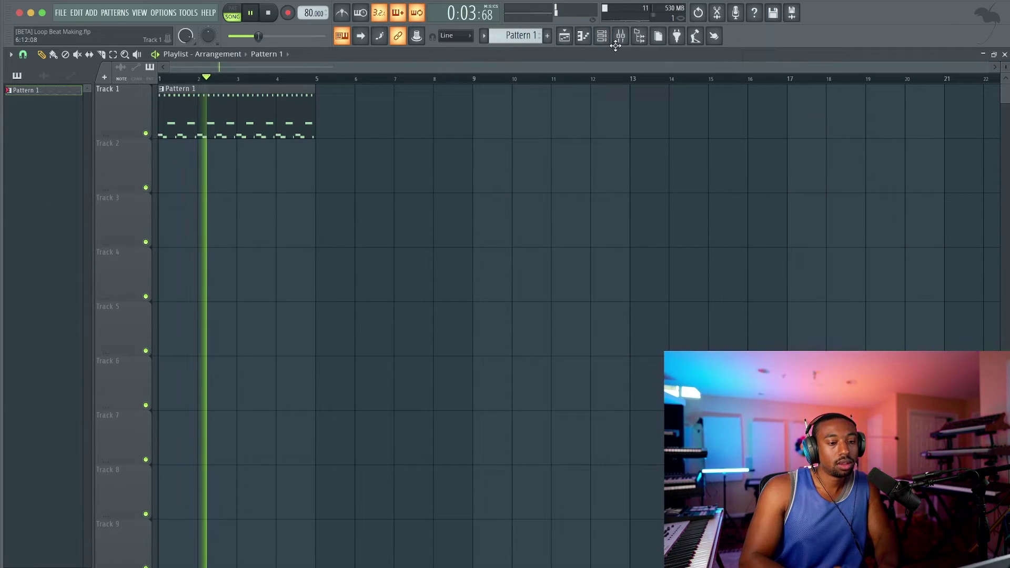
Enable FPC pad 3's volume envelope and shape it with no attack and a short decay to zero sustain.
{"action": "left_click", "coordinate": [603, 36]}
{"action": "left_click", "coordinate": [191, 171]}
{"action": "key", "text": "space"}
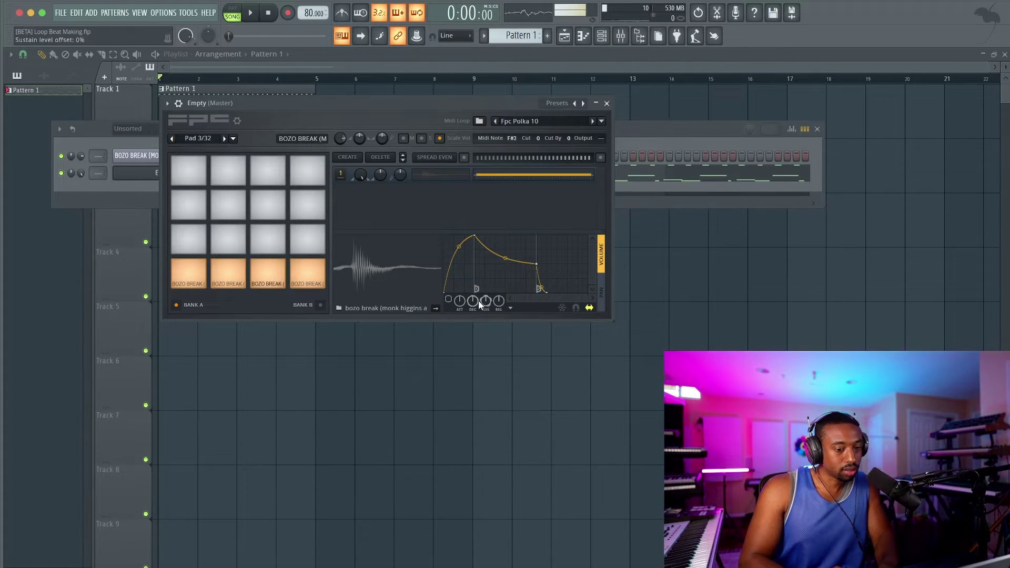
{"action": "left_click", "coordinate": [448, 299]}
{"action": "left_click_drag", "start_coordinate": [475, 236], "coordinate": [443, 236]}
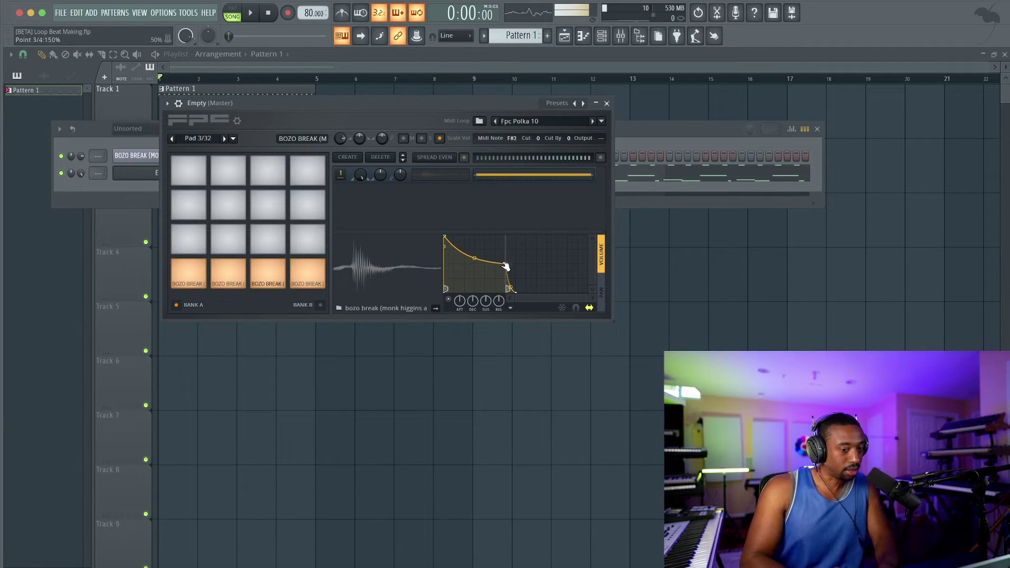
{"action": "left_click_drag", "start_coordinate": [471, 291], "coordinate": [481, 293]}
{"action": "left_click", "coordinate": [263, 272]}
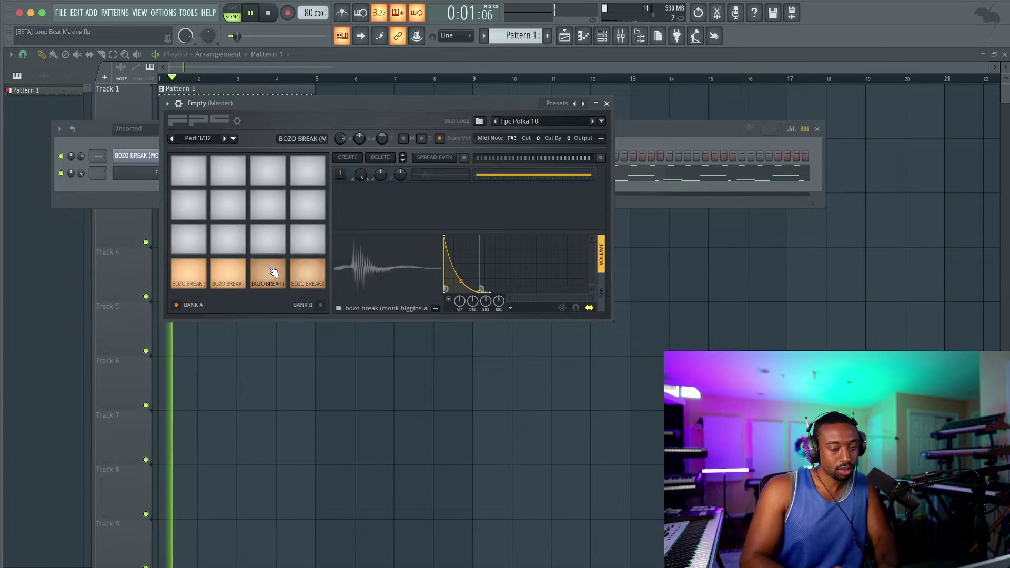
Give FPC pad 4 an instant-attack, short-decay volume envelope while the loop plays, and close the FPC and Channel rack.
{"action": "left_click", "coordinate": [307, 272]}
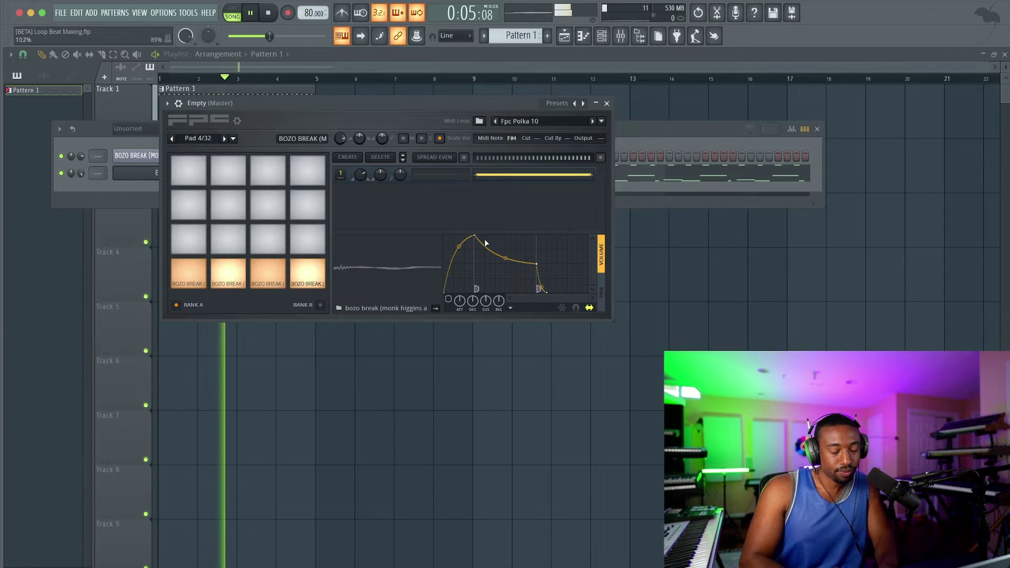
{"action": "left_click_drag", "start_coordinate": [475, 236], "coordinate": [445, 237]}
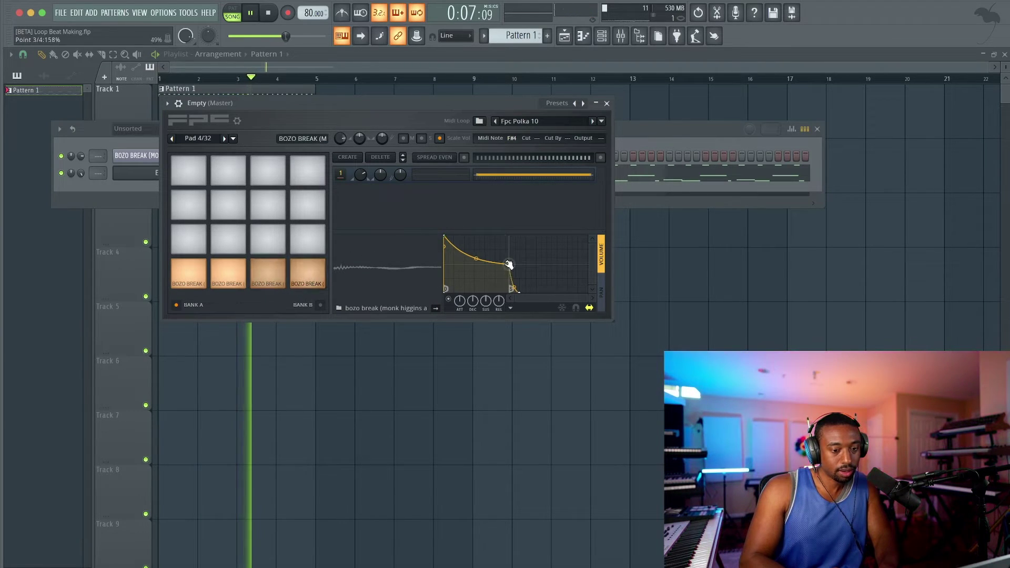
{"action": "left_click_drag", "start_coordinate": [505, 263], "coordinate": [485, 290]}
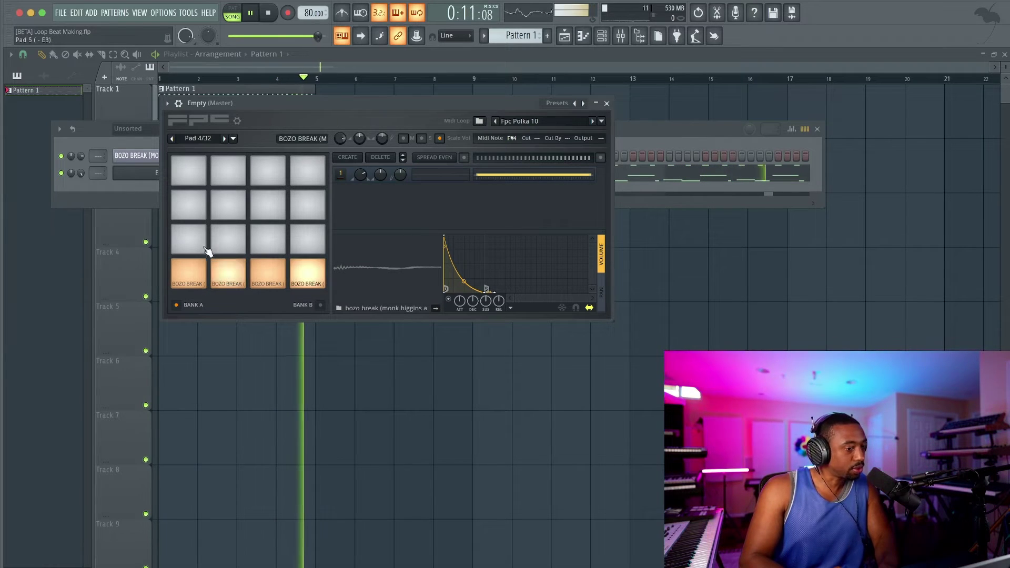
{"action": "left_click", "coordinate": [195, 271]}
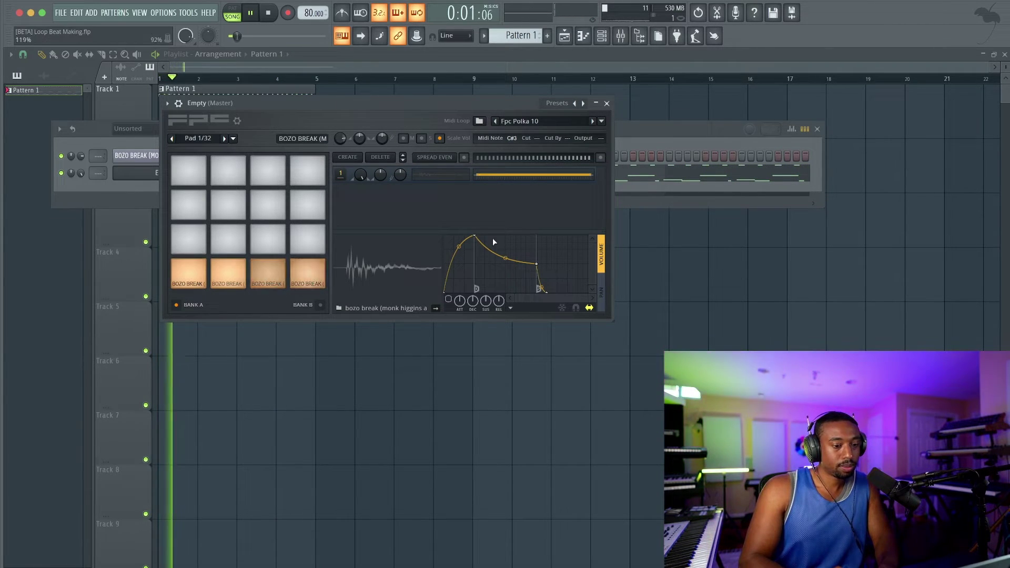
{"action": "left_click", "coordinate": [607, 103]}
{"action": "key", "text": "F6"}
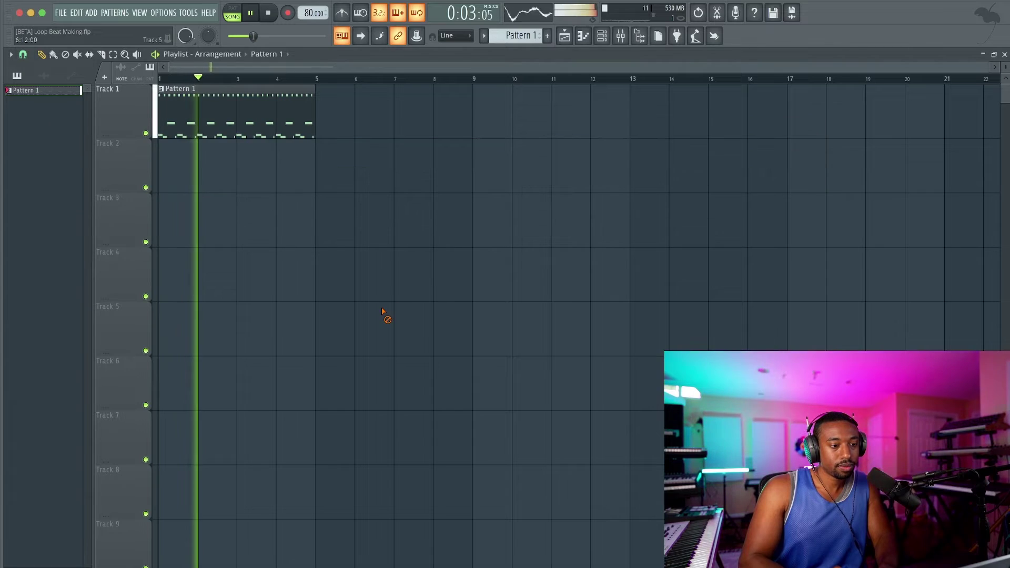
Show the browser and try to add another FPC channel to the Channel rack.
{"action": "key", "text": "F6"}
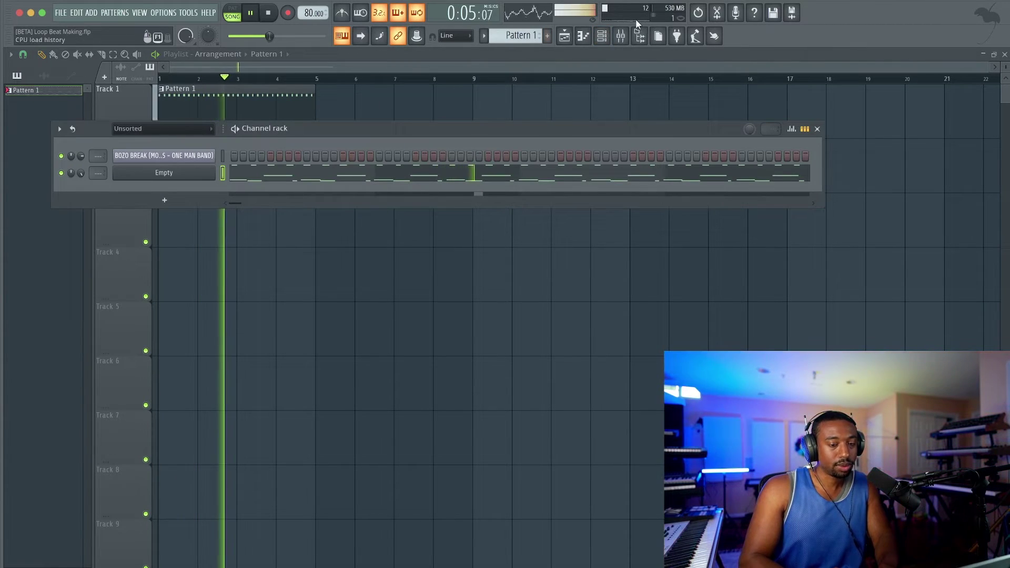
{"action": "left_click", "coordinate": [639, 36]}
{"action": "left_click", "coordinate": [393, 201]}
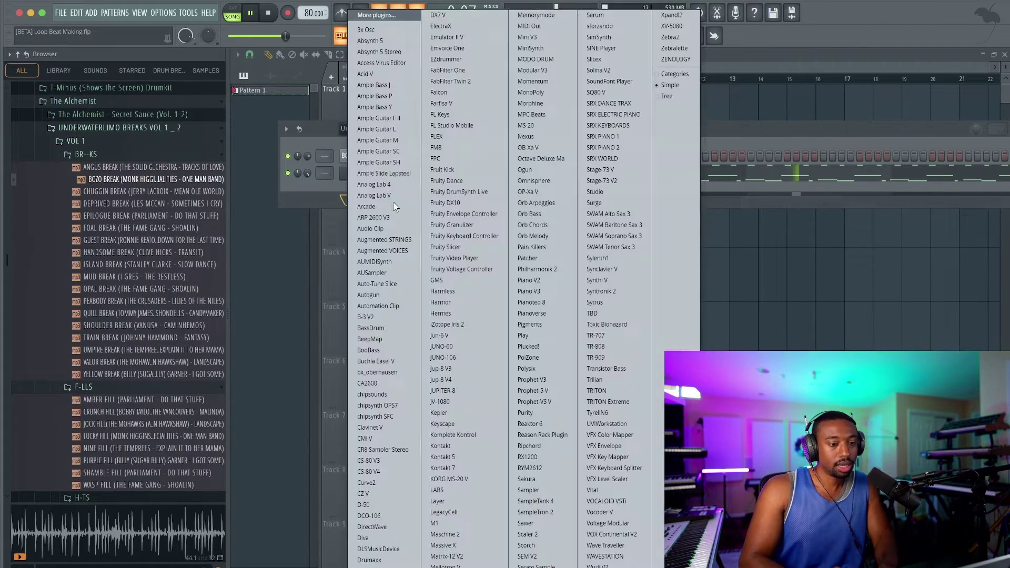
{"action": "left_click", "coordinate": [451, 158]}
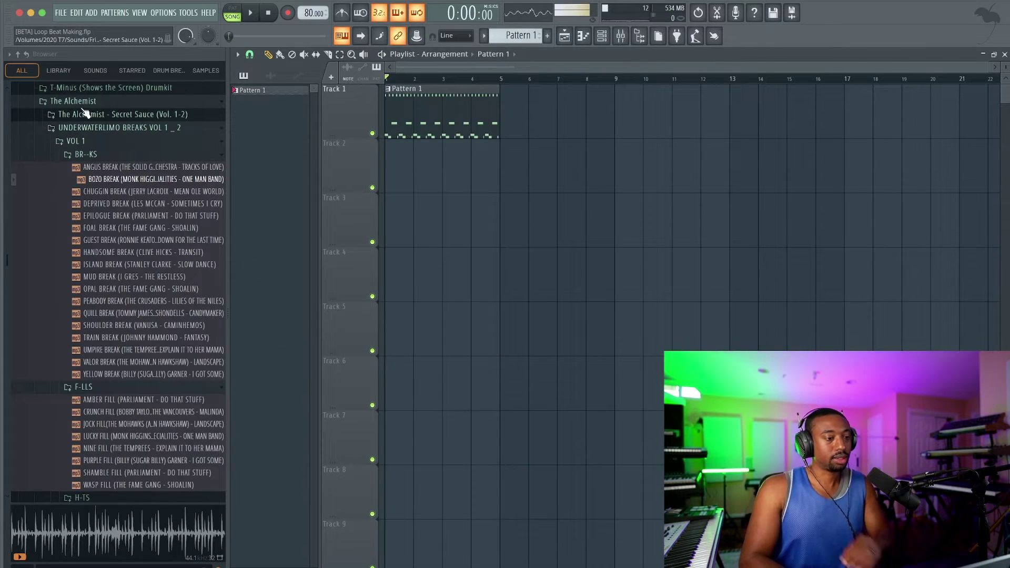
Collapse the browser folders and open the Samples folder inside Friends Sounds while the beat plays.
{"action": "left_click", "coordinate": [18, 54]}
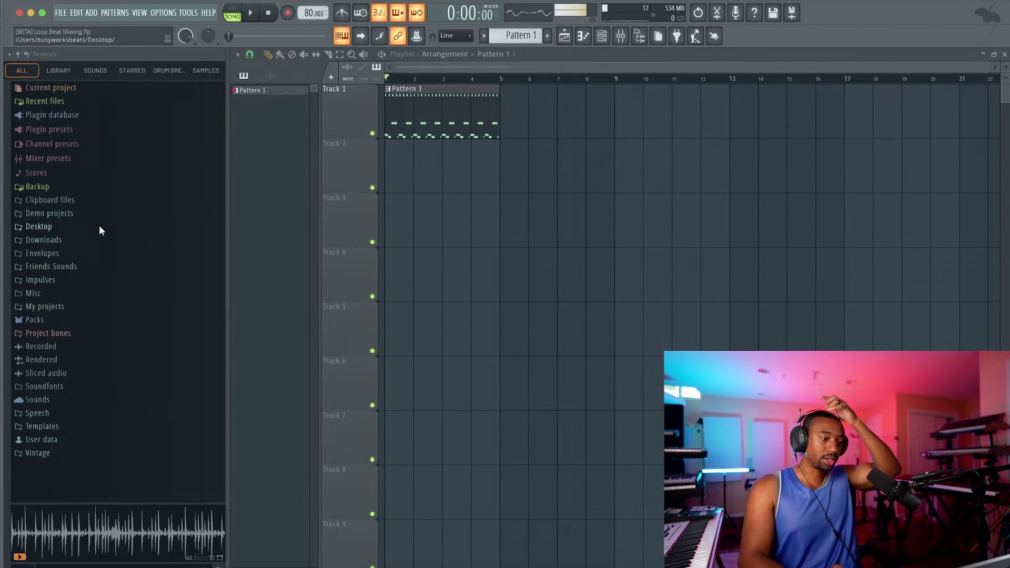
{"action": "left_click", "coordinate": [77, 267]}
{"action": "scroll", "coordinate": [103, 368], "scroll_direction": "down", "scroll_amount": 10}
{"action": "scroll", "coordinate": [103, 368], "scroll_direction": "down", "scroll_amount": 10}
{"action": "key", "text": "space"}
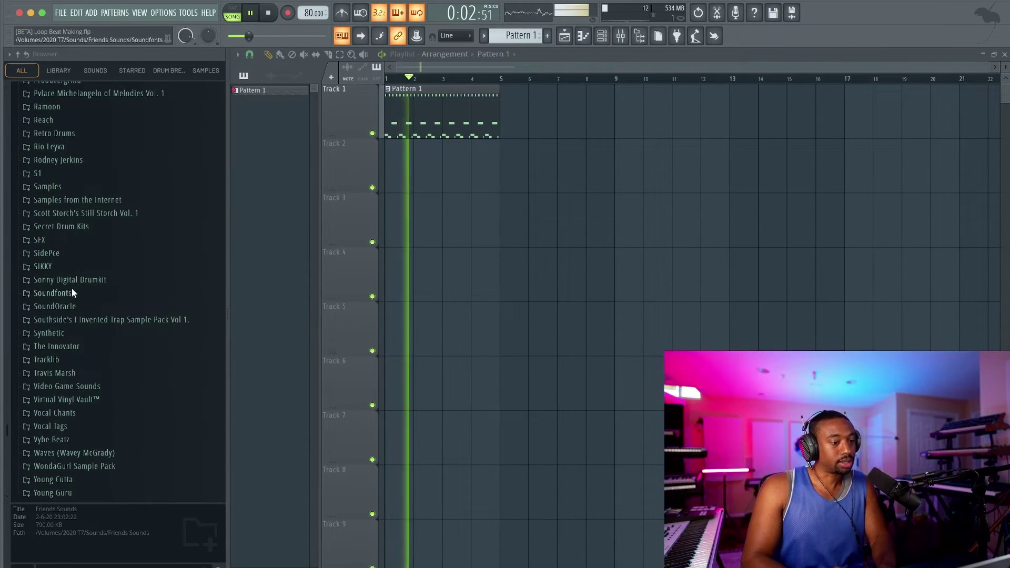
{"action": "left_click", "coordinate": [73, 187]}
{"action": "scroll", "coordinate": [99, 247], "scroll_direction": "down", "scroll_amount": 6}
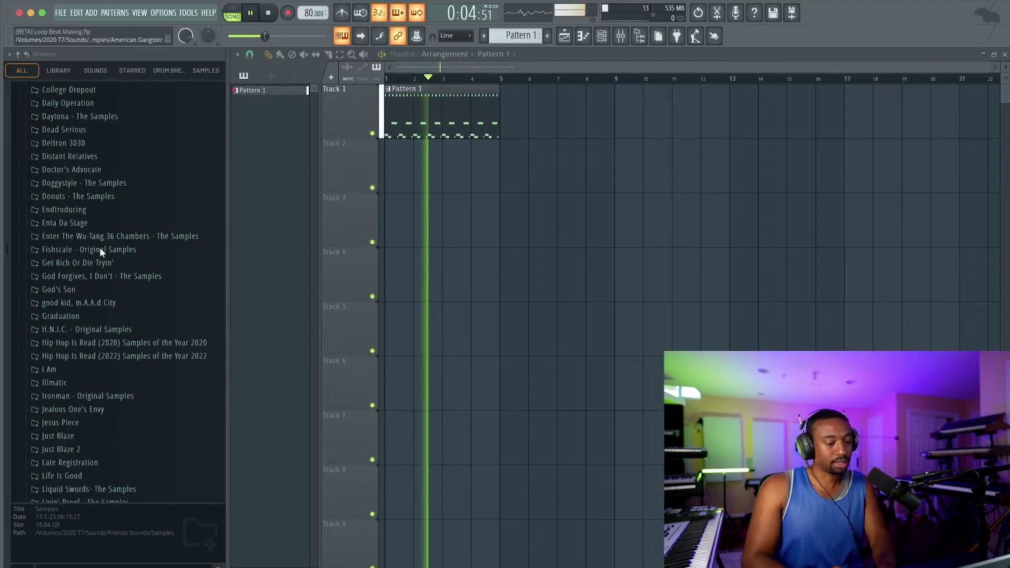
Open the Life Is Good folder and preview the Isaac Hayes medley, track 10 (Reach Out), alongside the drum pattern.
{"action": "scroll", "coordinate": [99, 248], "scroll_direction": "up", "scroll_amount": 10}
{"action": "scroll", "coordinate": [99, 248], "scroll_direction": "down", "scroll_amount": 15}
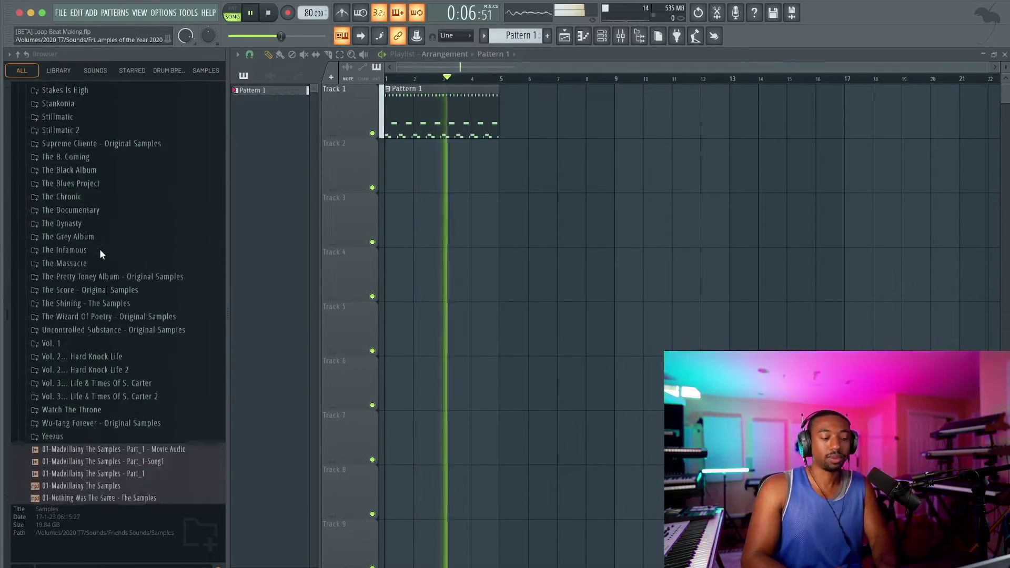
{"action": "scroll", "coordinate": [99, 248], "scroll_direction": "up", "scroll_amount": 6}
{"action": "left_click", "coordinate": [100, 249]}
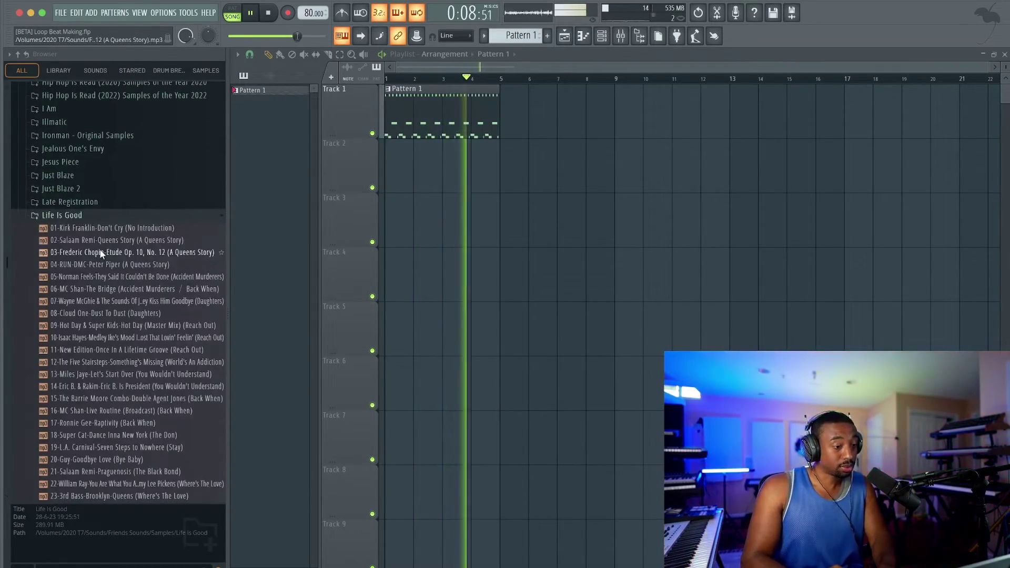
{"action": "scroll", "coordinate": [108, 221], "scroll_direction": "down", "scroll_amount": 4}
{"action": "left_click", "coordinate": [124, 243]}
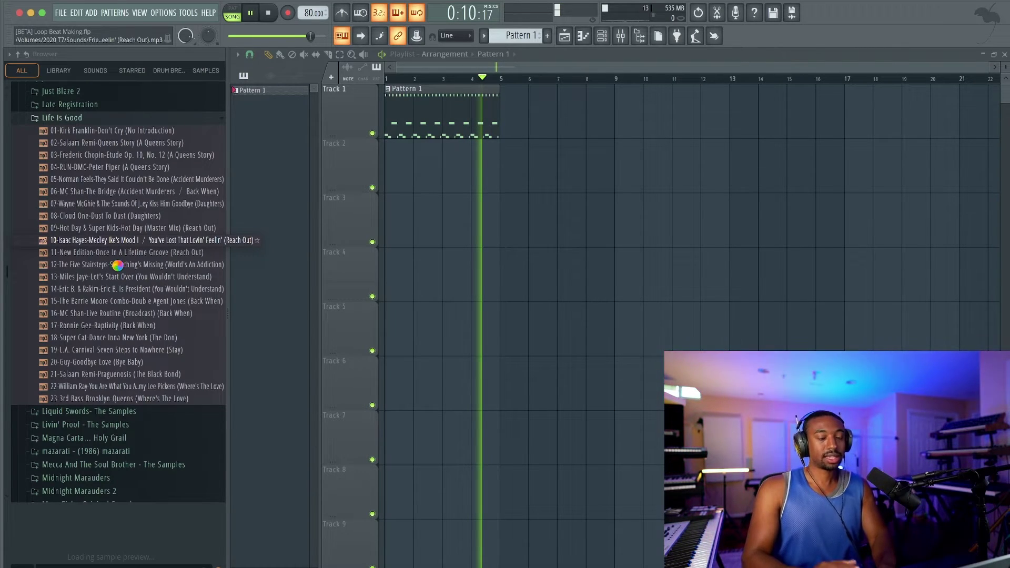
{"action": "key", "text": "space"}
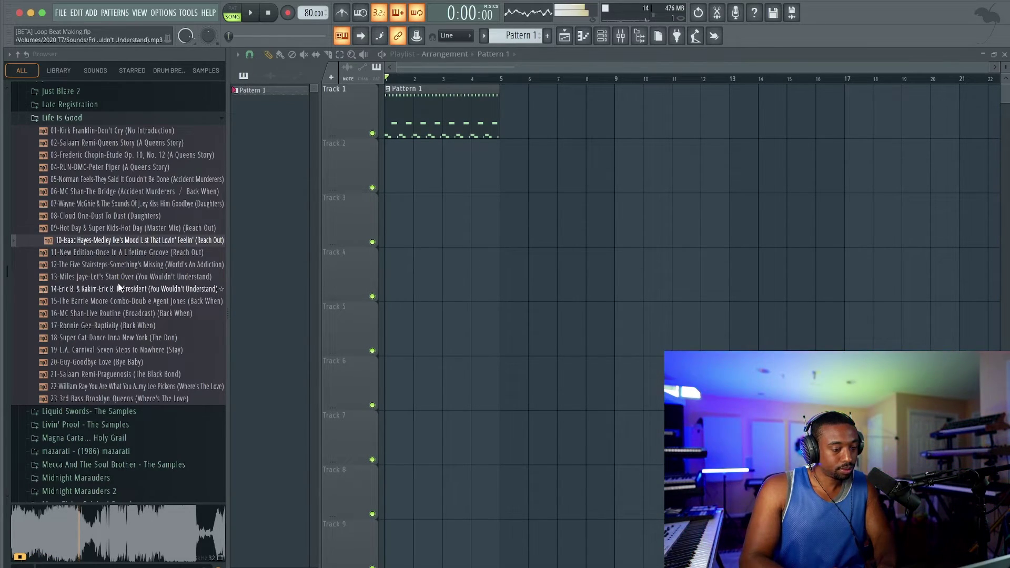
{"action": "key", "text": "space"}
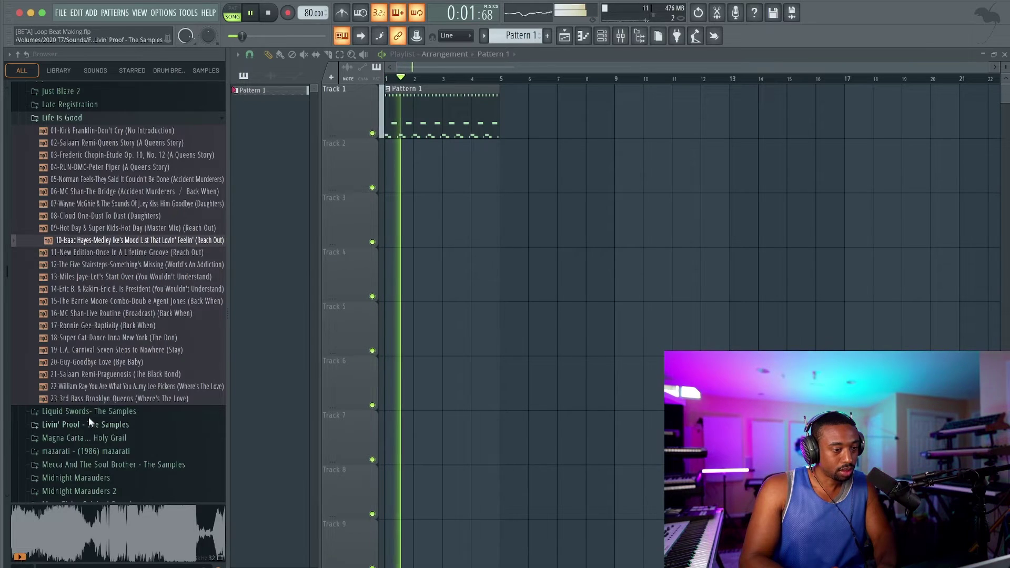
Preview a middle section of the Isaac Hayes medley against the drum pattern and stop playback.
{"action": "left_click", "coordinate": [98, 530]}
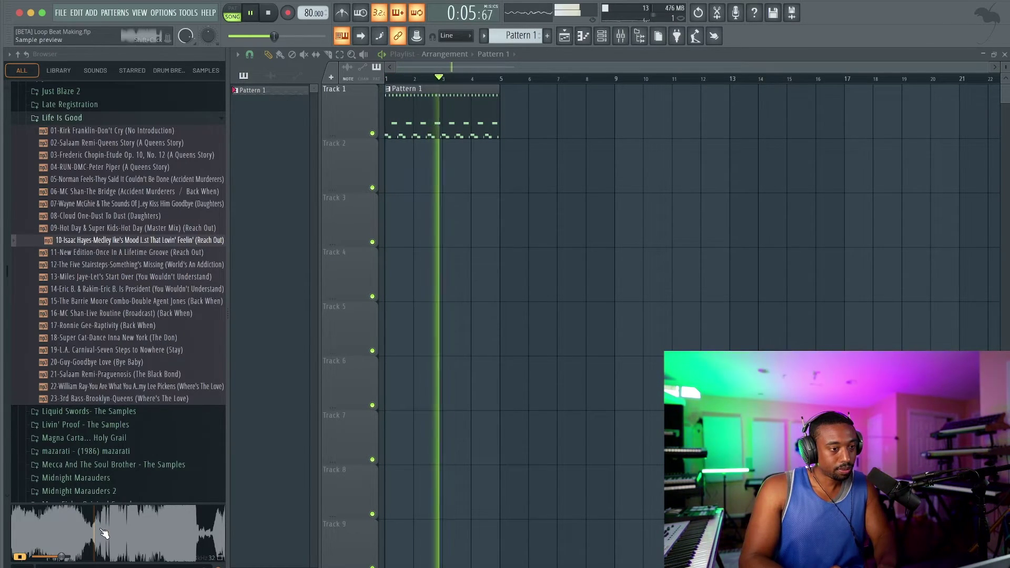
{"action": "key", "text": "space"}
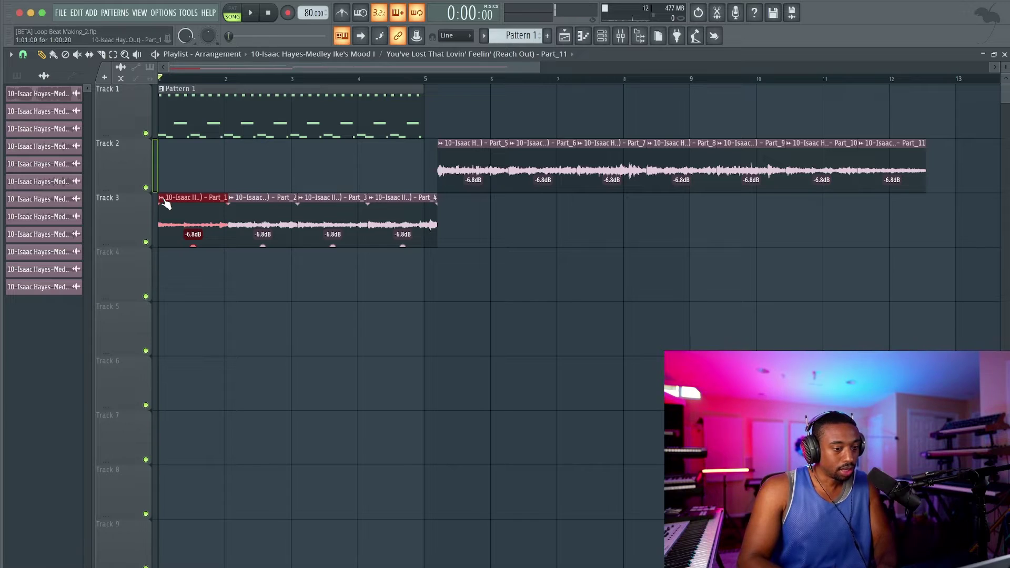
Check the Part_1 clip's stretching settings, and switch all audio clips to realtime stretching.
{"action": "double_click", "coordinate": [171, 203]}
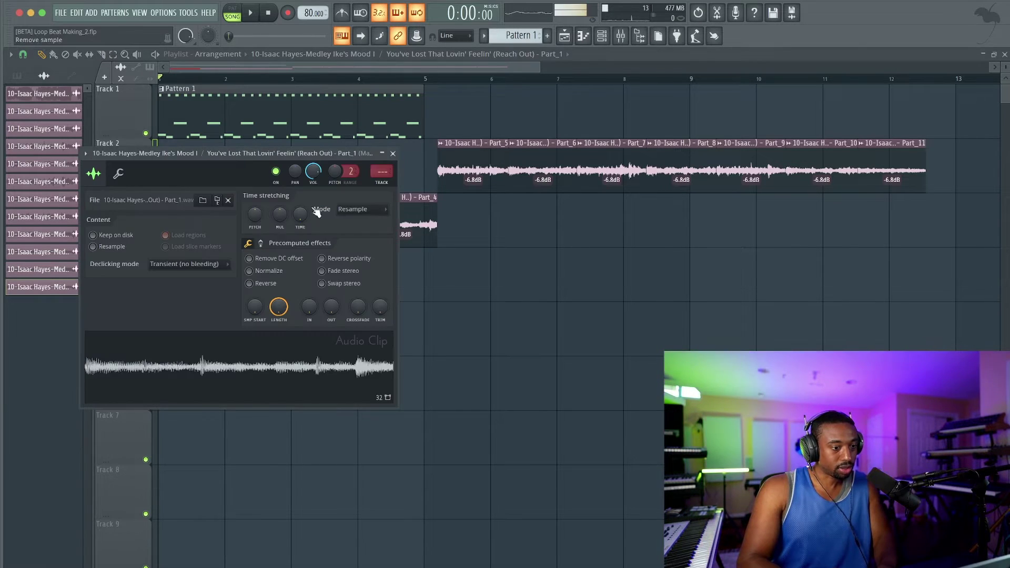
{"action": "key", "text": "Escape"}
{"action": "left_click", "coordinate": [163, 13]}
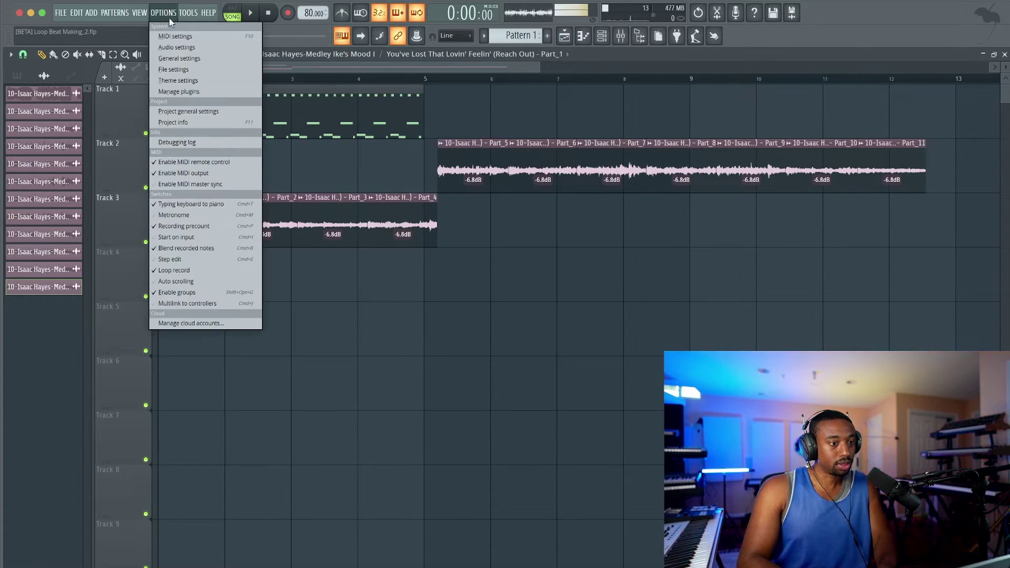
{"action": "mouse_move", "coordinate": [193, 20]}
{"action": "mouse_move", "coordinate": [204, 52]}
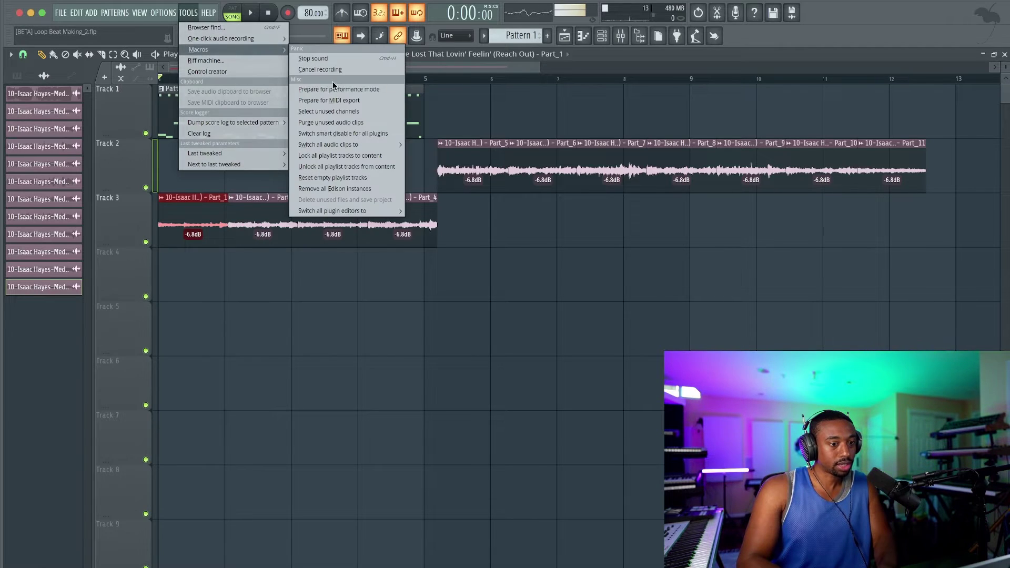
{"action": "left_click", "coordinate": [439, 145]}
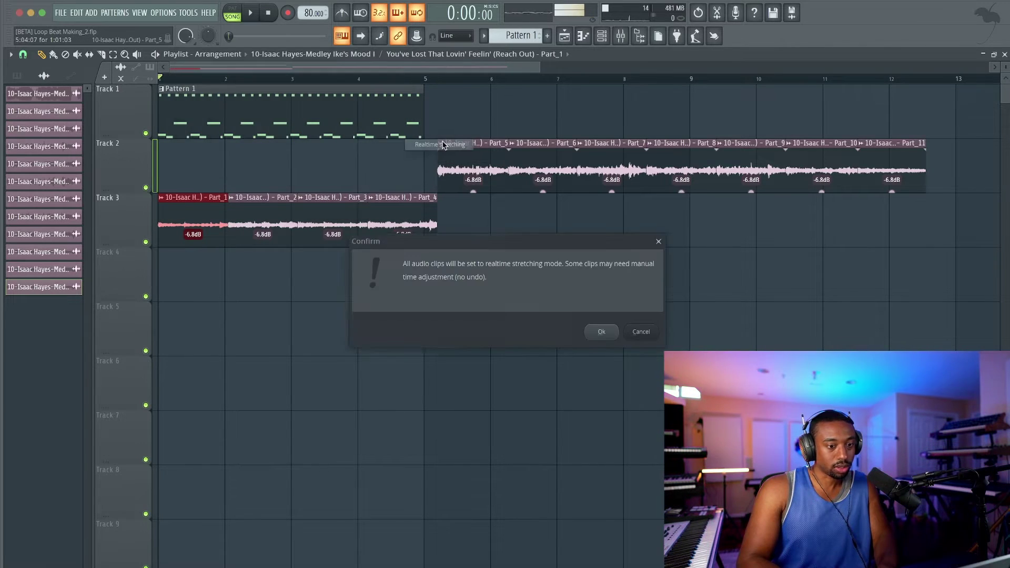
{"action": "key", "text": "Return"}
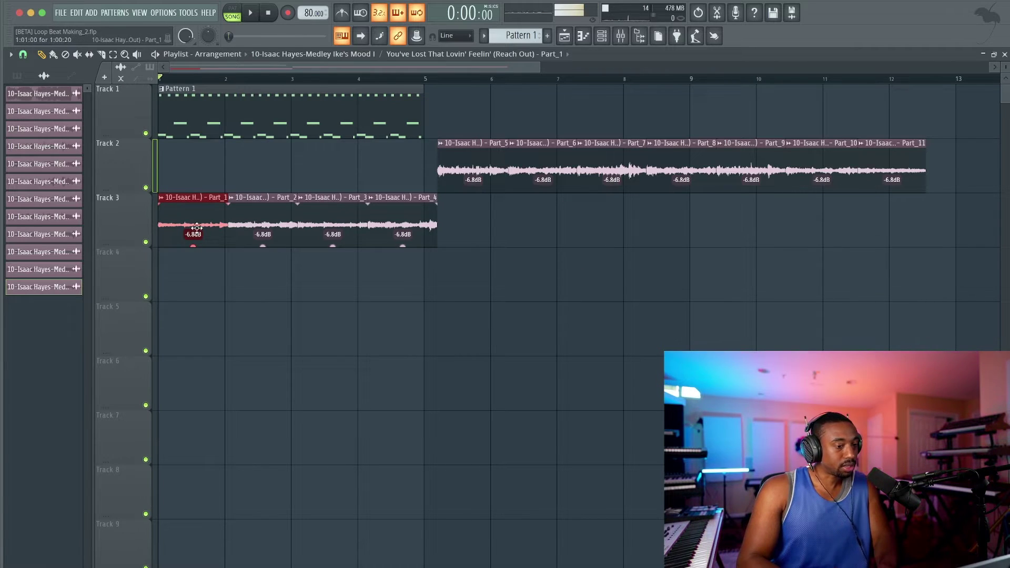
Set the Part_1 clip's stretch time to exactly one bar (1:00:00) and close its channel settings.
{"action": "double_click", "coordinate": [184, 197]}
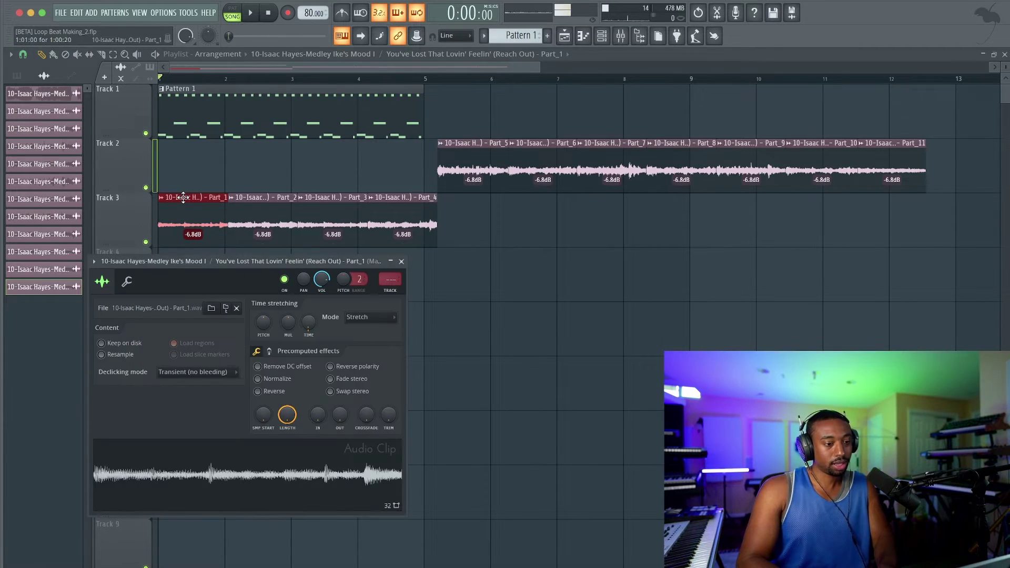
{"action": "left_click_drag", "start_coordinate": [308, 322], "coordinate": [309, 329]}
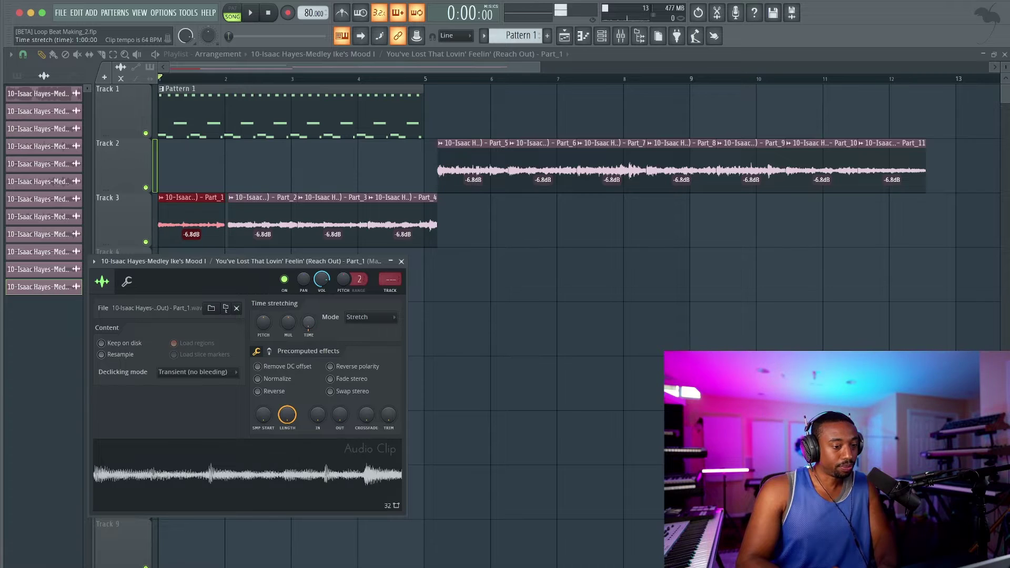
{"action": "left_click", "coordinate": [402, 262]}
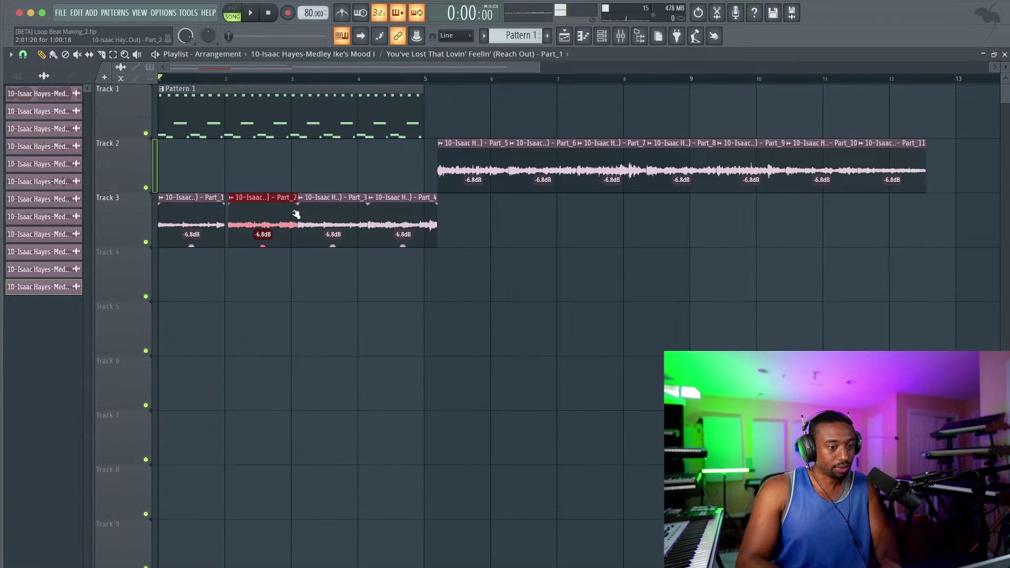
Quantize the Part_2 clip on Track 3 so that it starts exactly at bar 2.
{"action": "scroll", "coordinate": [206, 226], "scroll_direction": "up", "scroll_amount": 3}
{"action": "key", "text": "shift+q"}
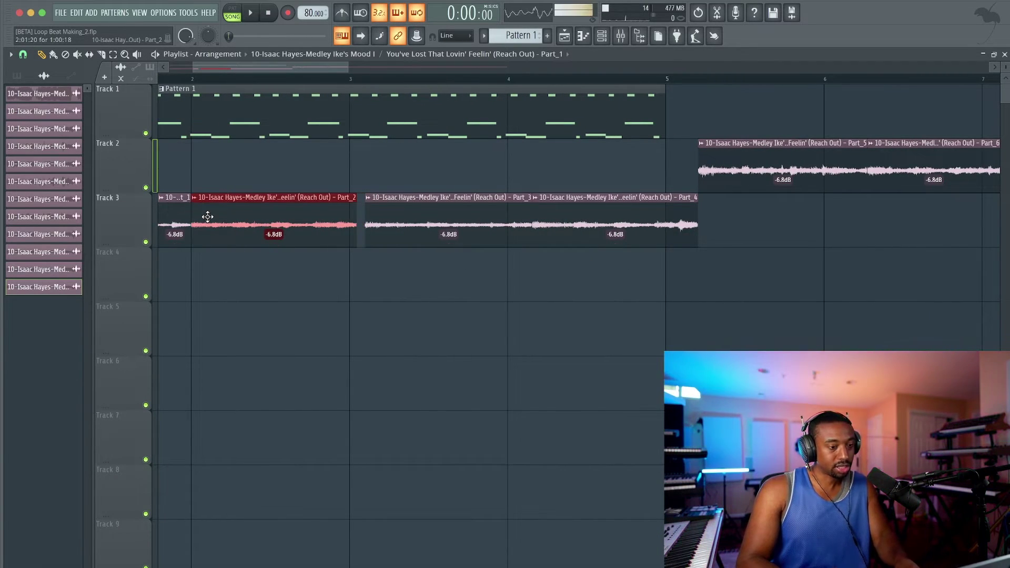
{"action": "scroll", "coordinate": [233, 258], "scroll_direction": "down", "scroll_amount": 2}
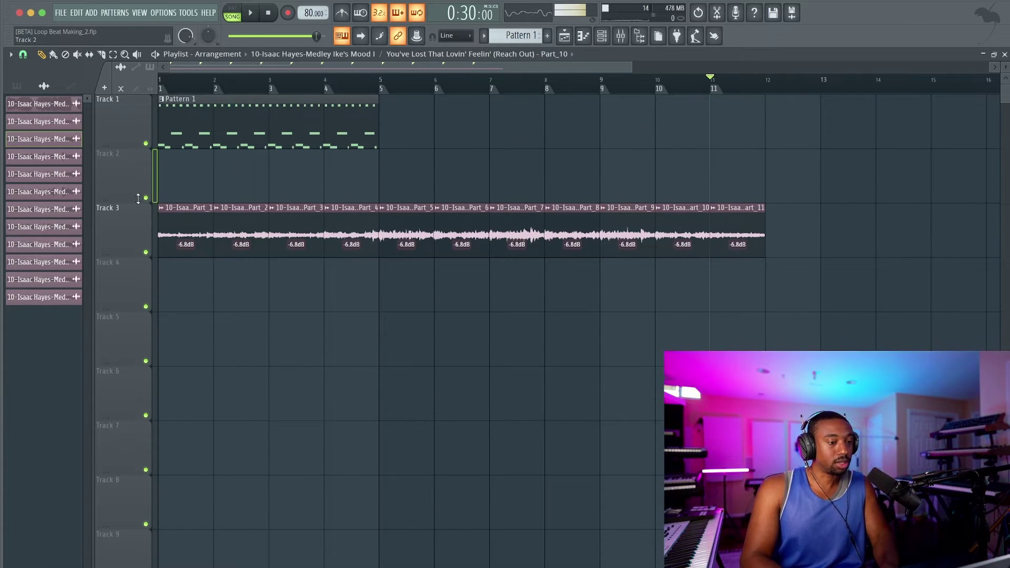
Select all eleven Isaac Hayes clips on Track 3 and consolidate the track from its start.
{"action": "left_click_drag", "start_coordinate": [835, 232], "coordinate": [182, 244]}
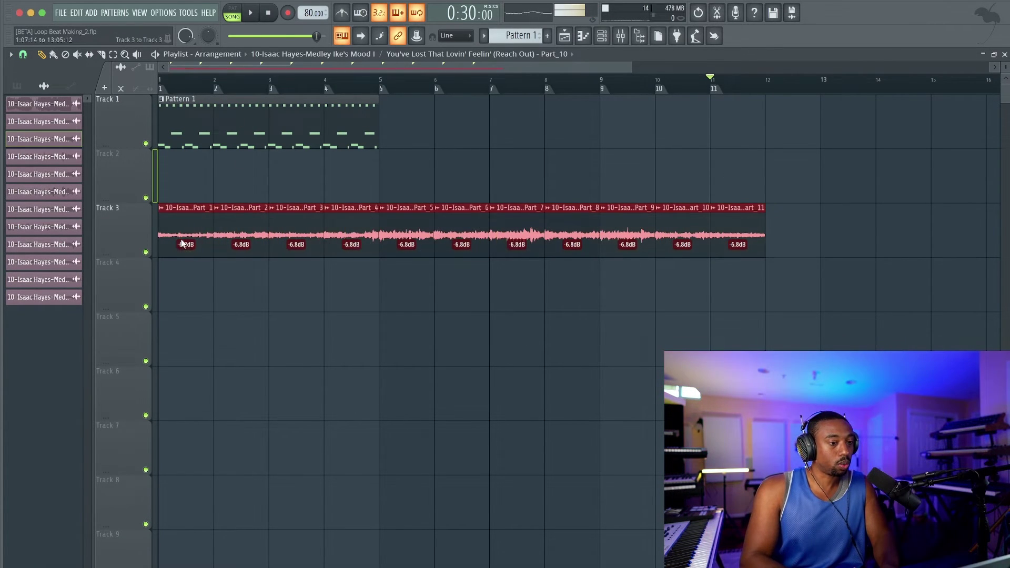
{"action": "right_click", "coordinate": [136, 226]}
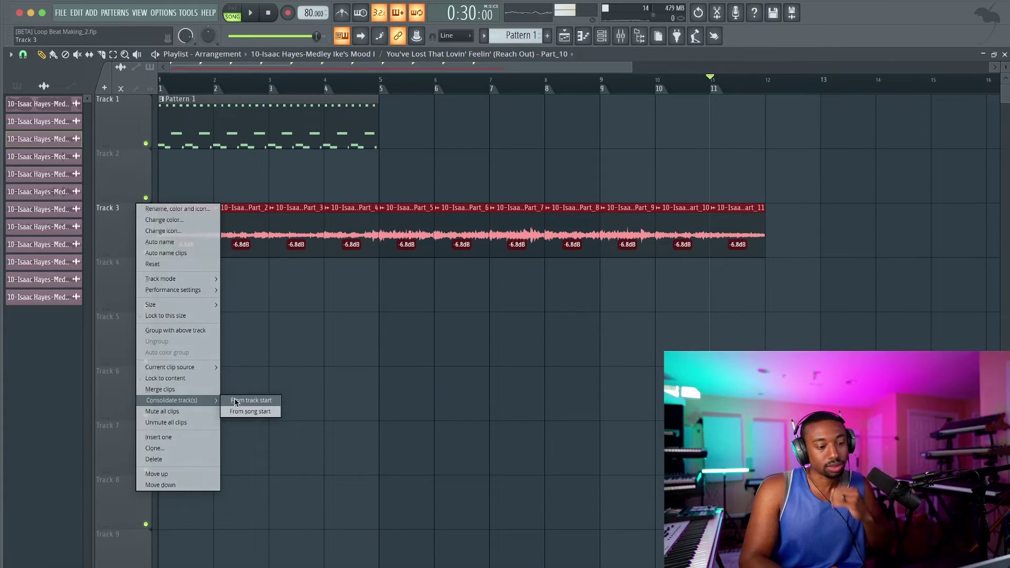
{"action": "left_click", "coordinate": [235, 401]}
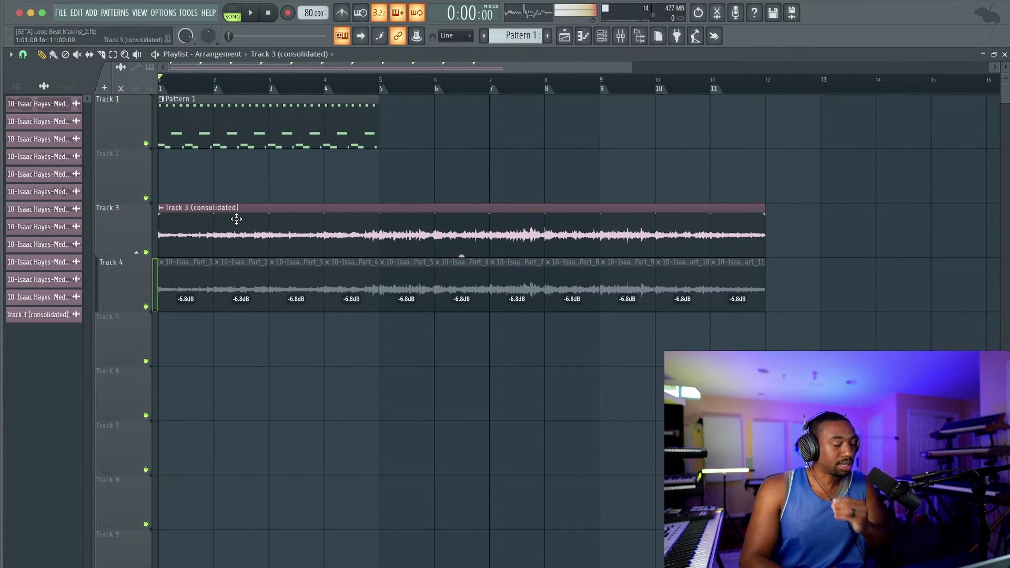
Add a Slicex channel to the Channel rack for slicing the consolidated Track 3 sample.
{"action": "left_click", "coordinate": [603, 40]}
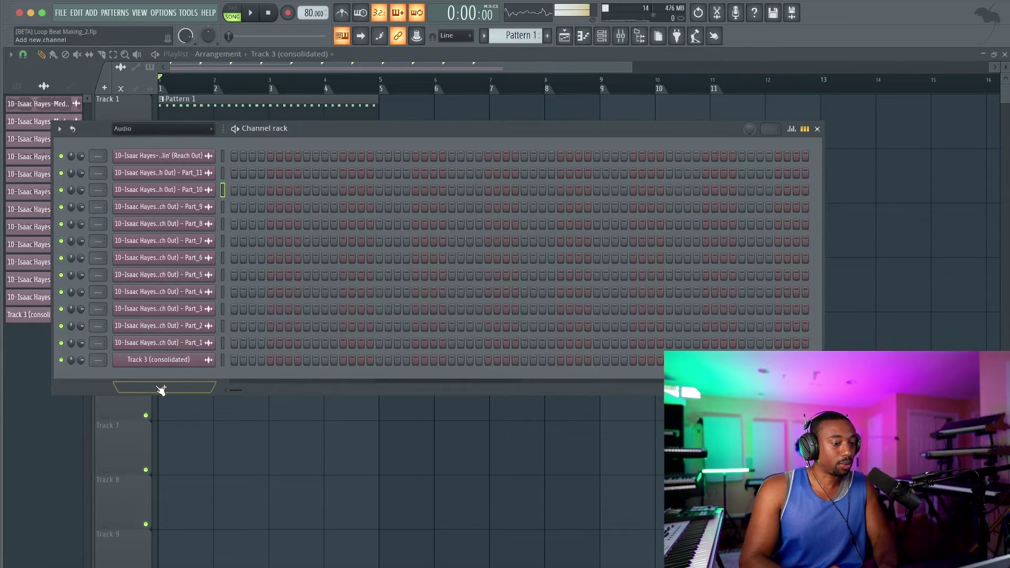
{"action": "left_click", "coordinate": [204, 404]}
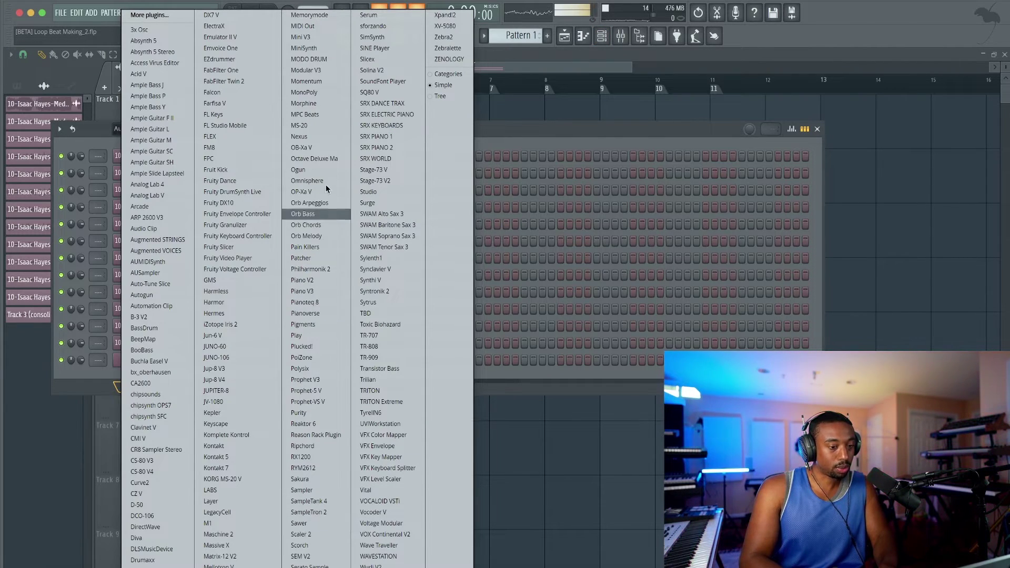
{"action": "left_click", "coordinate": [367, 59]}
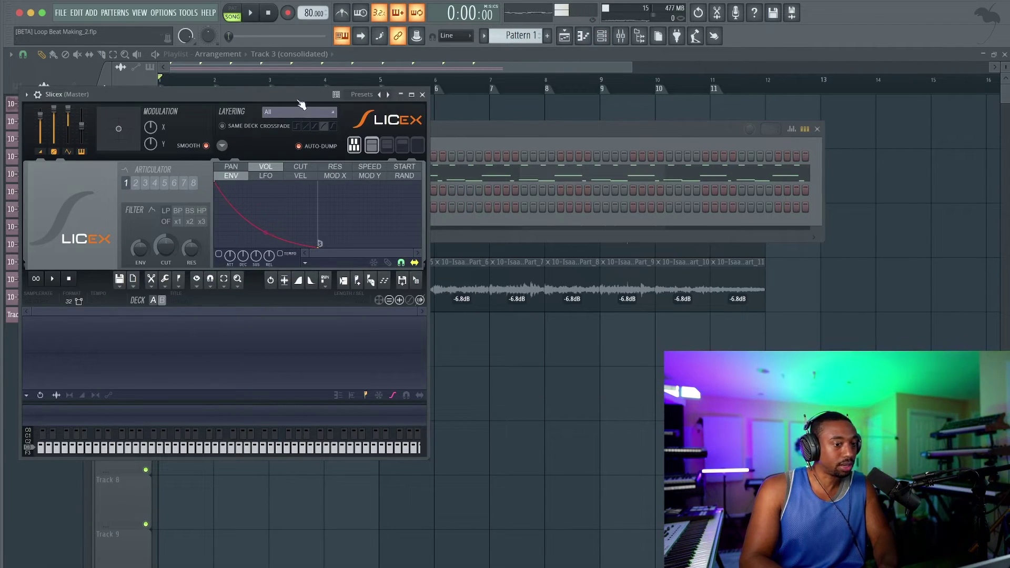
{"action": "left_click_drag", "start_coordinate": [205, 300], "coordinate": [445, 377]}
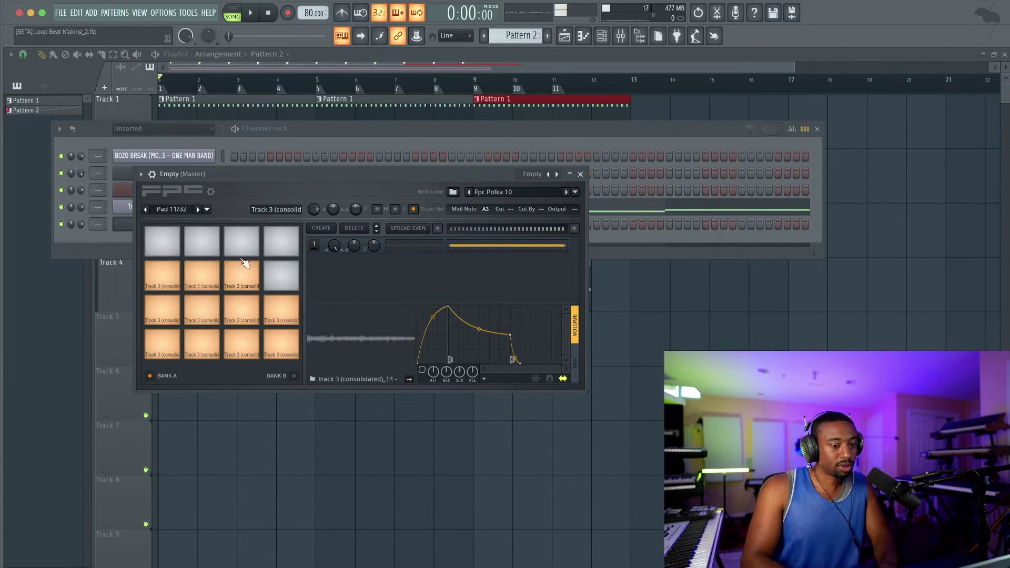
Give FPC pad 1 an enabled volume envelope with instant attack and full sustain, and copy the envelope state.
{"action": "left_click", "coordinate": [167, 341]}
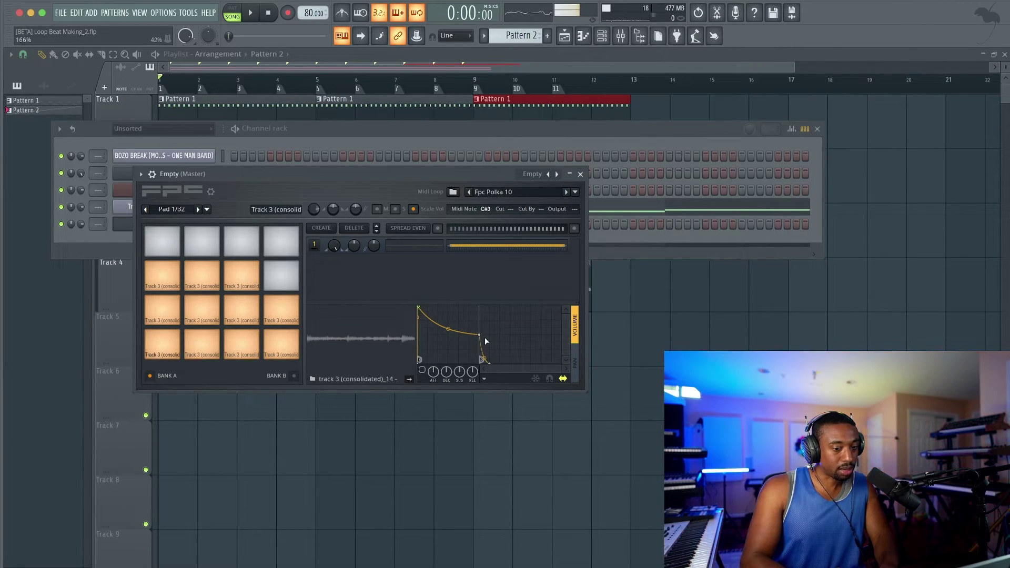
{"action": "left_click_drag", "start_coordinate": [478, 335], "coordinate": [479, 265]}
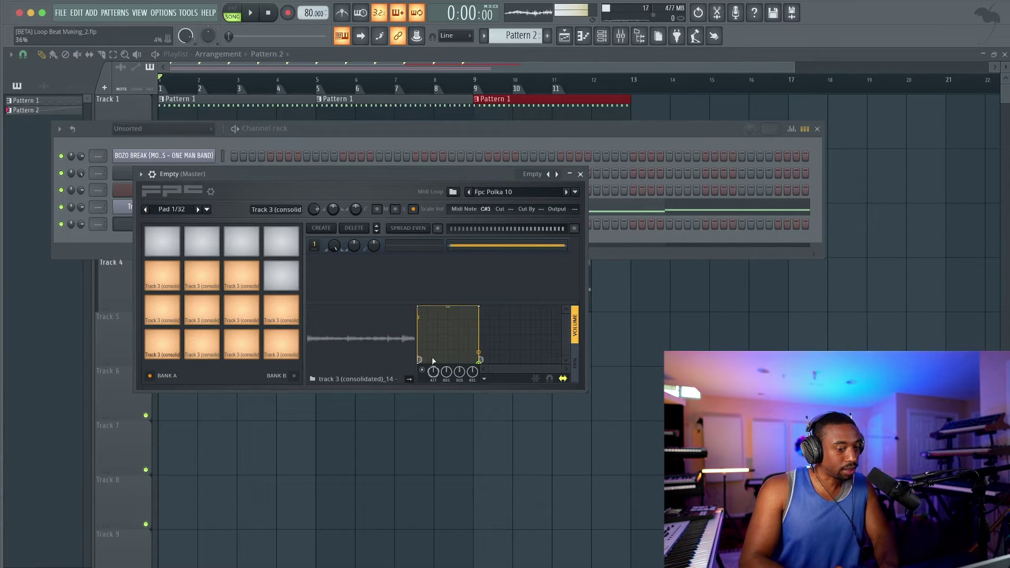
{"action": "left_click", "coordinate": [485, 379]}
{"action": "left_click", "coordinate": [515, 426]}
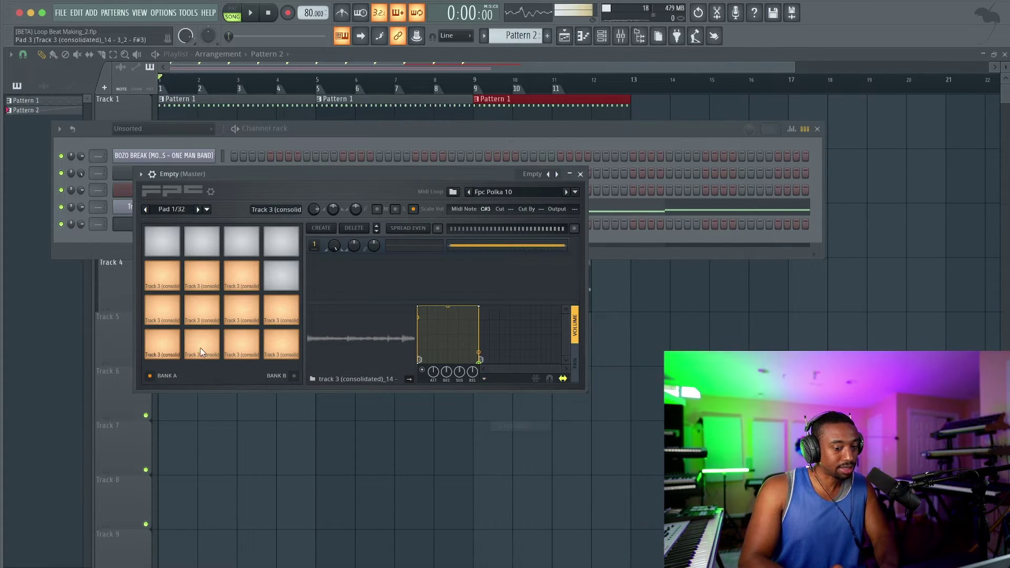
Paste the copied volume envelope state onto FPC pad 2 and start playing the arrangement.
{"action": "left_click", "coordinate": [202, 339]}
{"action": "left_click", "coordinate": [483, 378]}
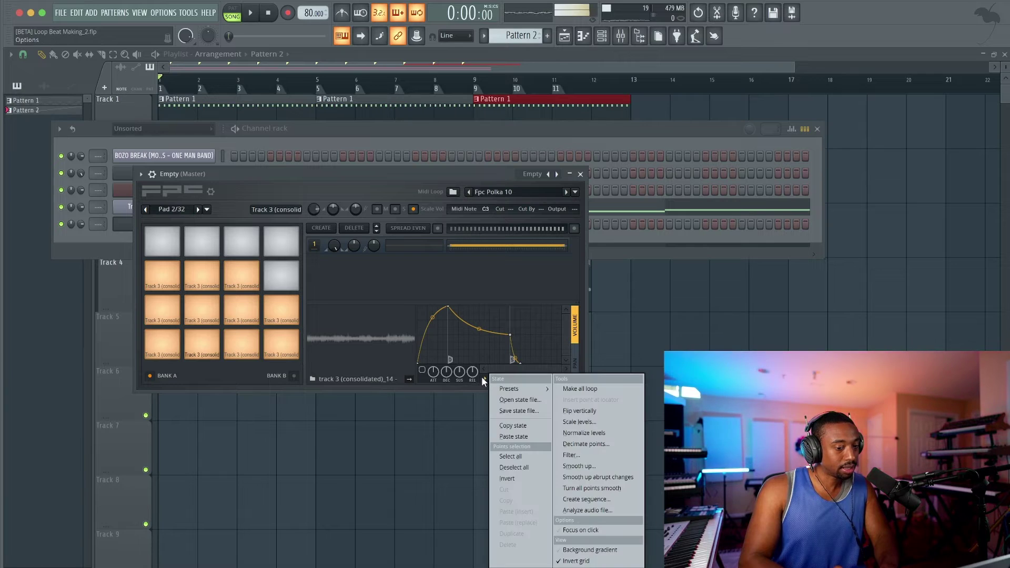
{"action": "left_click", "coordinate": [515, 437]}
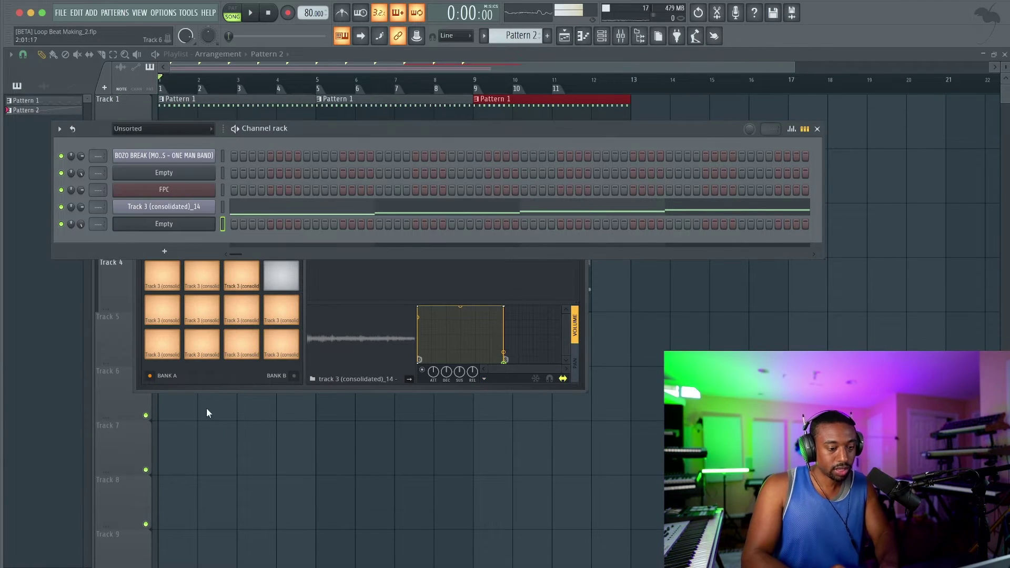
{"action": "left_click", "coordinate": [206, 409]}
{"action": "key", "text": "space"}
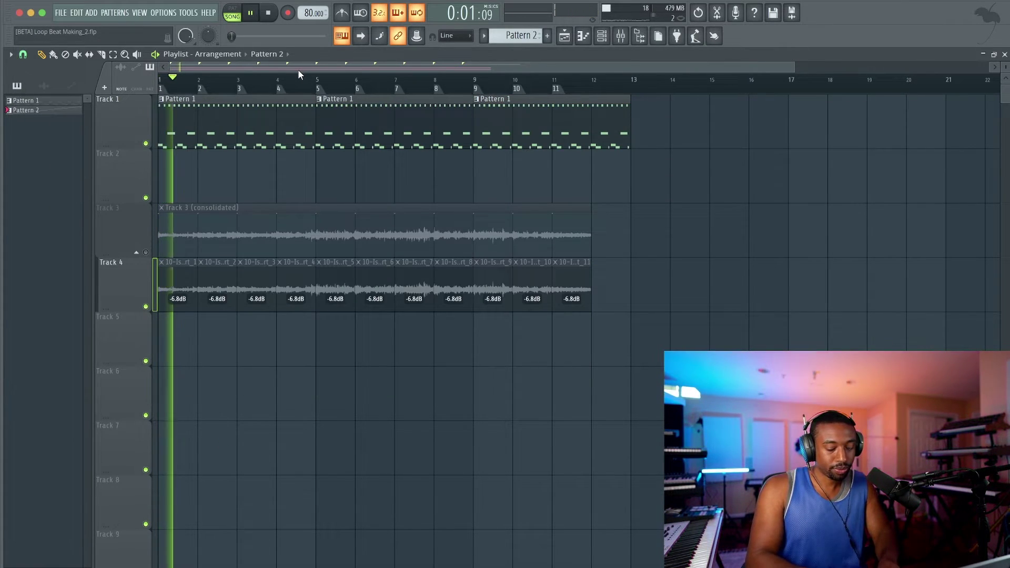
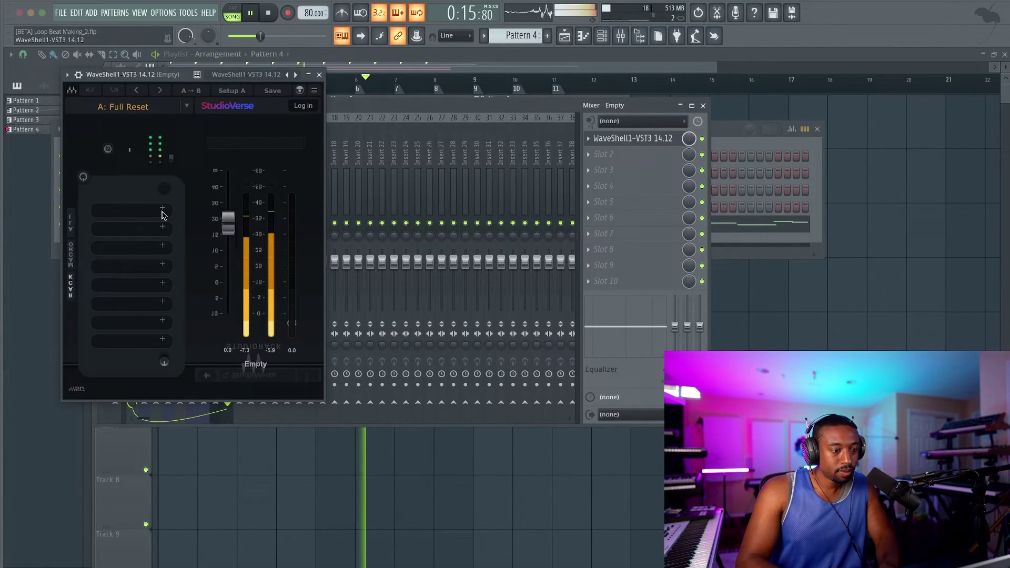
Insert NLS Buss into the first slot of the StudioVerse plugin rack and set its drive to about 9.5.
{"action": "left_click", "coordinate": [163, 211]}
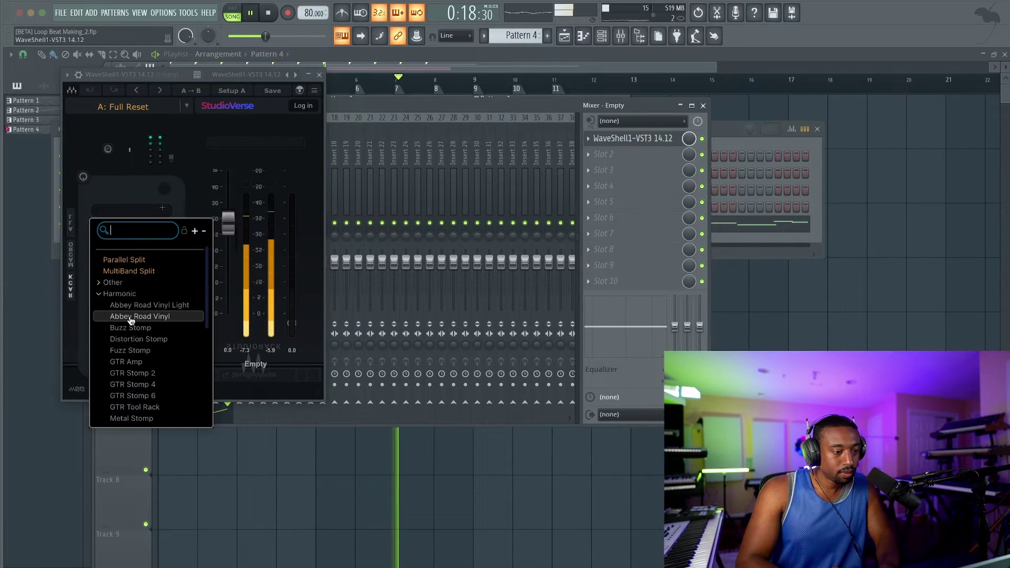
{"action": "scroll", "coordinate": [131, 320], "scroll_direction": "down", "scroll_amount": 3}
{"action": "left_click", "coordinate": [134, 327]}
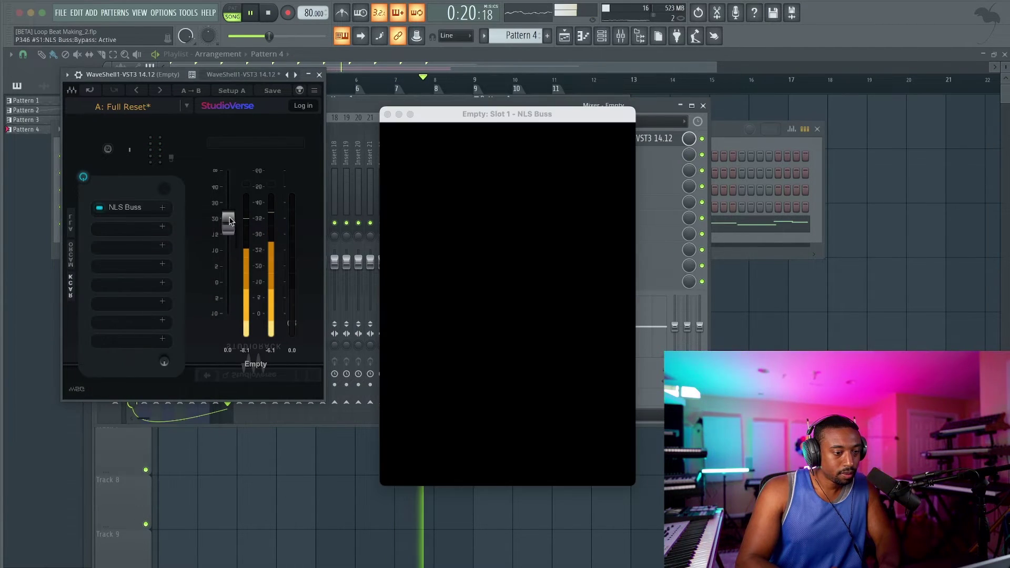
{"action": "left_click_drag", "start_coordinate": [457, 253], "coordinate": [456, 276]}
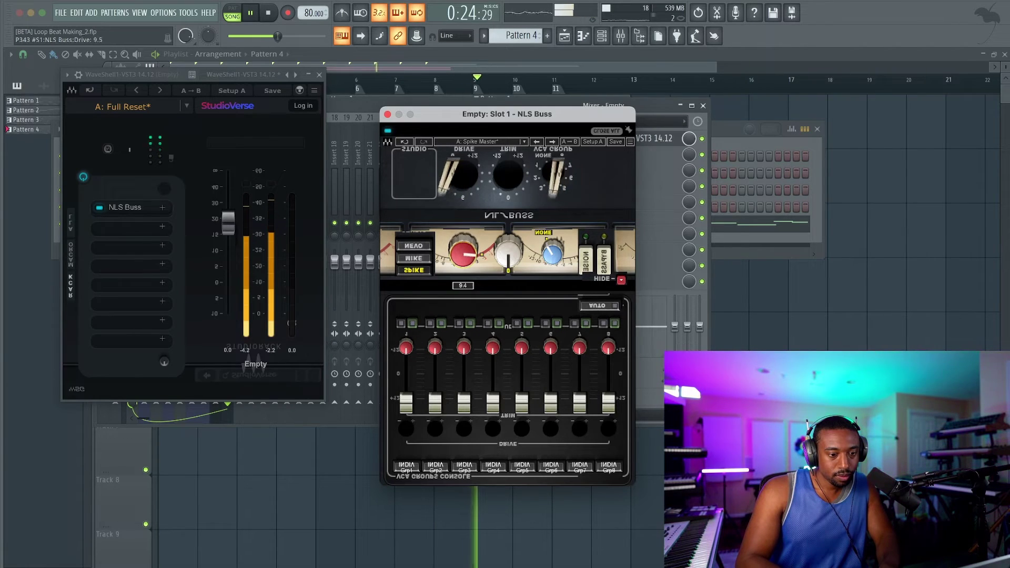
Compare the NLS Buss MIKE and SPIKE console models during playback and choose NEVO.
{"action": "left_click", "coordinate": [415, 256]}
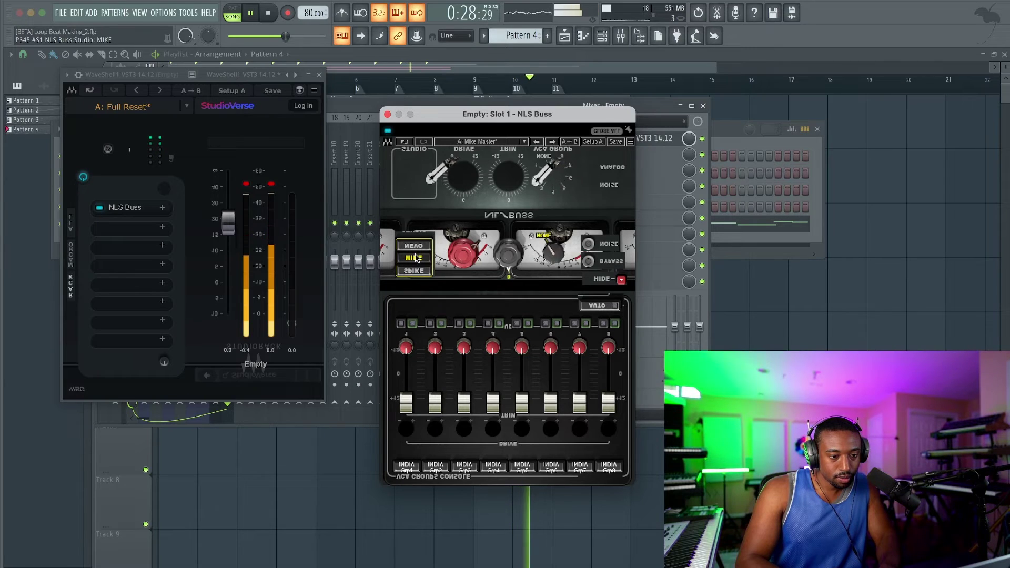
{"action": "left_click", "coordinate": [416, 258]}
{"action": "left_click", "coordinate": [414, 258]}
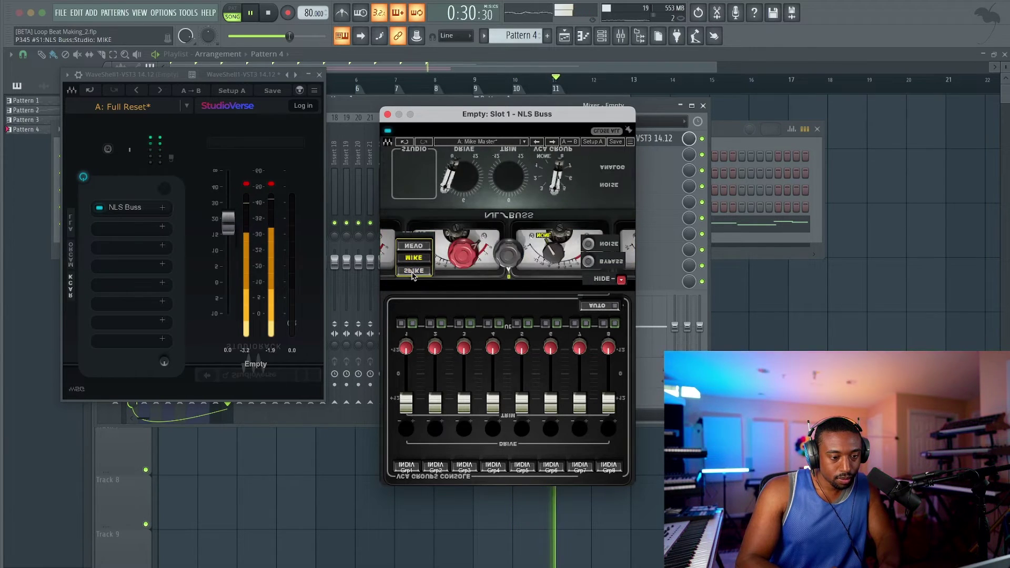
{"action": "left_click", "coordinate": [414, 270]}
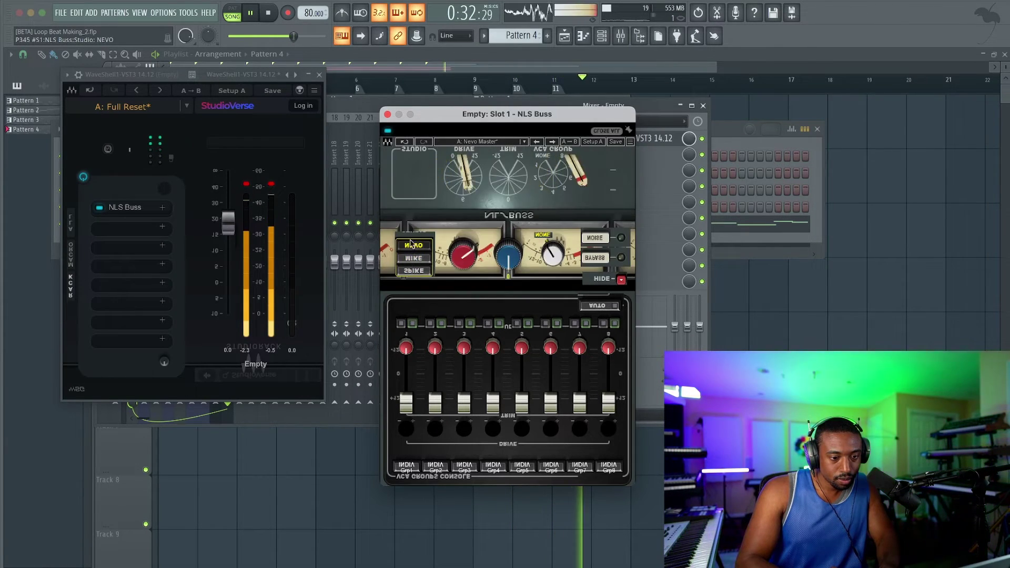
{"action": "left_click", "coordinate": [412, 244]}
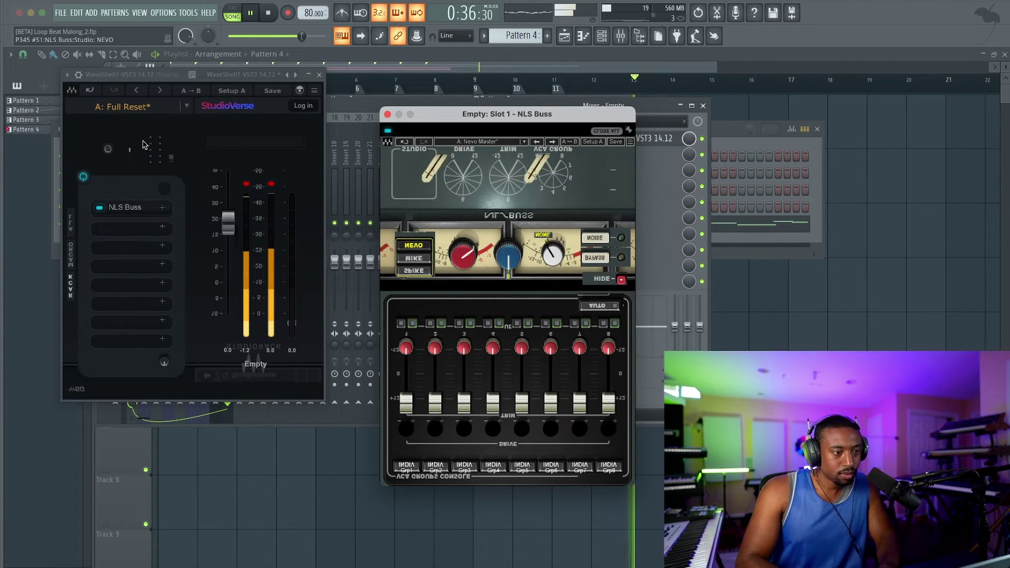
Set the gain knob below the plugin rack's slots to 3.1, and close the NLS Buss and rack windows.
{"action": "left_click", "coordinate": [164, 361]}
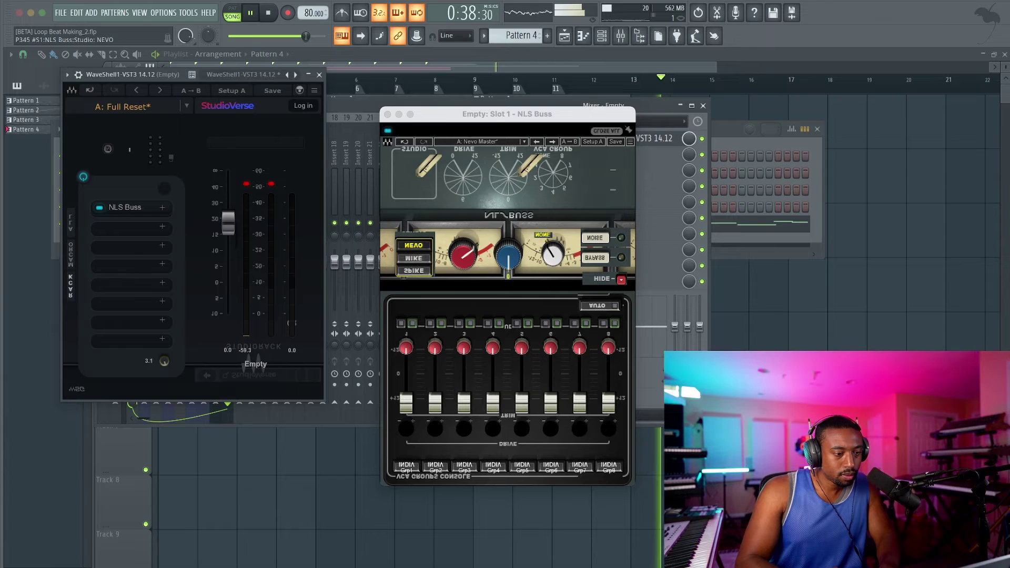
{"action": "left_click", "coordinate": [385, 115]}
{"action": "left_click", "coordinate": [319, 75]}
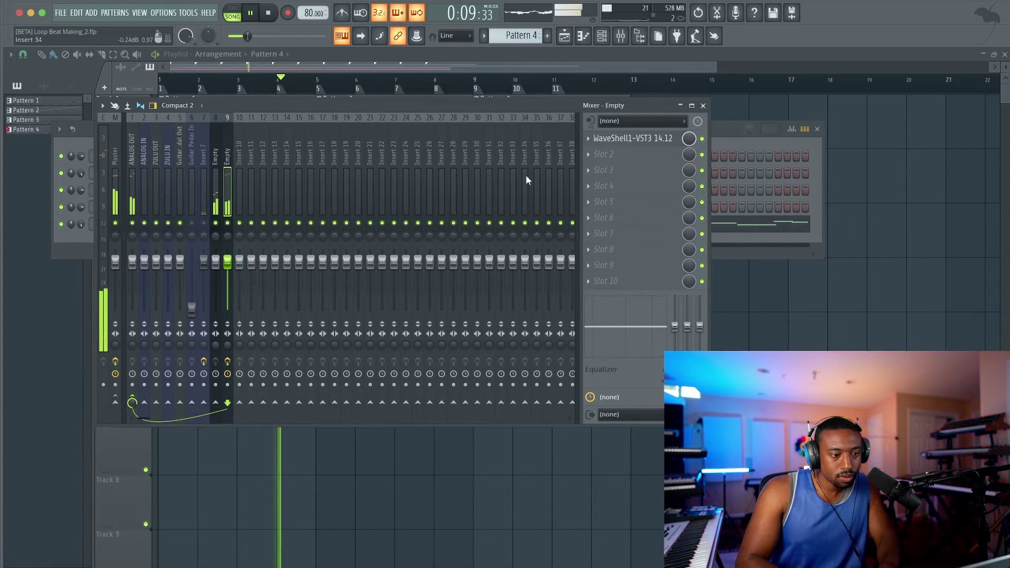
Add KClip3 to the insert 9 effects, set its soften to 100%, and link input and output at 10.9 dB and -10.9 dB.
{"action": "left_click", "coordinate": [592, 158]}
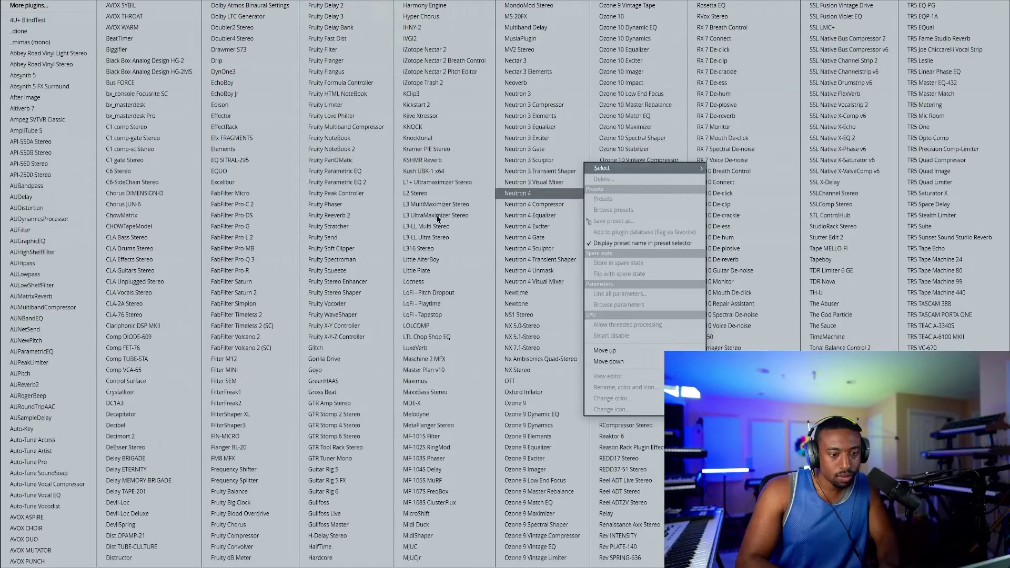
{"action": "left_click", "coordinate": [437, 94]}
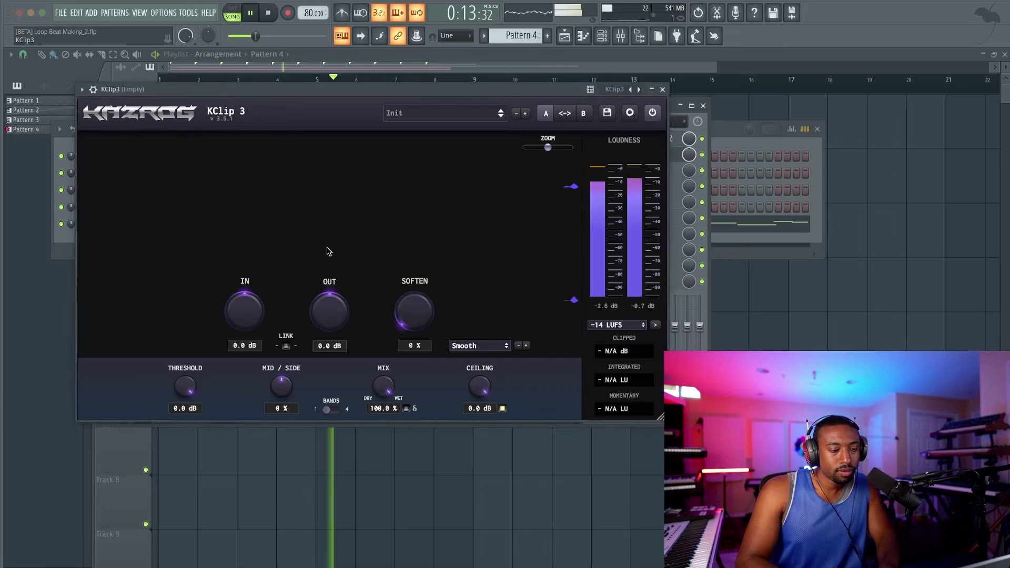
{"action": "left_click_drag", "start_coordinate": [417, 335], "coordinate": [418, 40]}
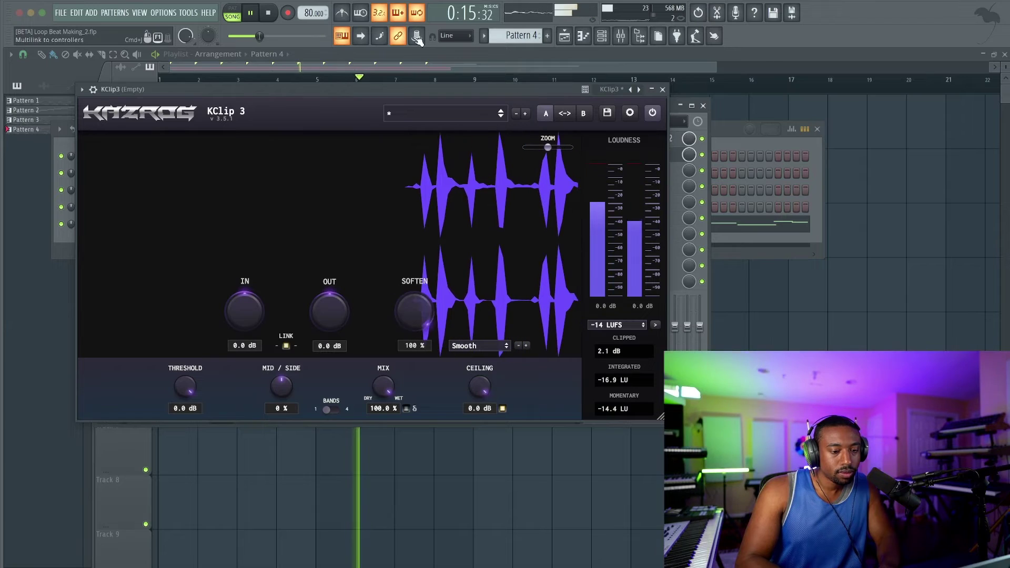
{"action": "left_click_drag", "start_coordinate": [243, 308], "coordinate": [237, 245]}
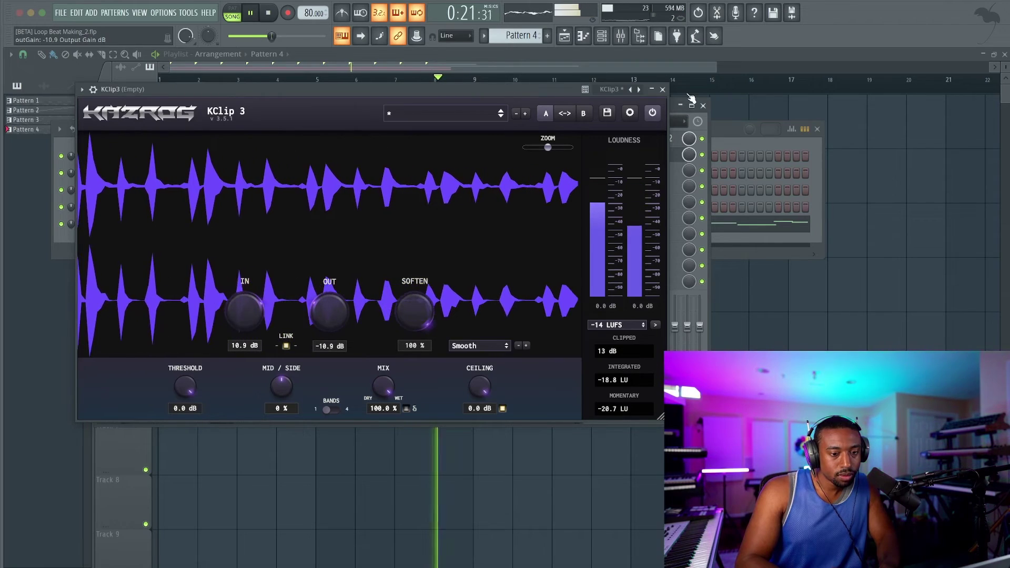
{"action": "left_click", "coordinate": [662, 90]}
Move KClip3 down to effect slot 3 and load FabFilter Pro-Q 3 into slot 2 of insert 9.
{"action": "scroll", "coordinate": [614, 153], "scroll_direction": "down", "scroll_amount": 1}
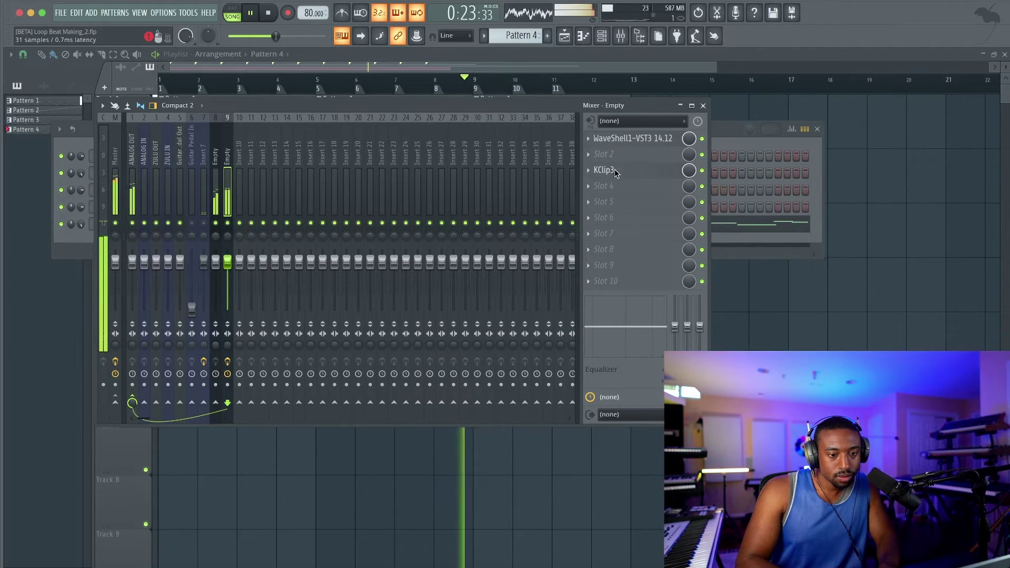
{"action": "left_click", "coordinate": [618, 154]}
{"action": "left_click", "coordinate": [280, 259]}
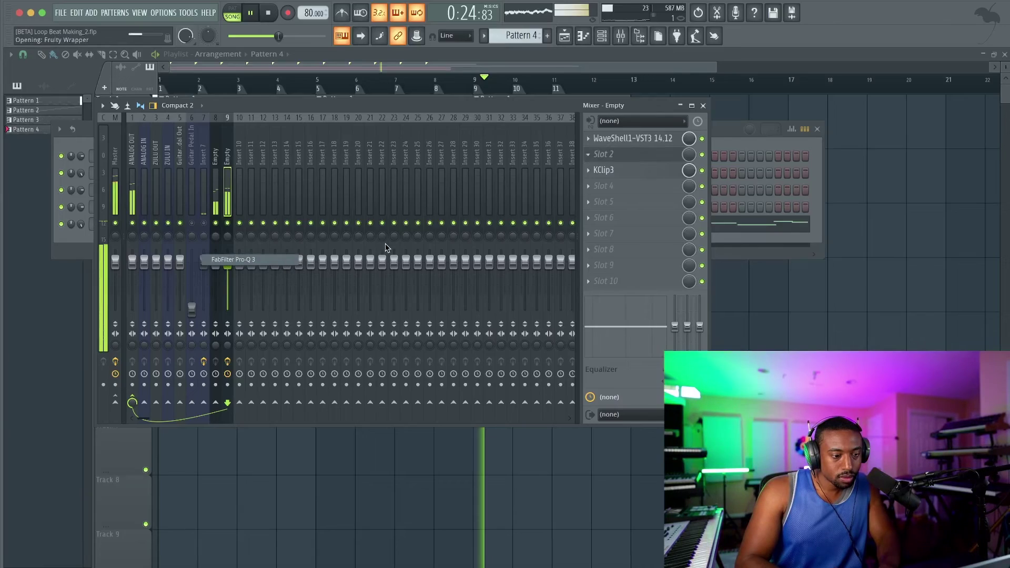
Shape the Pro-Q 3 curve with a -3 dB high shelf at about 1569 Hz and a bell boost of about 3.9 dB near 73 Hz.
{"action": "left_click", "coordinate": [451, 248]}
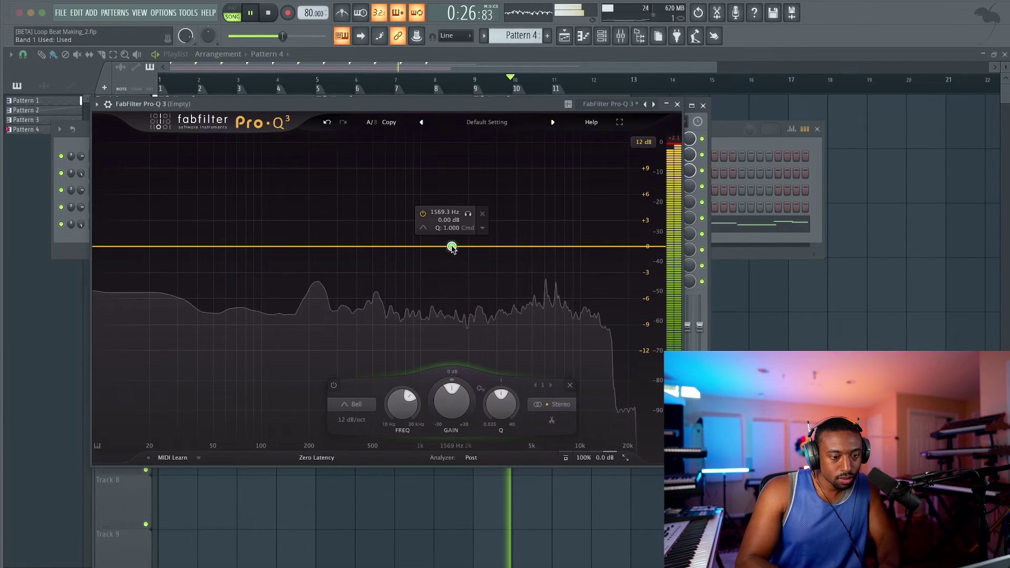
{"action": "left_click", "coordinate": [425, 228]}
{"action": "left_click", "coordinate": [465, 240]}
{"action": "left_click_drag", "start_coordinate": [466, 419], "coordinate": [466, 435]}
{"action": "left_click_drag", "start_coordinate": [267, 247], "coordinate": [239, 212]}
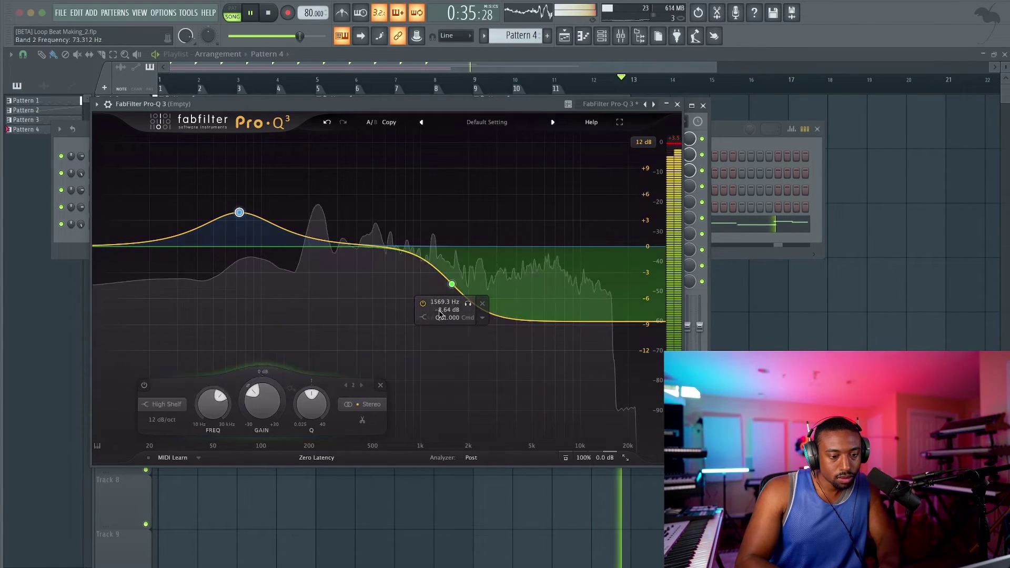
{"action": "double_click", "coordinate": [444, 311]}
{"action": "type", "text": "-3"}
{"action": "key", "text": "Return"}
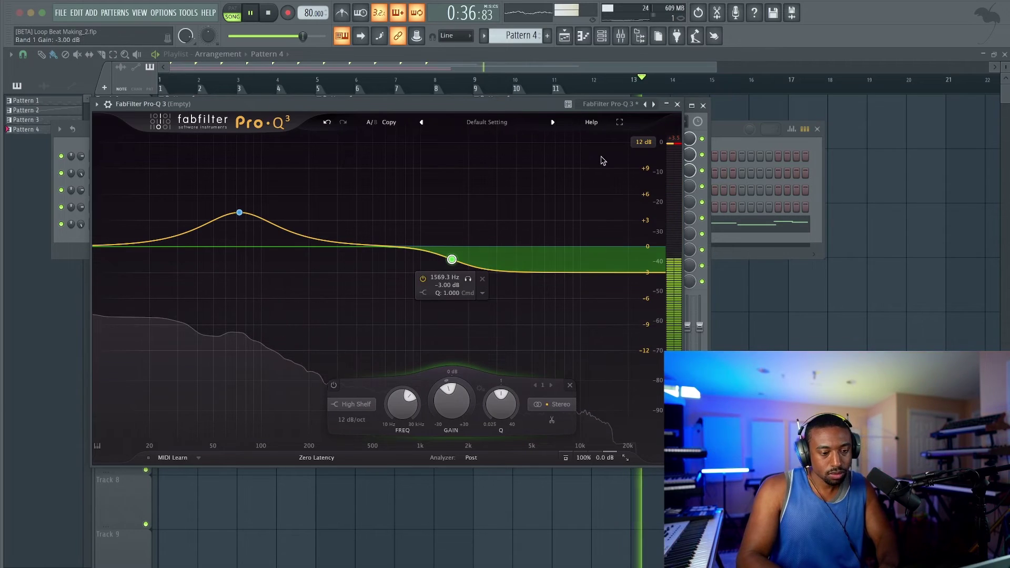
{"action": "left_click", "coordinate": [678, 104]}
{"action": "left_click", "coordinate": [828, 317]}
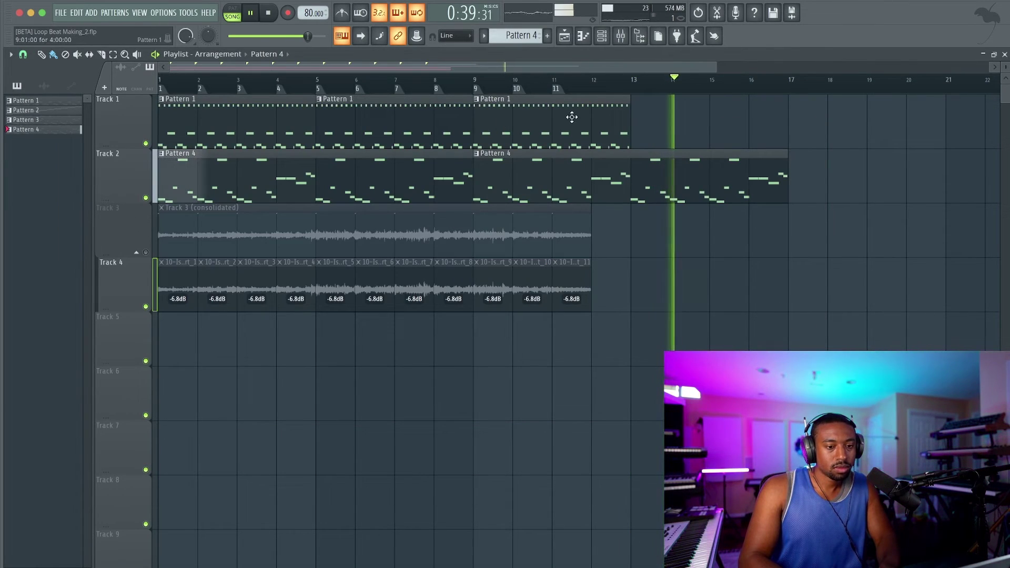
Extend the drums with another Pattern 1 clip at bar 13 and trim its start back to about three quarters through bar 14.
{"action": "mouse_move", "coordinate": [626, 110]}
{"action": "left_mouse_down"}
{"action": "mouse_move", "coordinate": [500, 105]}
{"action": "mouse_move", "coordinate": [670, 103]}
{"action": "left_mouse_up"}
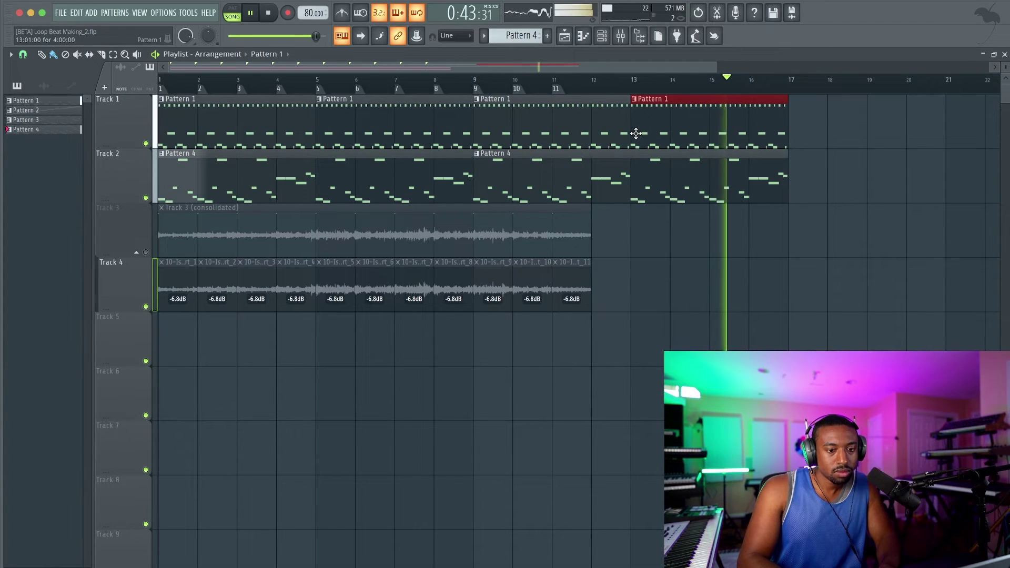
{"action": "left_click_drag", "start_coordinate": [636, 133], "coordinate": [710, 134]}
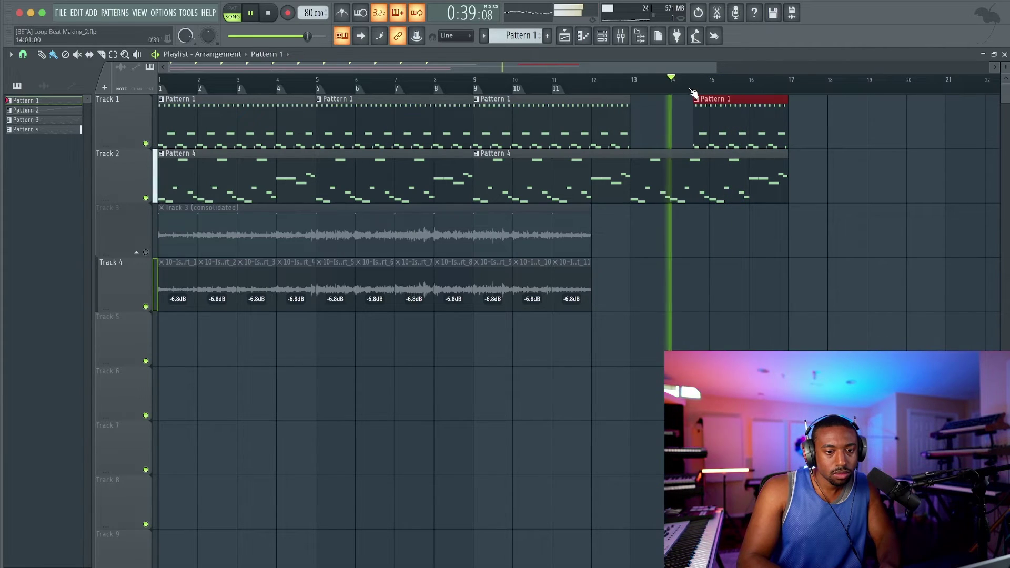
{"action": "scroll", "coordinate": [700, 122], "scroll_direction": "up", "scroll_amount": 5}
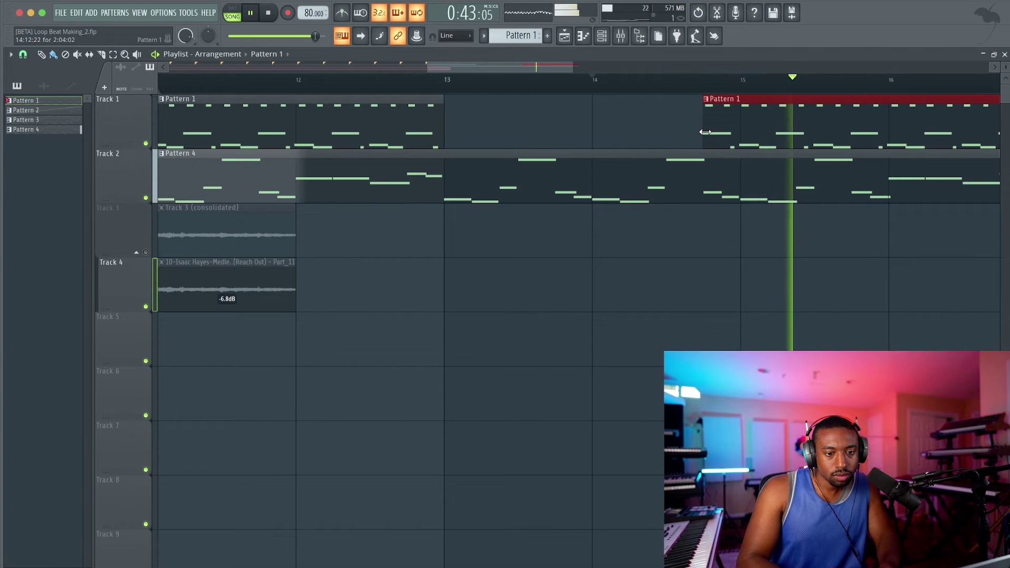
{"action": "scroll", "coordinate": [690, 134], "scroll_direction": "down", "scroll_amount": 6}
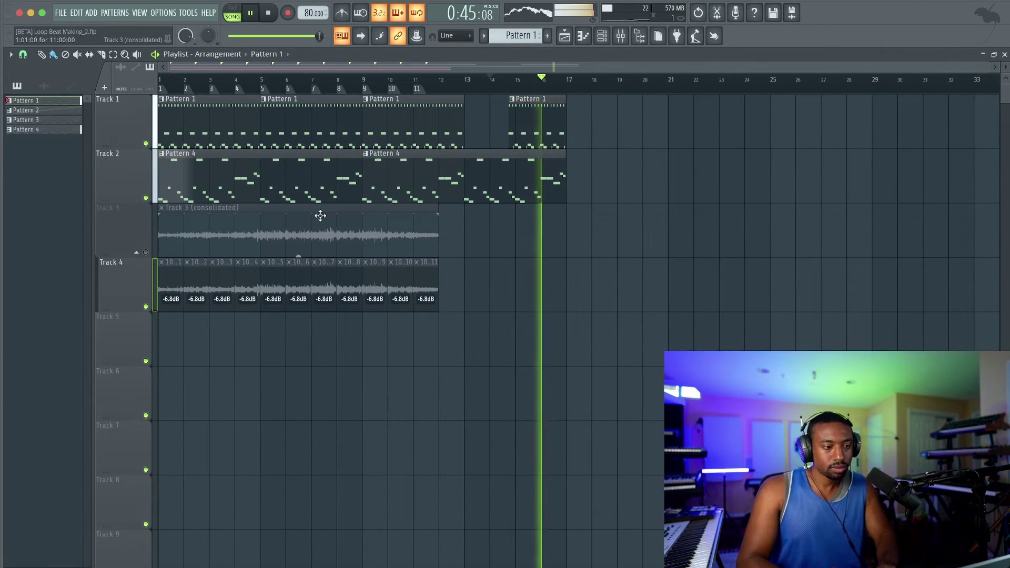
Examine the mixer levels during playback and the chopped-sample notes of Pattern 4 in the piano roll.
{"action": "left_click", "coordinate": [621, 38]}
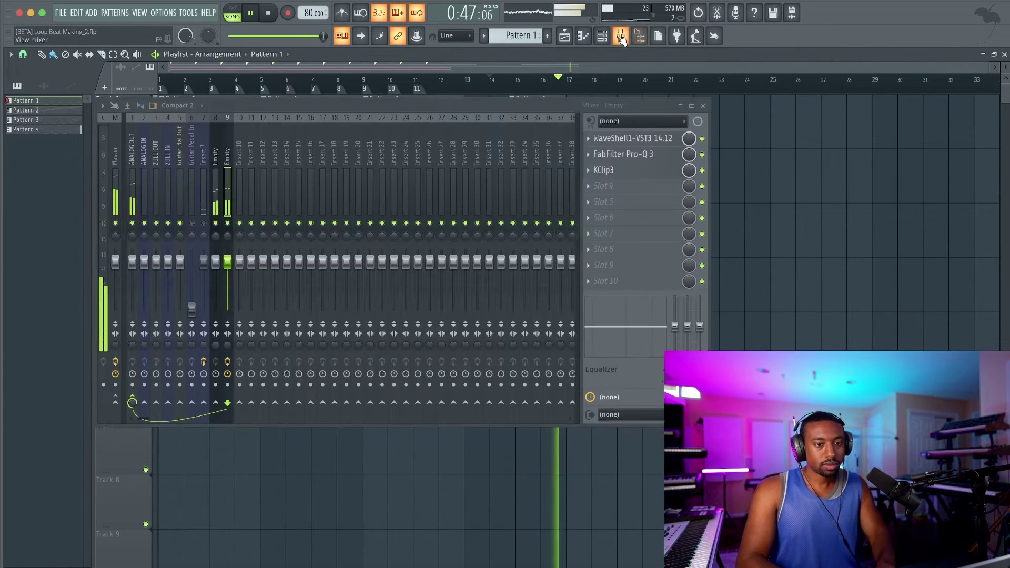
{"action": "left_click", "coordinate": [205, 224]}
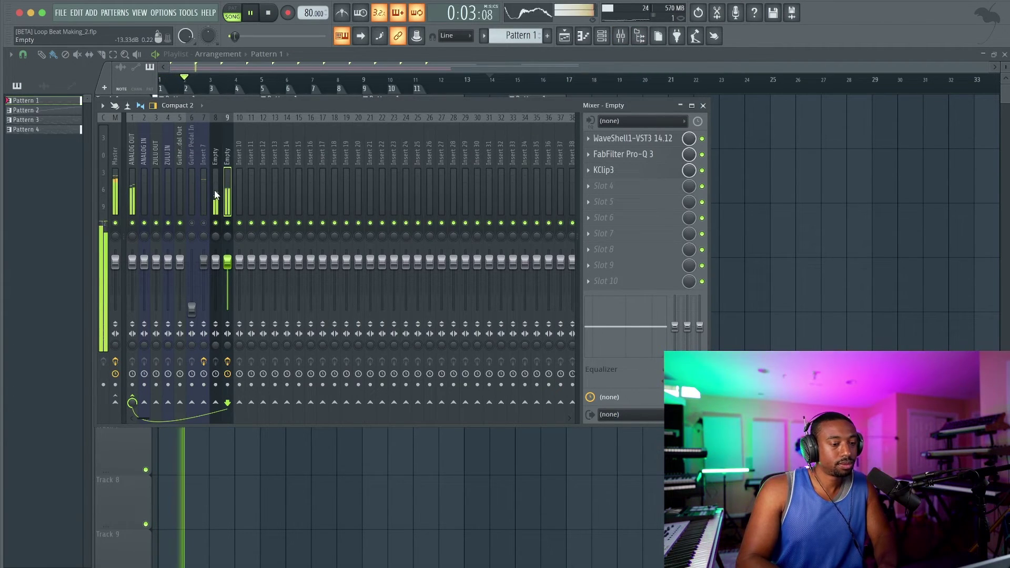
{"action": "key", "text": "F9"}
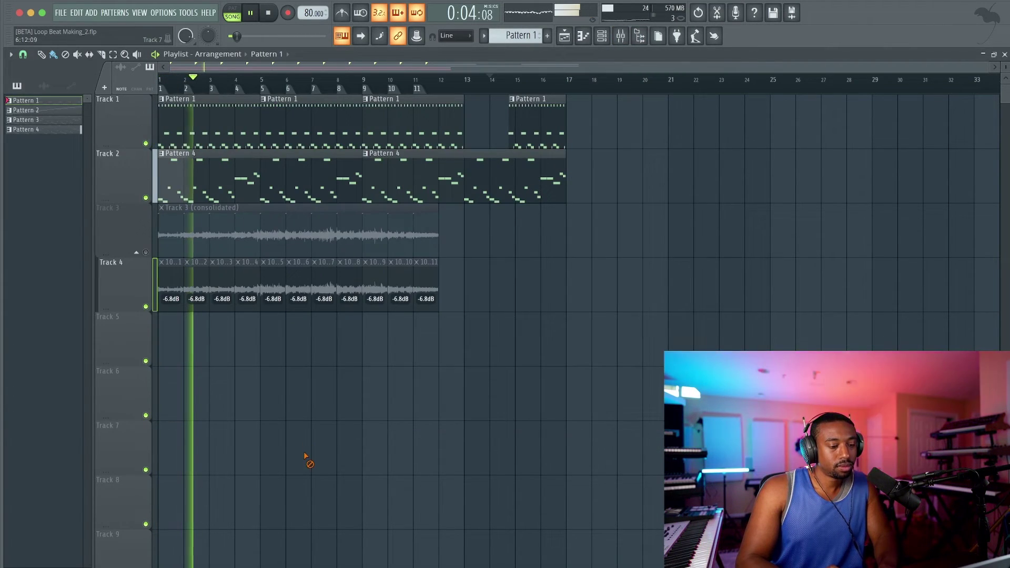
{"action": "double_click", "coordinate": [221, 176]}
{"action": "scroll", "coordinate": [197, 179], "scroll_direction": "down", "scroll_amount": 4}
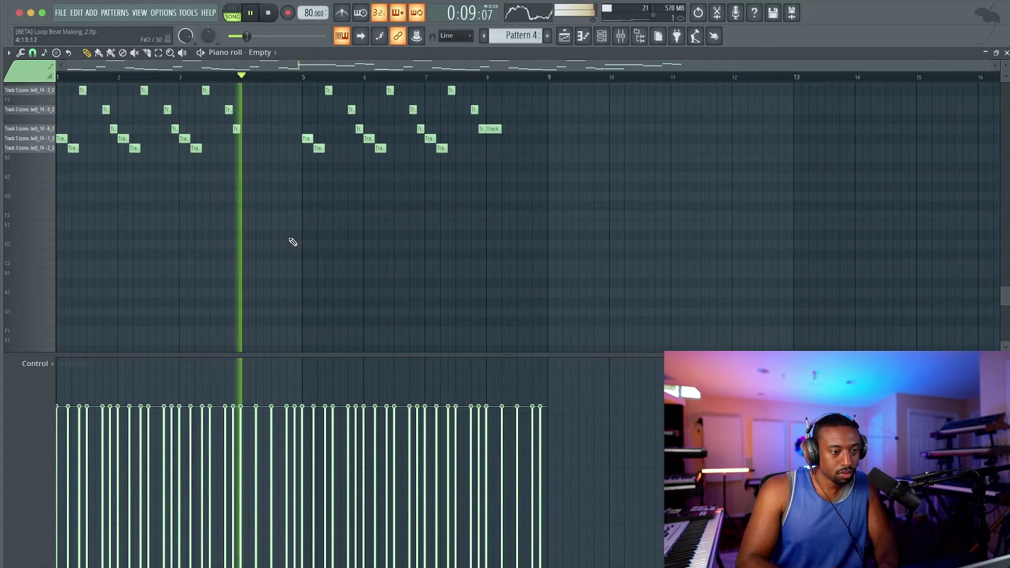
{"action": "scroll", "coordinate": [292, 240], "scroll_direction": "up", "scroll_amount": 3}
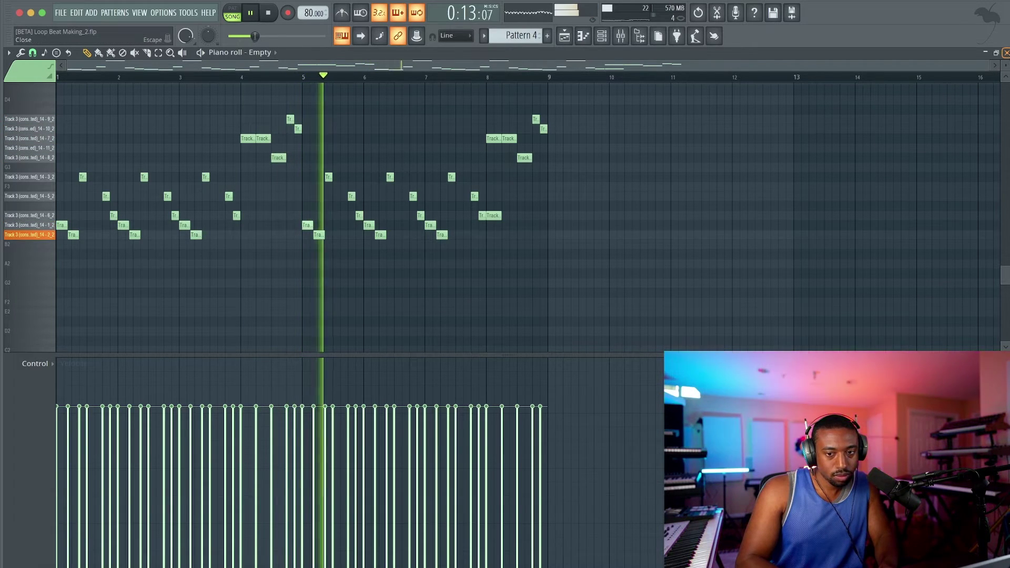
{"action": "left_click", "coordinate": [1006, 53]}
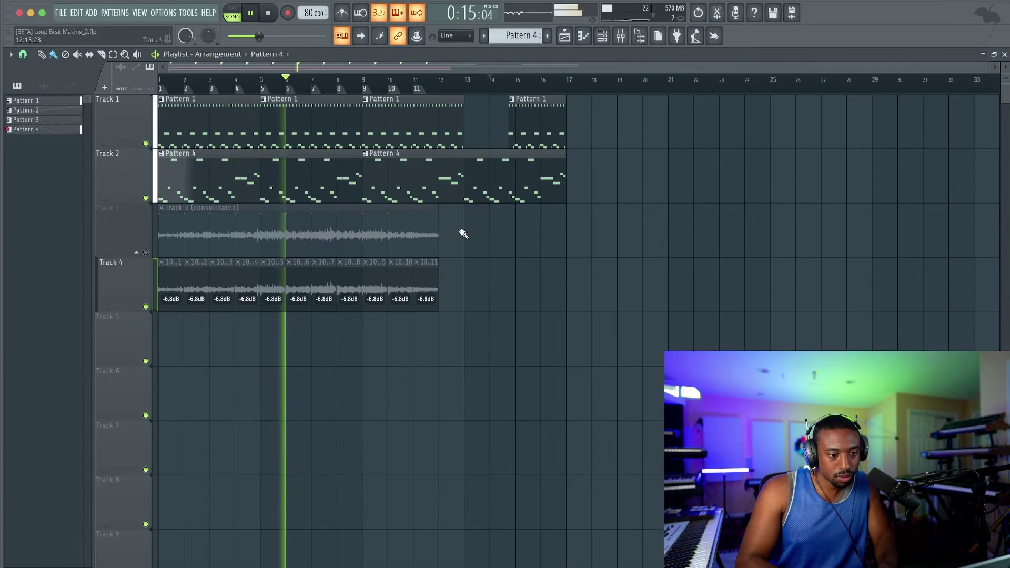
Nudge the time shift of the FPC drum channel routed to mixer track 9 slightly upward.
{"action": "left_click", "coordinate": [602, 37]}
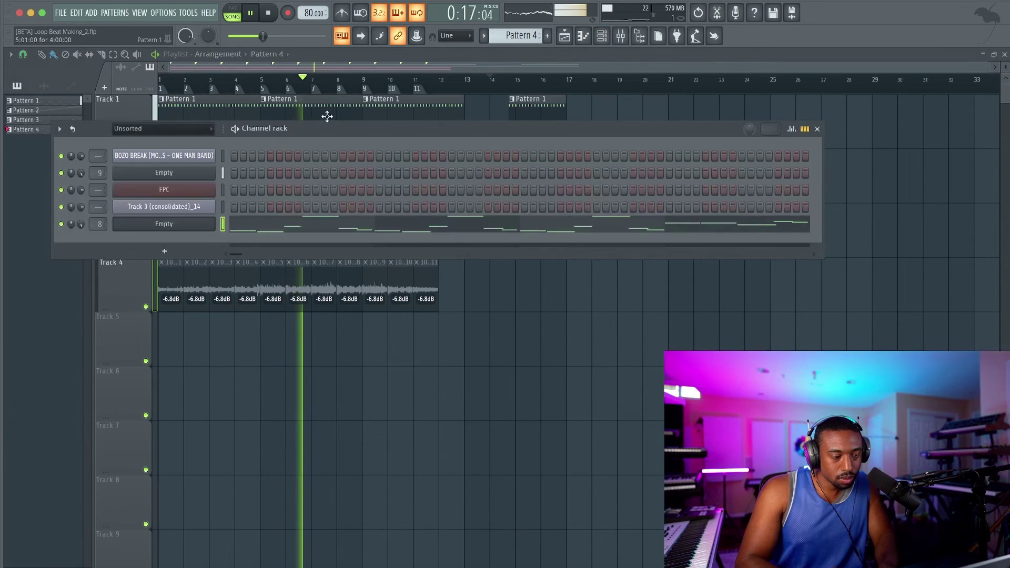
{"action": "left_click", "coordinate": [196, 176]}
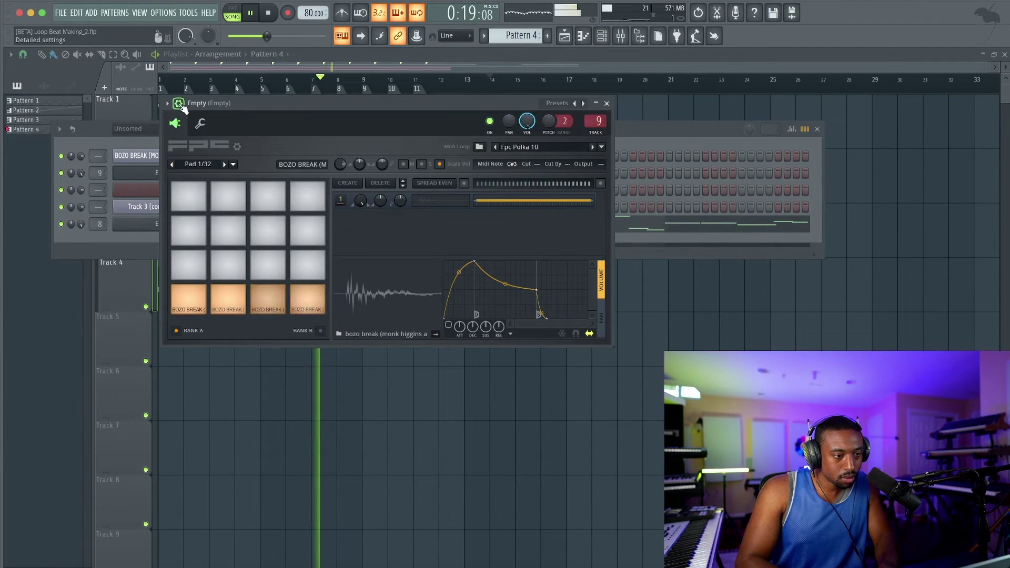
{"action": "left_click", "coordinate": [212, 125]}
{"action": "scroll", "coordinate": [379, 165], "scroll_direction": "up", "scroll_amount": 2}
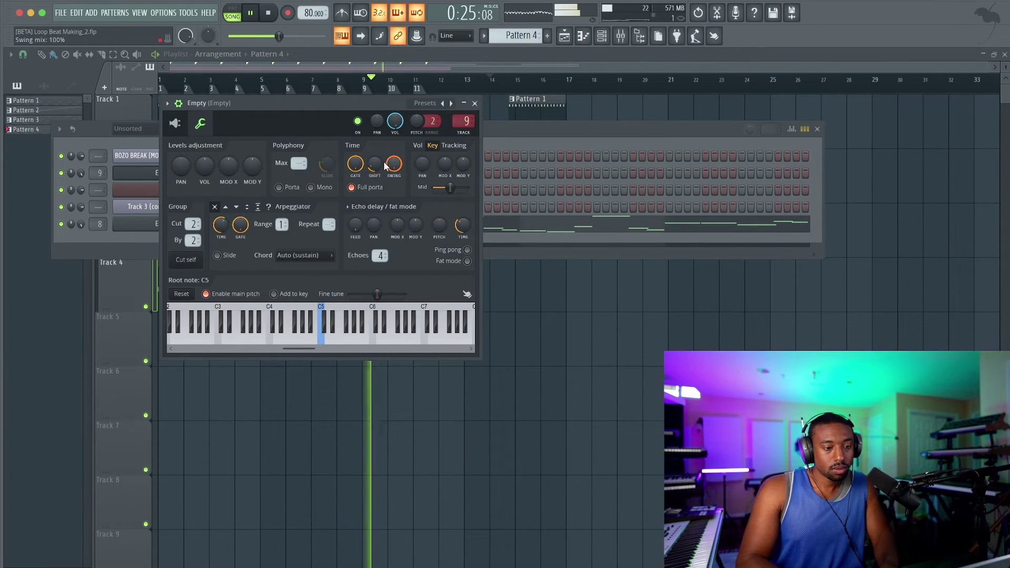
{"action": "left_click", "coordinate": [475, 103]}
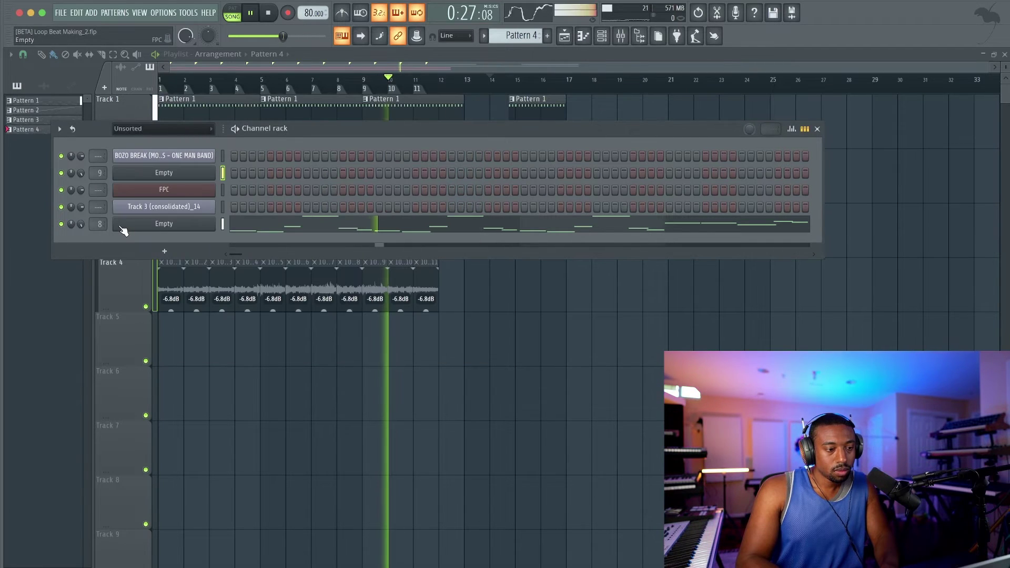
Raise the time shift of the sample channel routed to mixer track 8 slightly, and save the project.
{"action": "left_click", "coordinate": [124, 226]}
{"action": "left_click", "coordinate": [176, 194]}
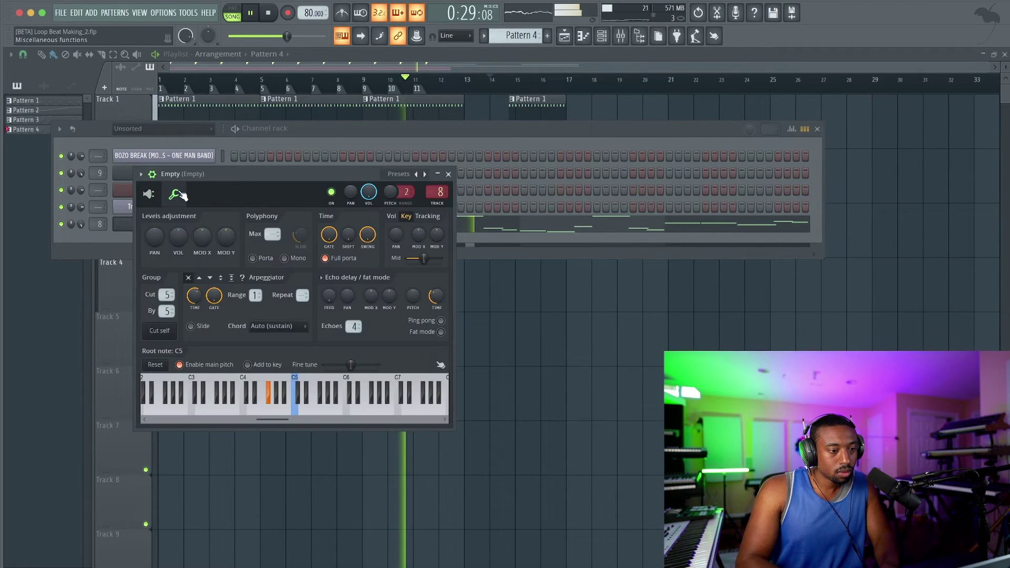
{"action": "scroll", "coordinate": [353, 239], "scroll_direction": "up", "scroll_amount": 2}
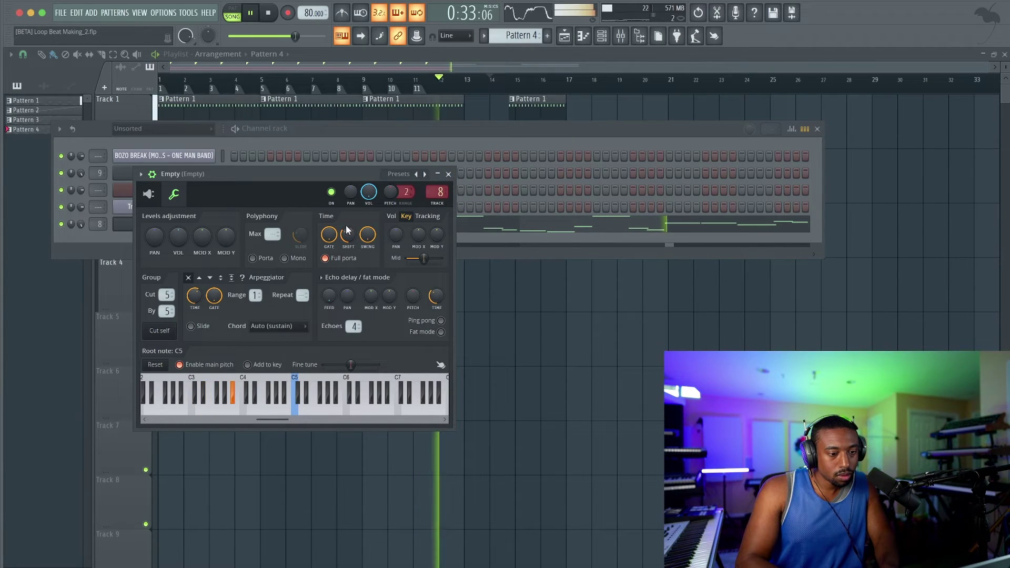
{"action": "right_click", "coordinate": [589, 328]}
{"action": "key", "text": "super+s"}
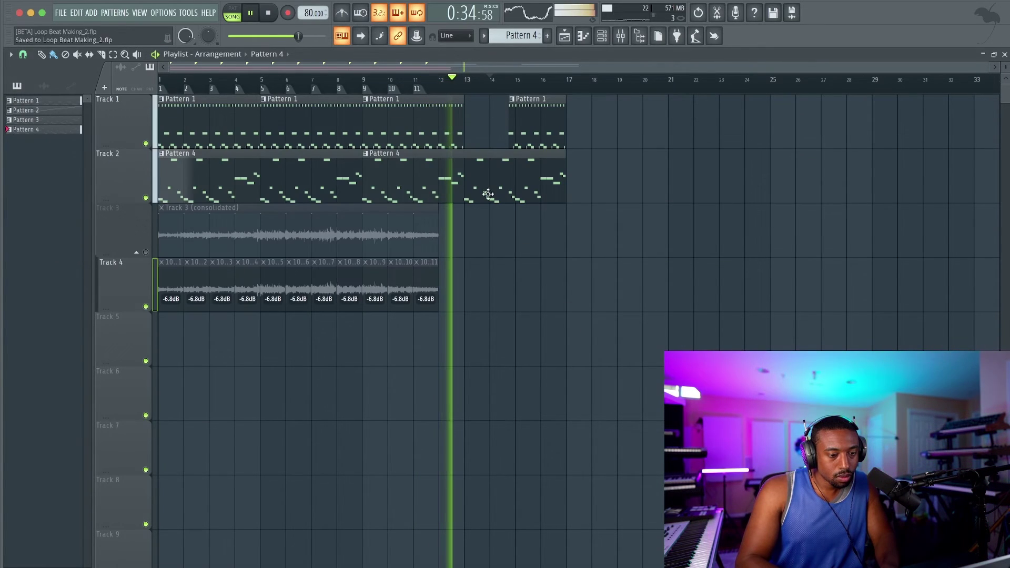
Set the fine time shift of the sample channel on mixer track 8 to 0:02.
{"action": "left_click", "coordinate": [602, 38]}
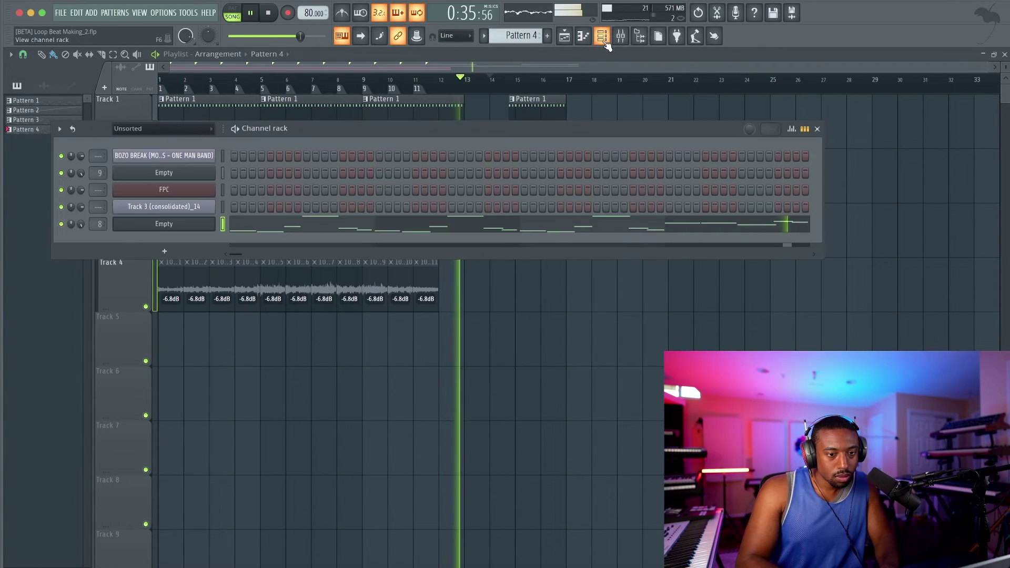
{"action": "left_click", "coordinate": [185, 229]}
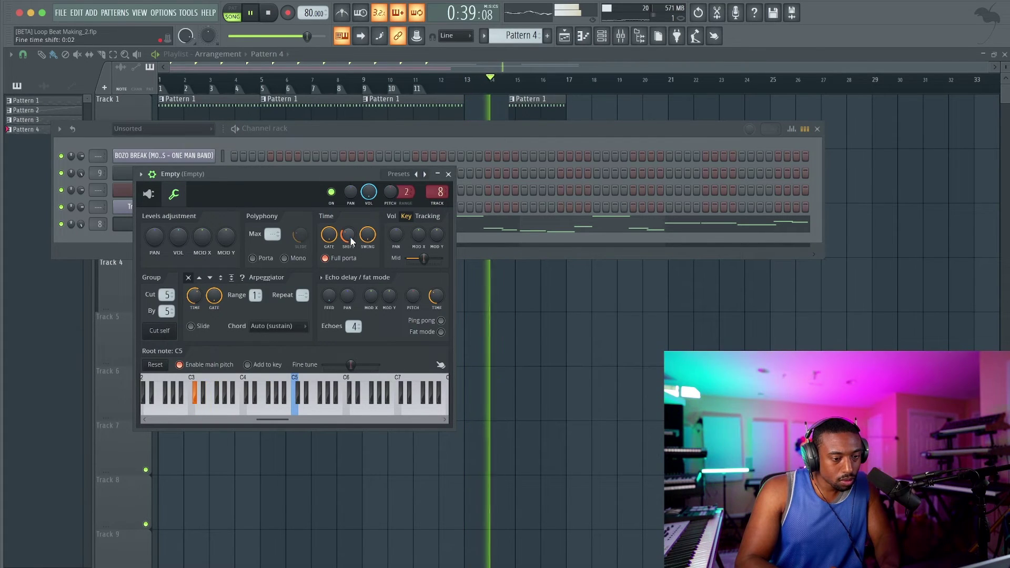
{"action": "left_click", "coordinate": [537, 370]}
Narrow the 73 Hz bell in insert 9's Pro-Q 3 to a Q of about 2.2 and raise its gain to nearly 6 dB.
{"action": "left_click", "coordinate": [622, 37]}
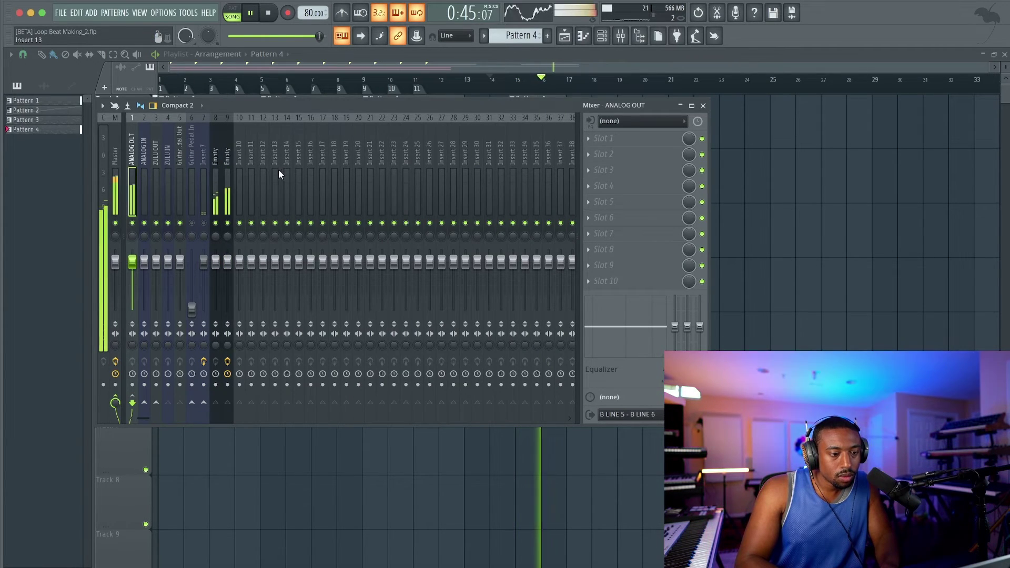
{"action": "left_click", "coordinate": [626, 154]}
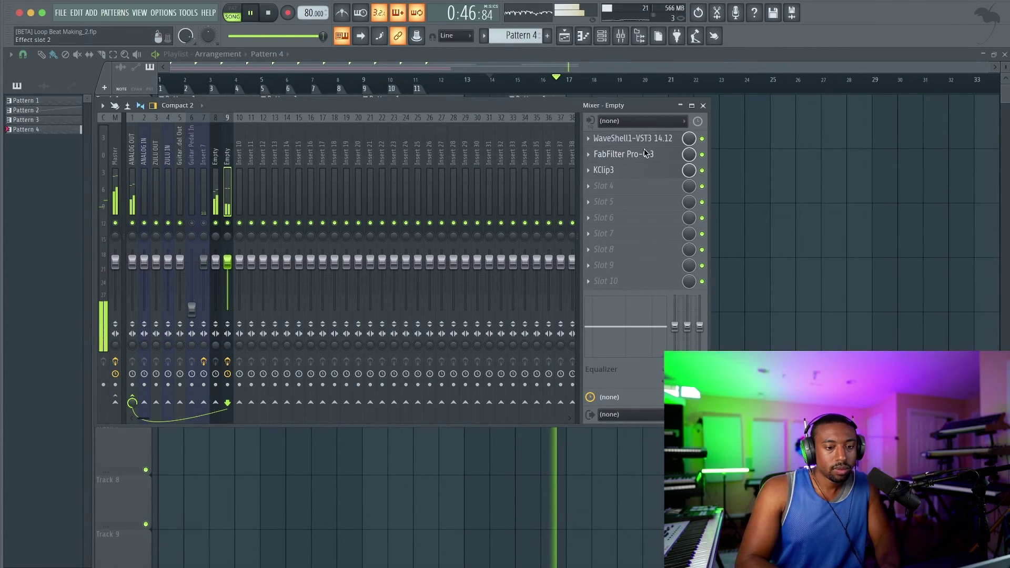
{"action": "scroll", "coordinate": [240, 214], "scroll_direction": "up", "scroll_amount": 5}
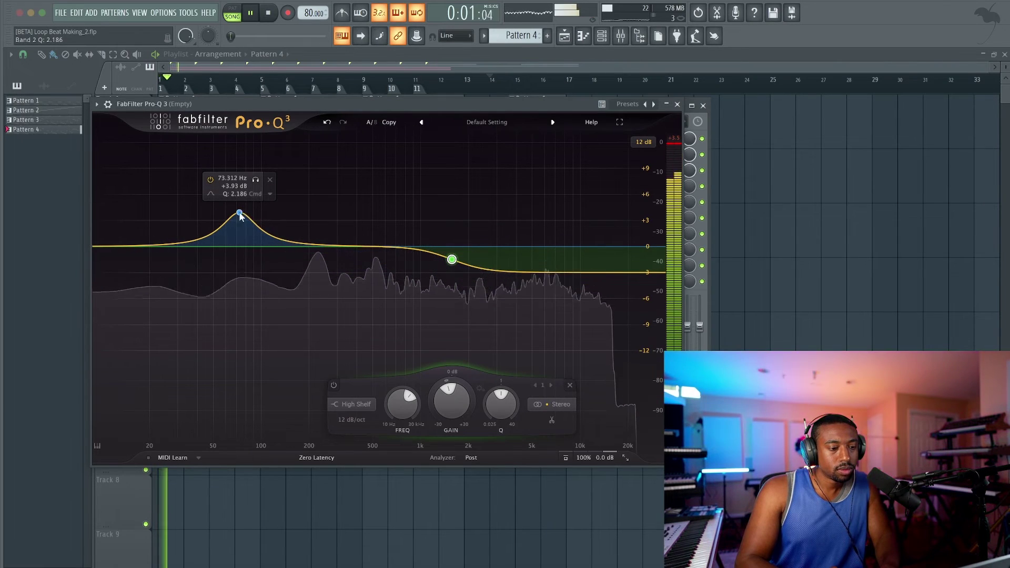
{"action": "mouse_move", "coordinate": [240, 213]}
{"action": "left_mouse_down"}
{"action": "mouse_move", "coordinate": [238, 163]}
{"action": "mouse_move", "coordinate": [238, 196]}
{"action": "left_mouse_up"}
{"action": "left_click", "coordinate": [677, 105]}
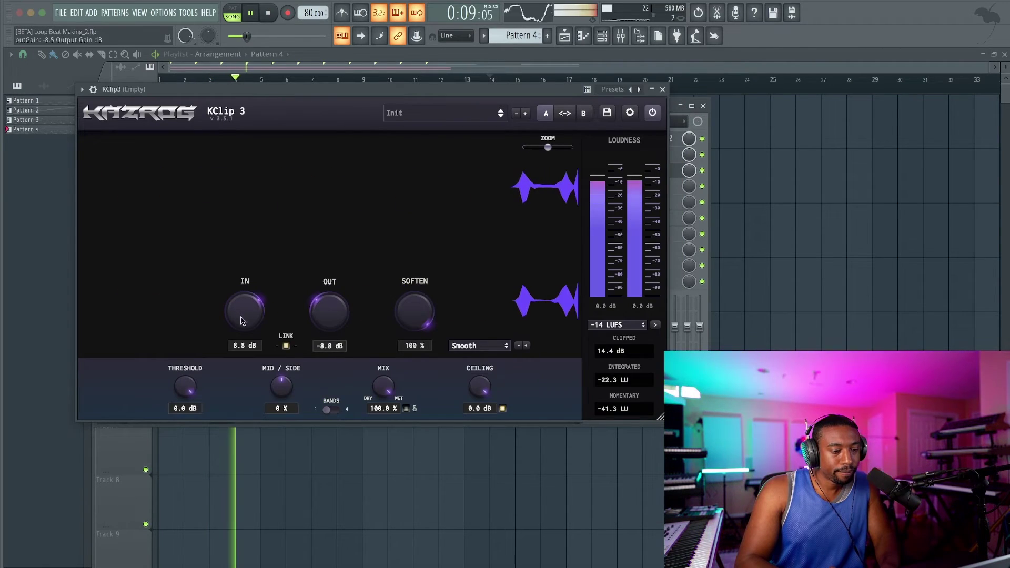
Set KClip3's linked gains to 6.9 dB input and -6.9 dB output, and close the plugin.
{"action": "left_click_drag", "start_coordinate": [242, 321], "coordinate": [249, 354]}
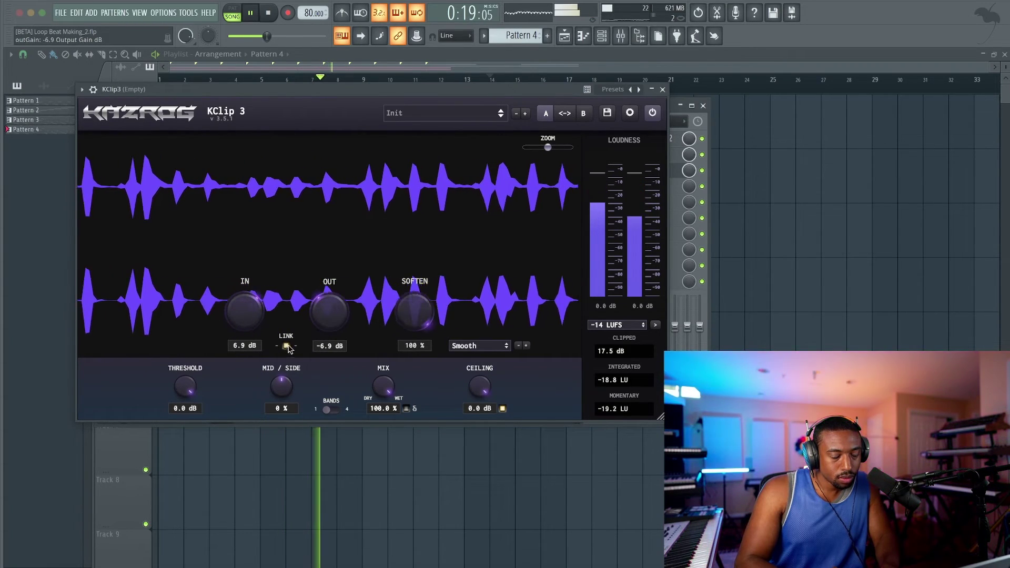
{"action": "left_click", "coordinate": [663, 90]}
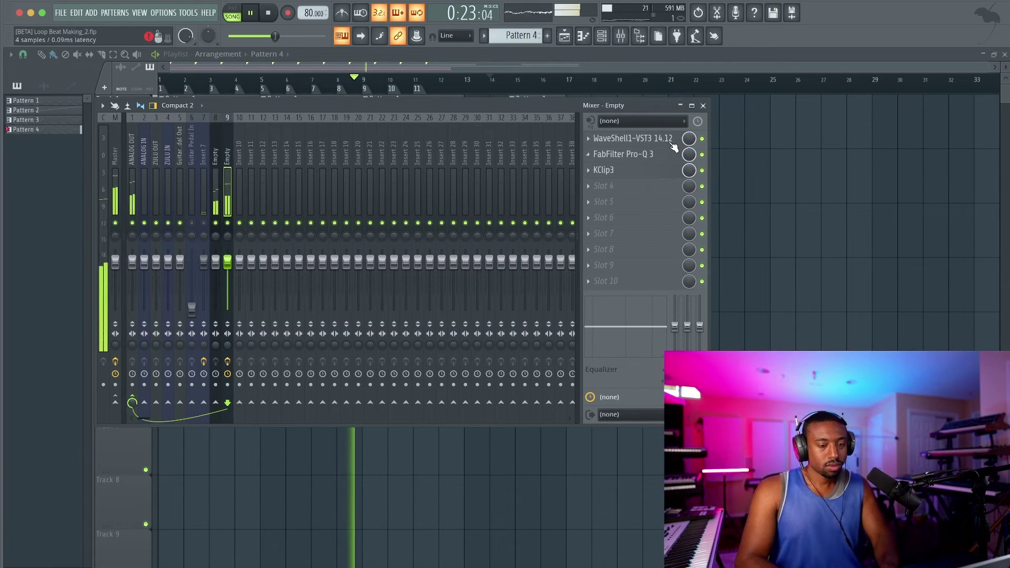
Delete the row of short repeated Bozo Break notes above the other drum hits across all four bars of Pattern 1.
{"action": "right_click", "coordinate": [738, 177]}
{"action": "double_click", "coordinate": [353, 127]}
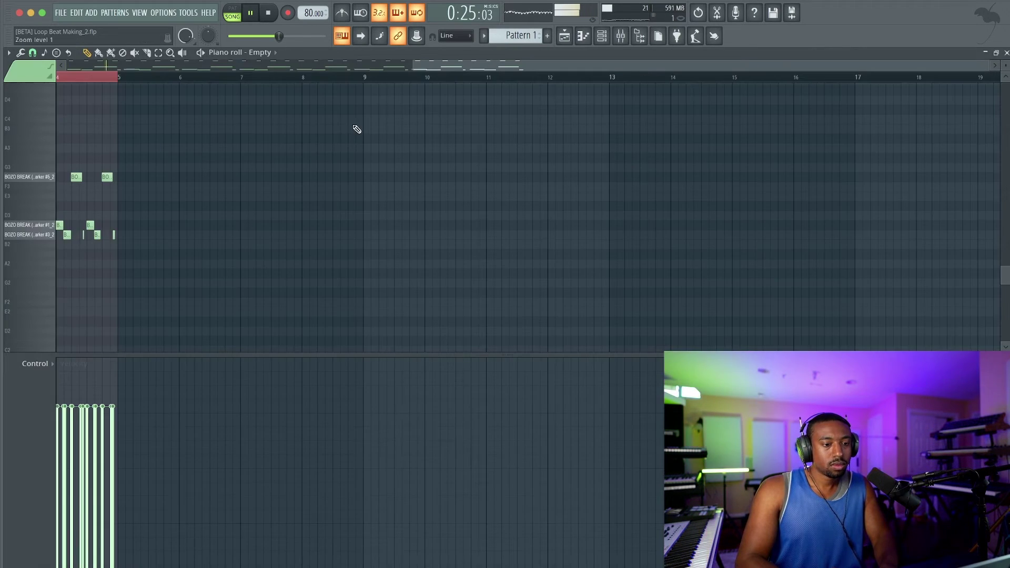
{"action": "scroll", "coordinate": [336, 132], "scroll_direction": "left", "scroll_amount": 4}
{"action": "left_click_drag", "start_coordinate": [350, 219], "coordinate": [22, 172]}
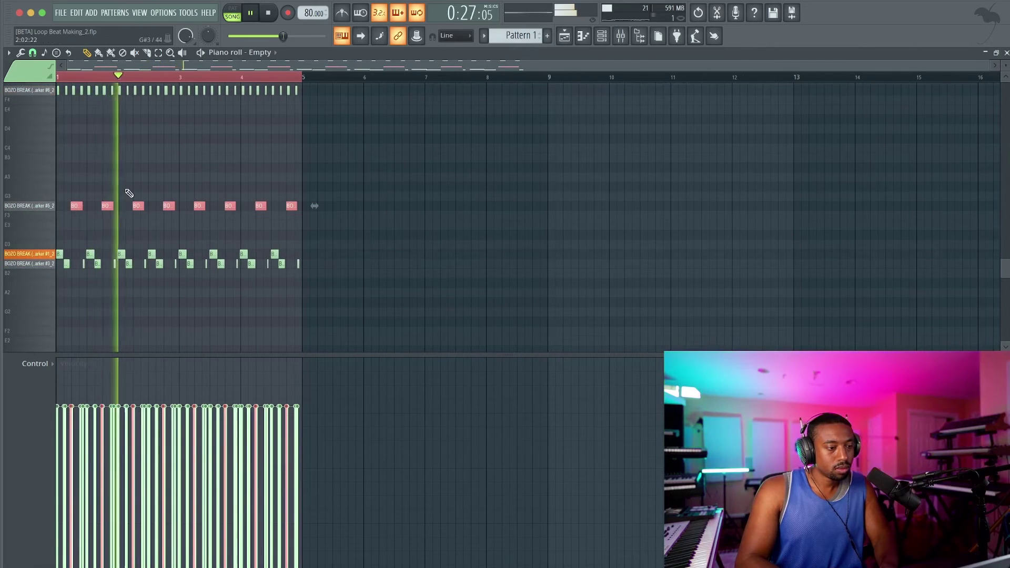
{"action": "scroll", "coordinate": [128, 194], "scroll_direction": "up", "scroll_amount": 1}
{"action": "left_click_drag", "start_coordinate": [353, 131], "coordinate": [37, 101]}
{"action": "key", "text": "Delete"}
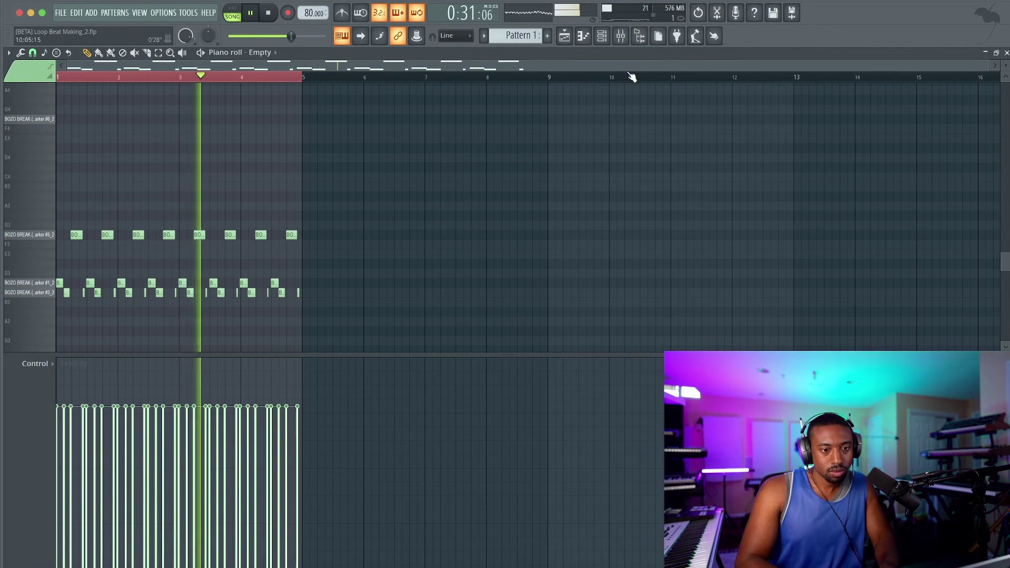
Set the Mod X level offset of the Bozo Break drum channel on mixer track 9 to -54% and close its window.
{"action": "left_click", "coordinate": [564, 36]}
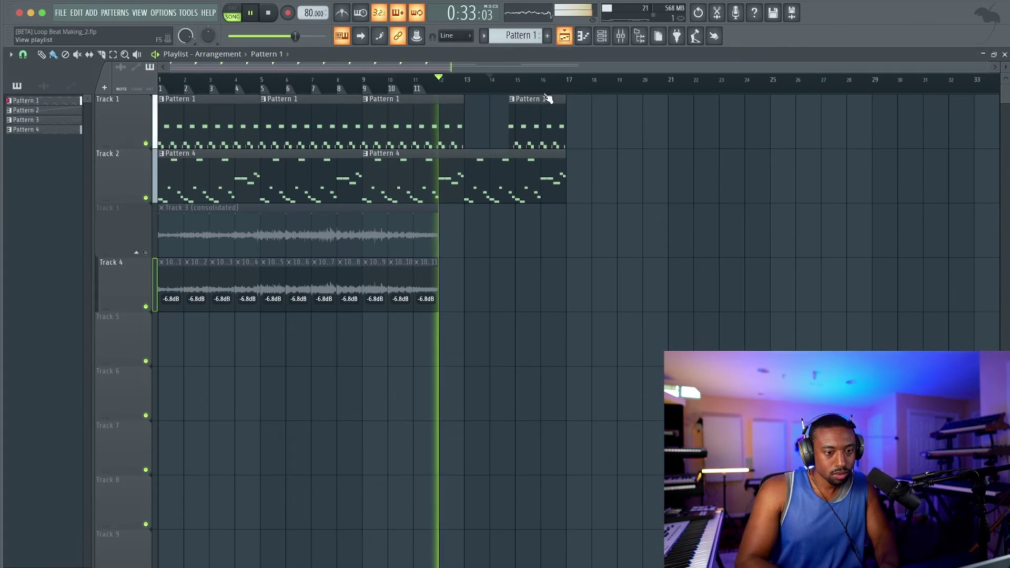
{"action": "left_click", "coordinate": [606, 37]}
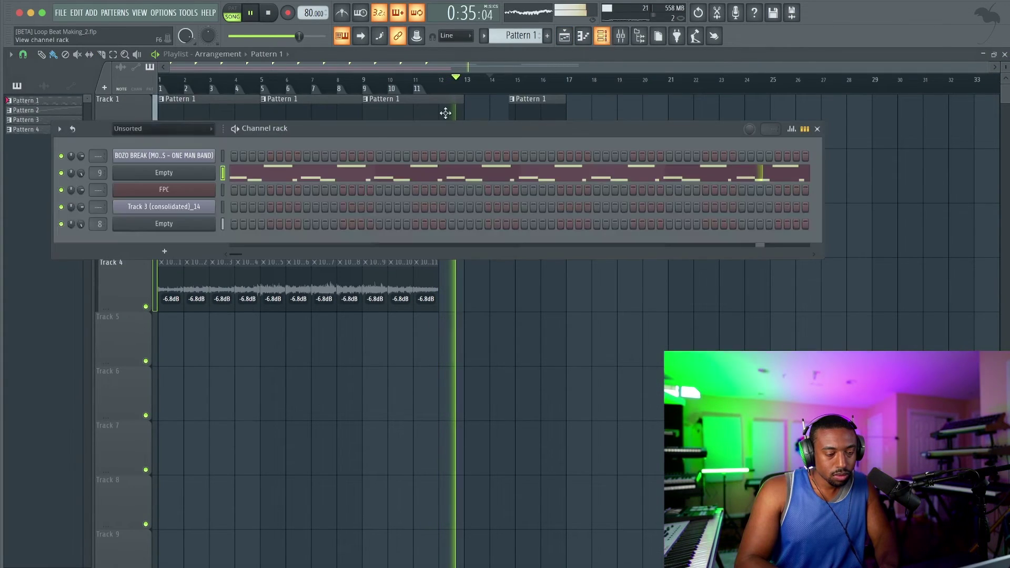
{"action": "left_click", "coordinate": [621, 35]}
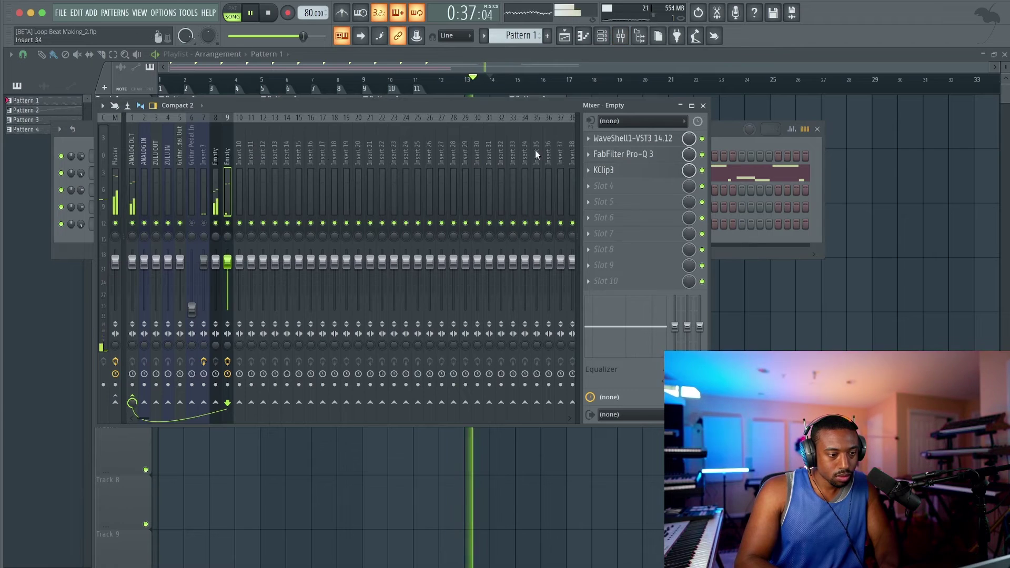
{"action": "left_click", "coordinate": [703, 105]}
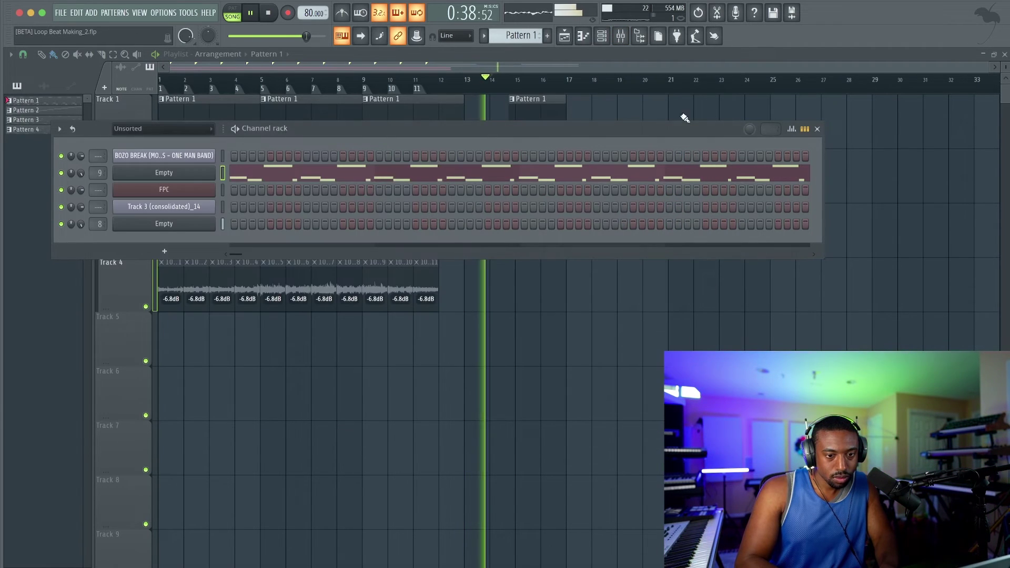
{"action": "left_click", "coordinate": [182, 174]}
{"action": "left_click", "coordinate": [175, 123]}
{"action": "left_click", "coordinate": [200, 125]}
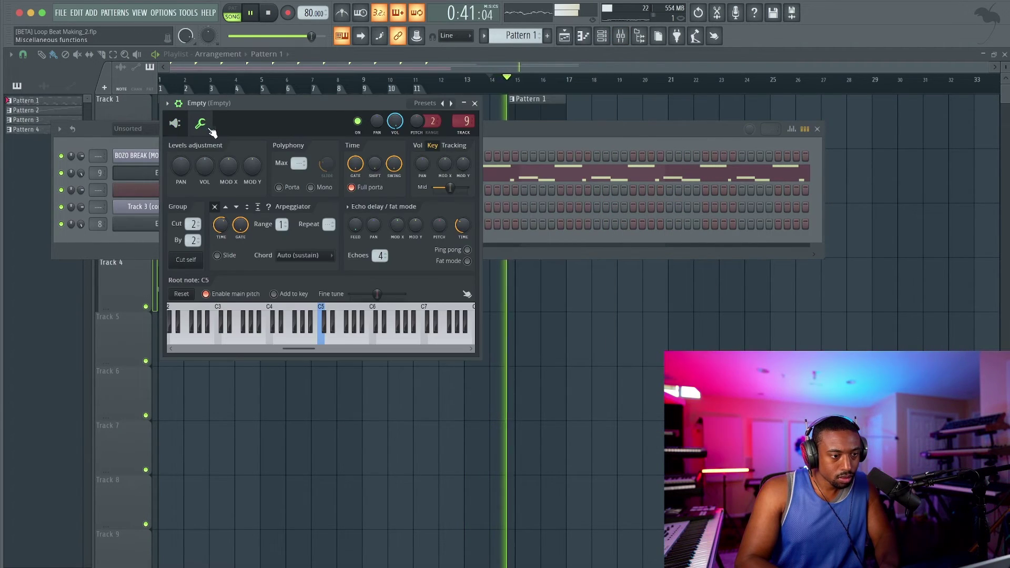
{"action": "left_click_drag", "start_coordinate": [228, 166], "coordinate": [235, 167]}
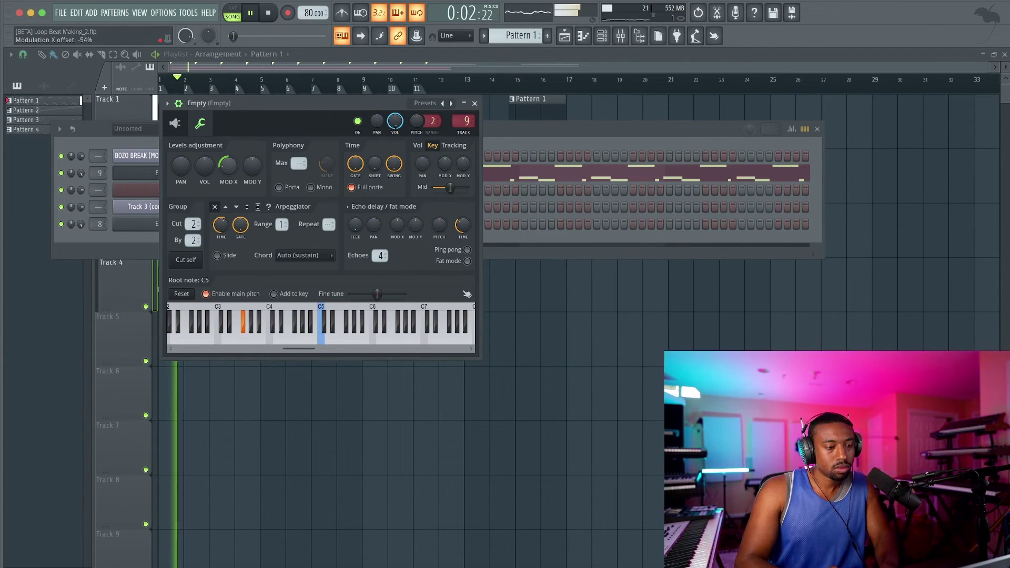
{"action": "left_click", "coordinate": [175, 123]}
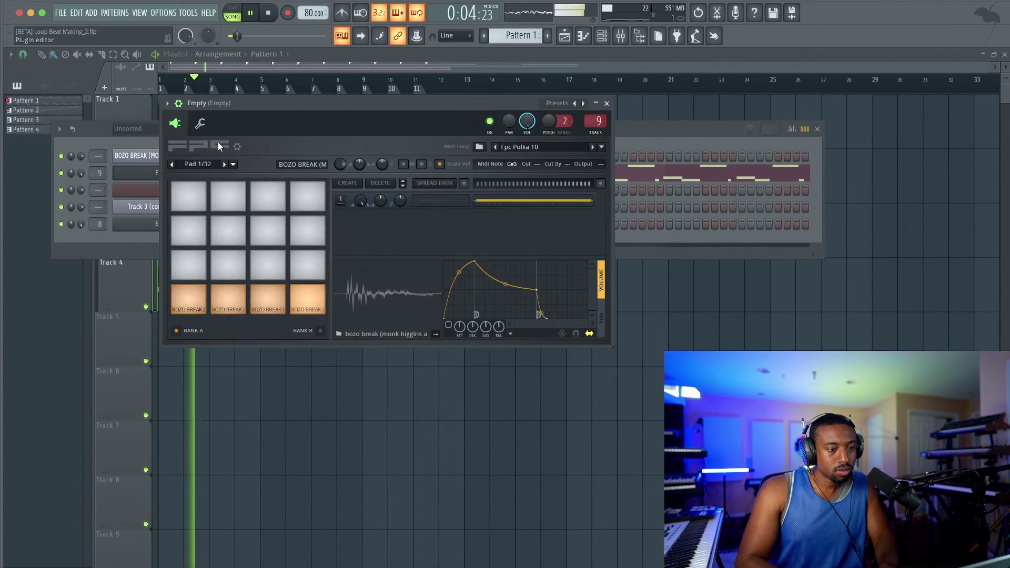
{"action": "left_click", "coordinate": [608, 105]}
Set the high shelf in insert 9's Pro-Q 3 to -8 dB gain and lower its frequency to just under 1 kHz.
{"action": "key", "text": "F9"}
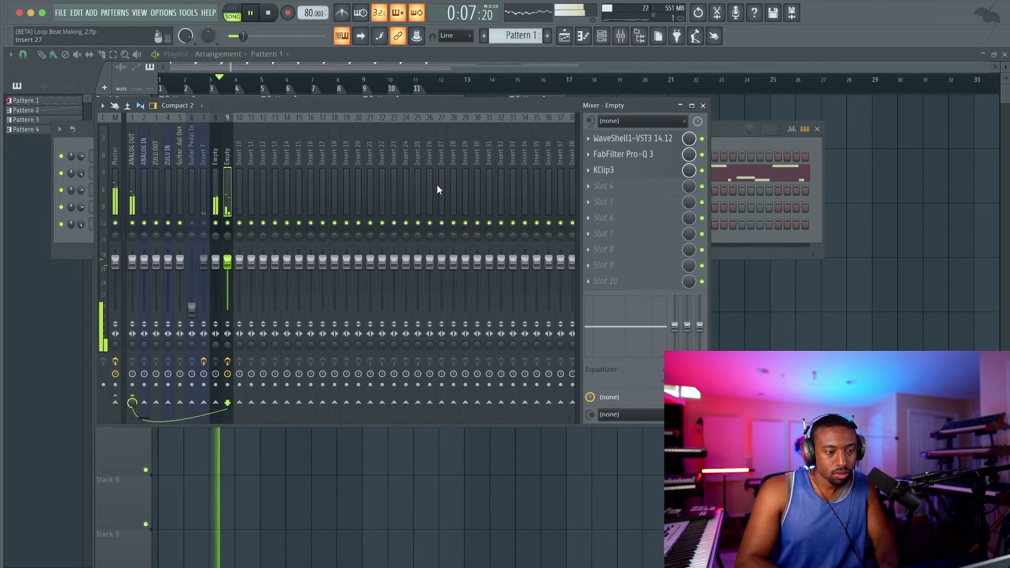
{"action": "left_click", "coordinate": [638, 154]}
{"action": "mouse_move", "coordinate": [529, 269]}
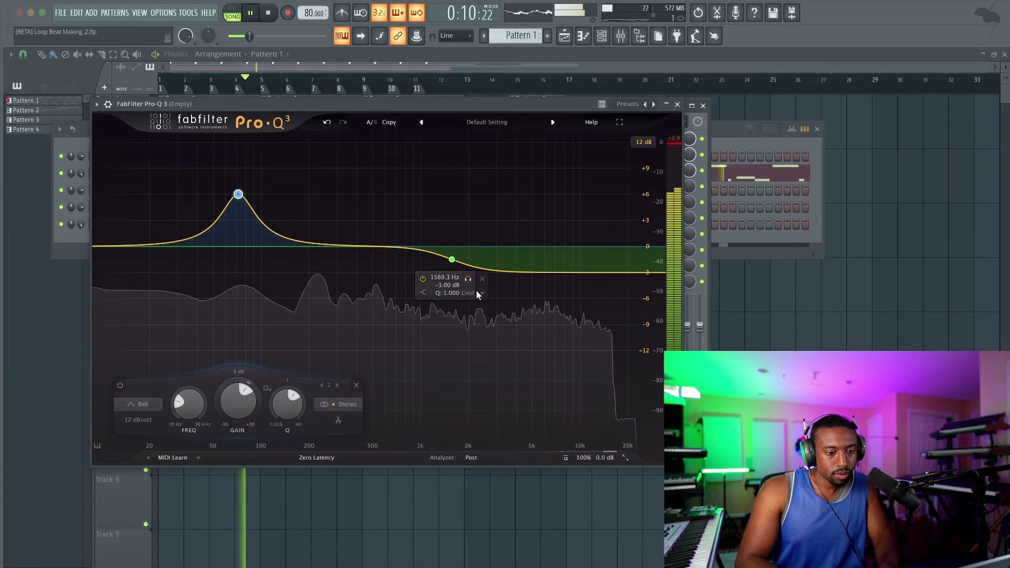
{"action": "double_click", "coordinate": [443, 286]}
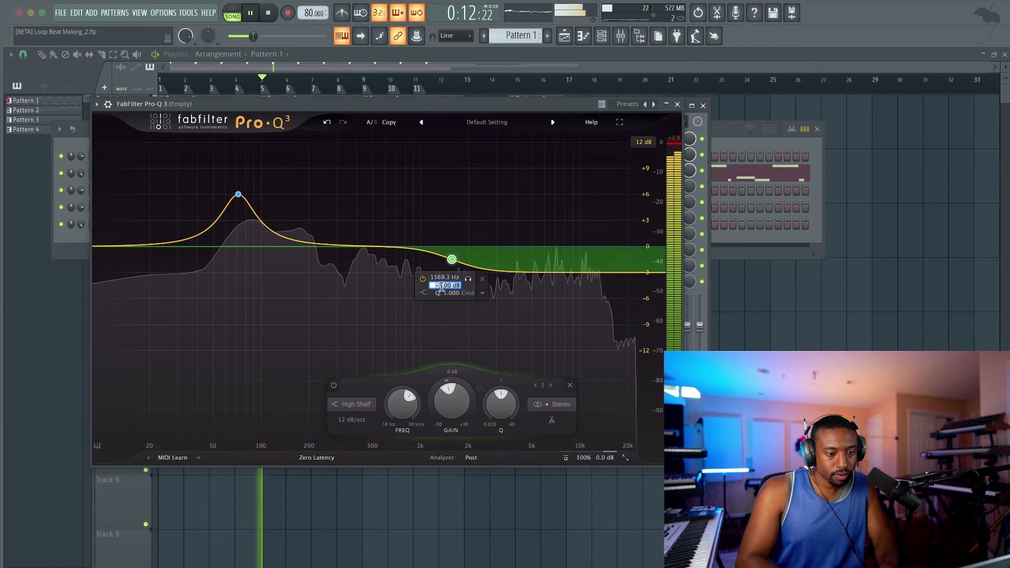
{"action": "type", "text": "-8"}
{"action": "key", "text": "Return"}
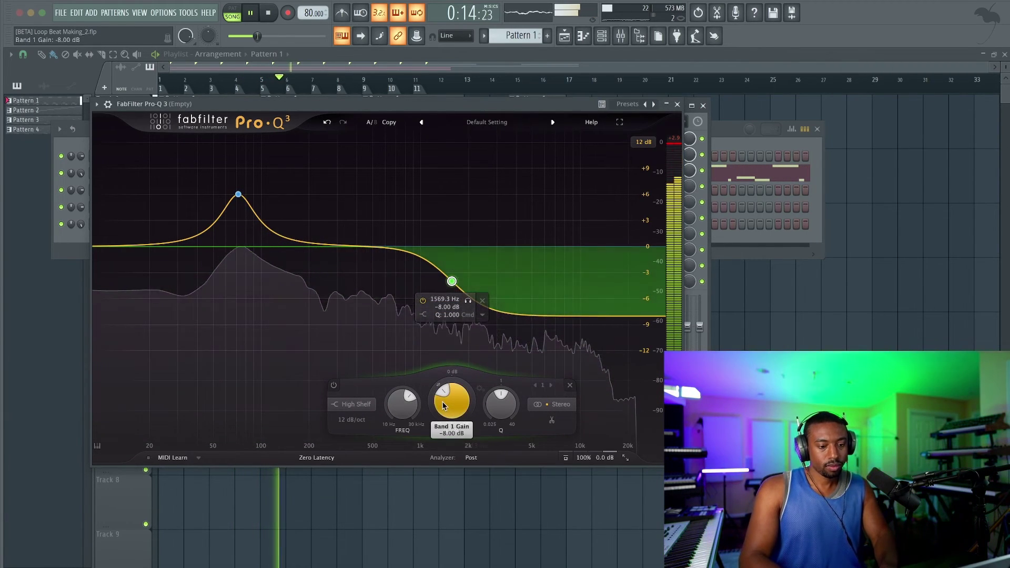
{"action": "left_click_drag", "start_coordinate": [404, 406], "coordinate": [403, 417]}
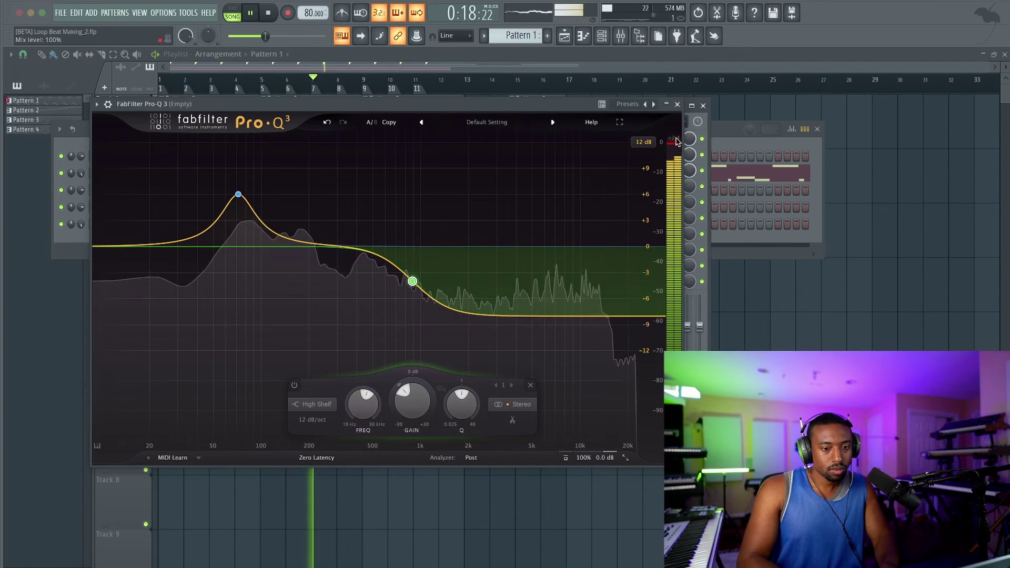
Set the output level of insert 9's Pro-Q 3 to -3 dB and close the plugin.
{"action": "mouse_move", "coordinate": [596, 415]}
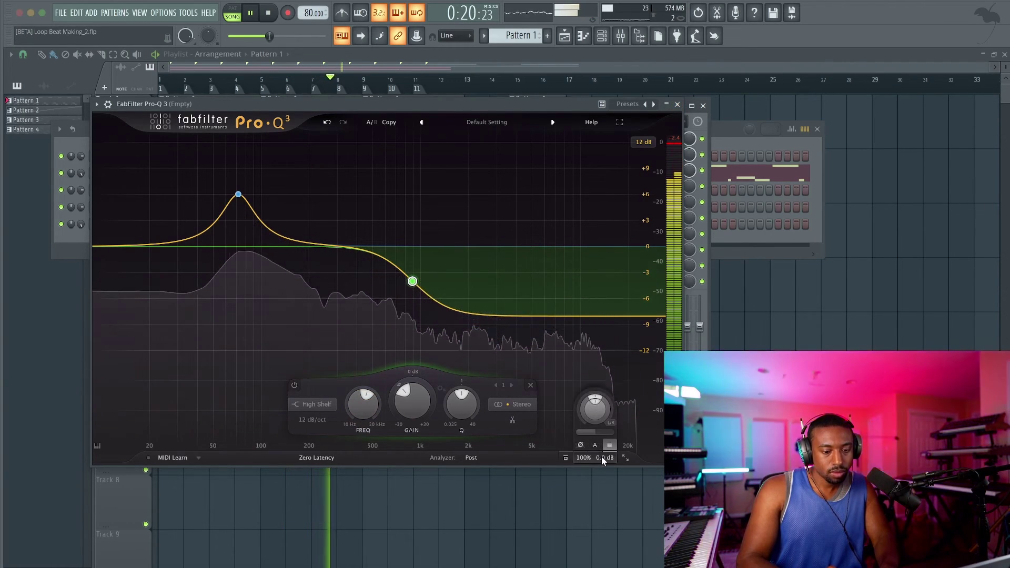
{"action": "left_click_drag", "start_coordinate": [595, 414], "coordinate": [596, 419]}
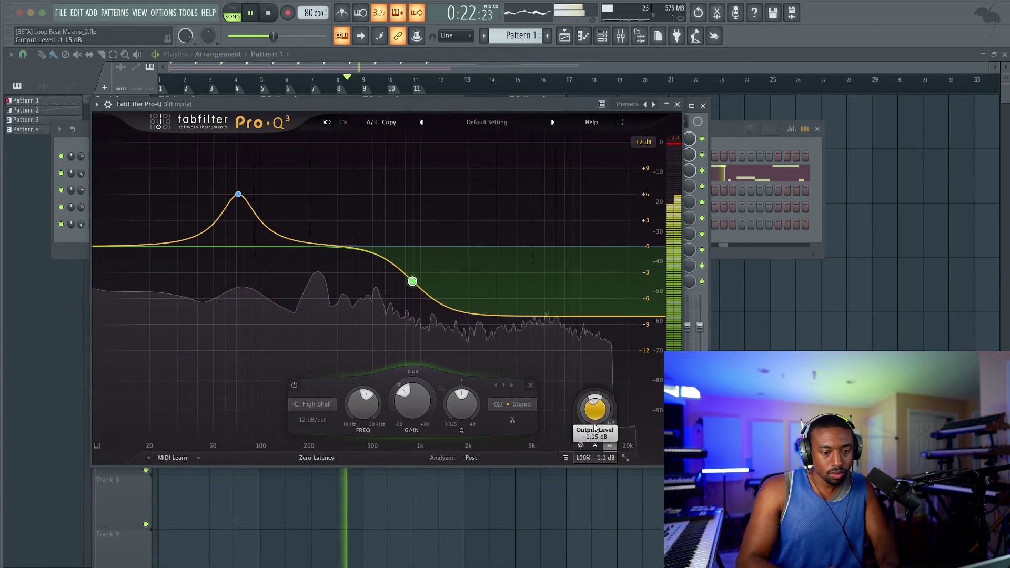
{"action": "double_click", "coordinate": [595, 414]}
{"action": "type", "text": "-2"}
{"action": "key", "text": "Return"}
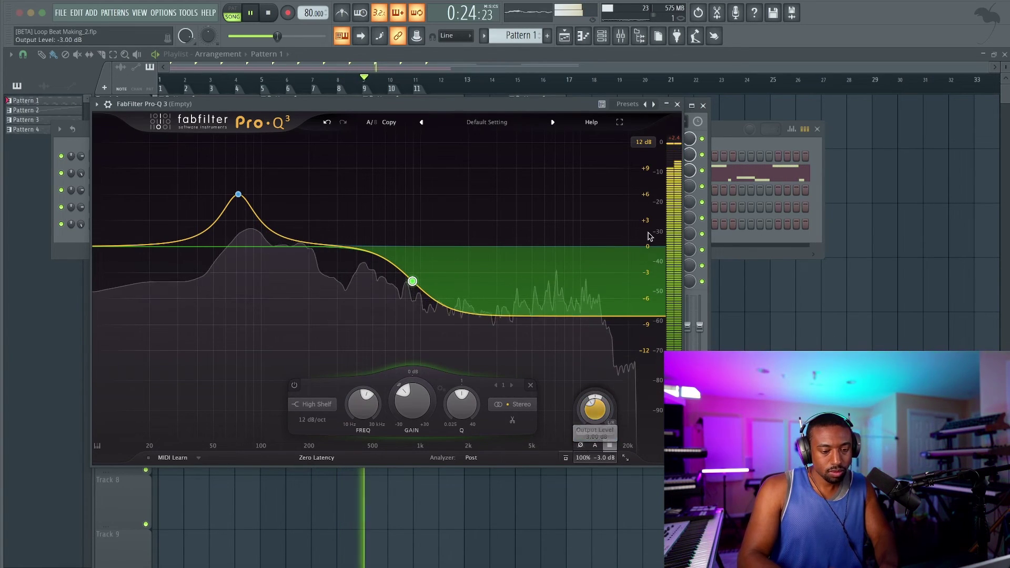
{"action": "left_click", "coordinate": [678, 104]}
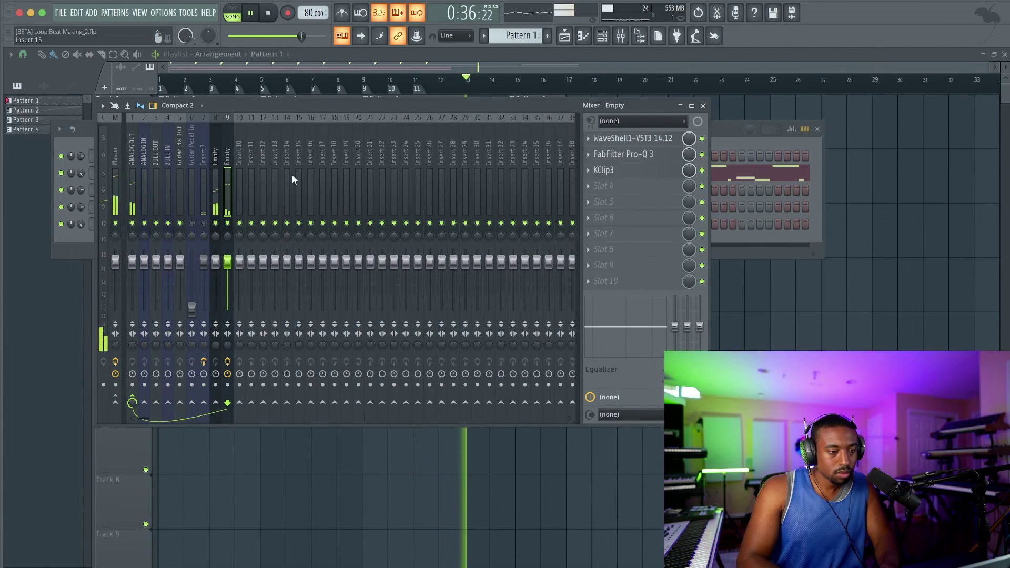
Load Fruity Stereo Enhancer in insert 8's first slot and set its phase offset to about 276 ms right.
{"action": "left_click", "coordinate": [217, 197]}
{"action": "left_click", "coordinate": [631, 141]}
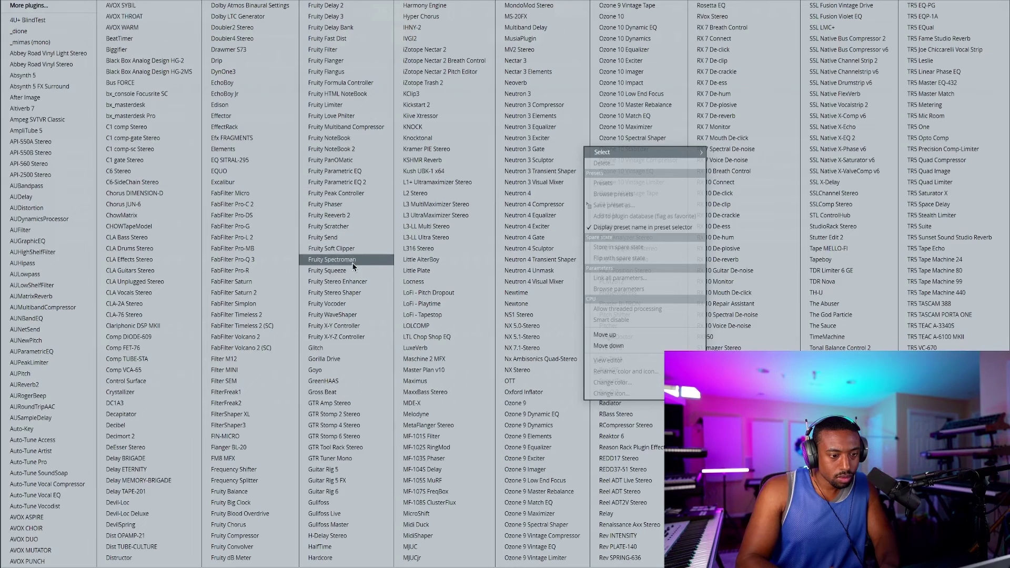
{"action": "left_click", "coordinate": [350, 281]}
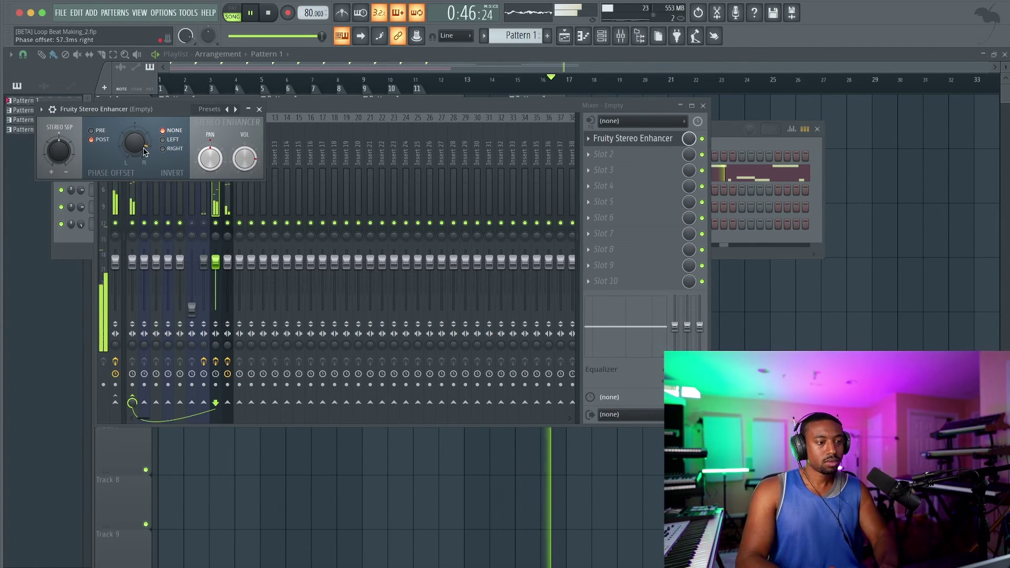
{"action": "mouse_move", "coordinate": [135, 143]}
{"action": "left_mouse_down"}
{"action": "mouse_move", "coordinate": [135, 159]}
{"action": "mouse_move", "coordinate": [131, 128]}
{"action": "left_mouse_up"}
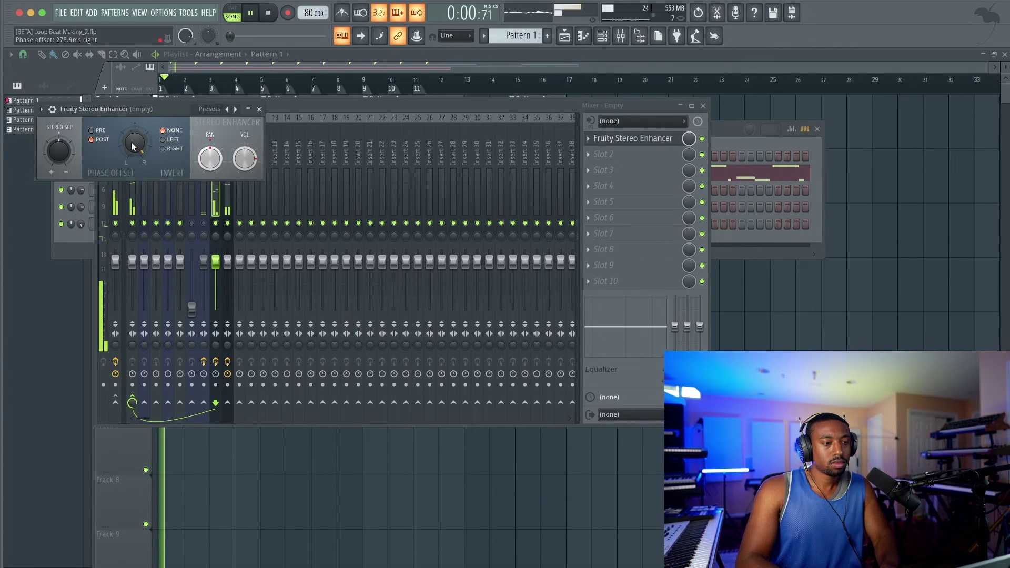
{"action": "left_click", "coordinate": [262, 110]}
{"action": "right_click", "coordinate": [826, 339]}
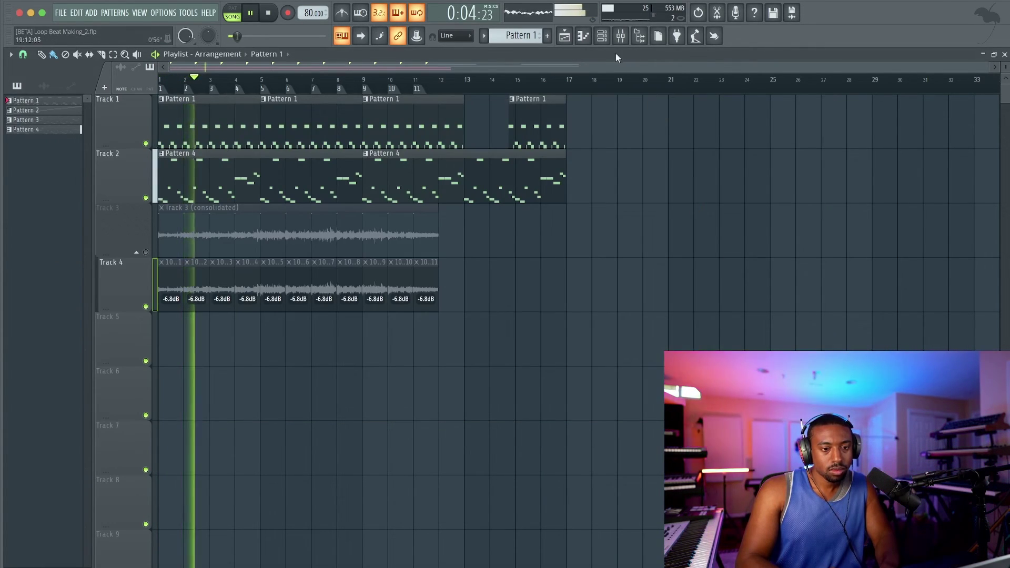
Set the fine time shift of the sample channel on mixer track 8 to 0:01, and close the channel windows.
{"action": "left_click", "coordinate": [610, 38]}
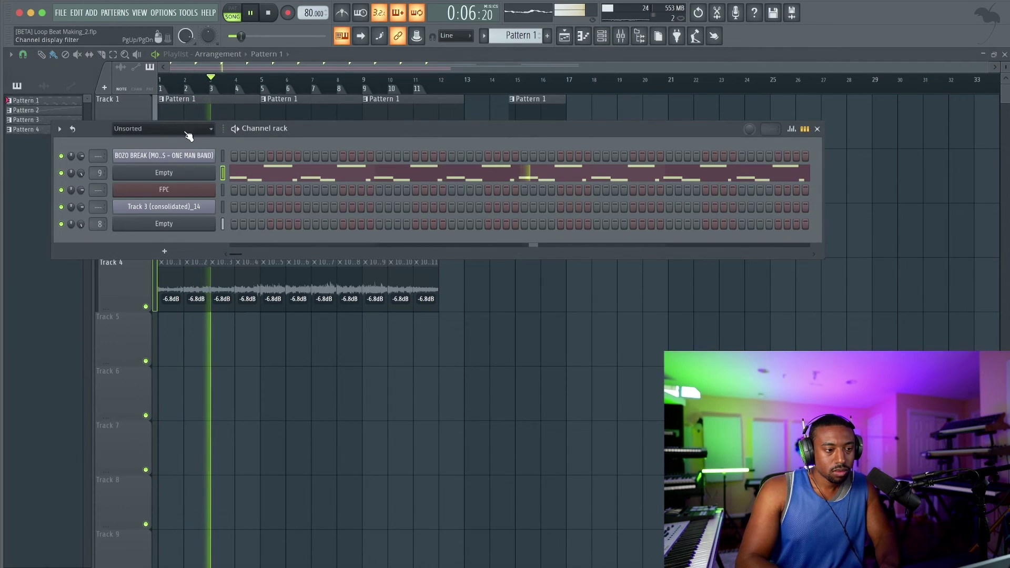
{"action": "left_click", "coordinate": [163, 223]}
{"action": "right_click", "coordinate": [351, 236]}
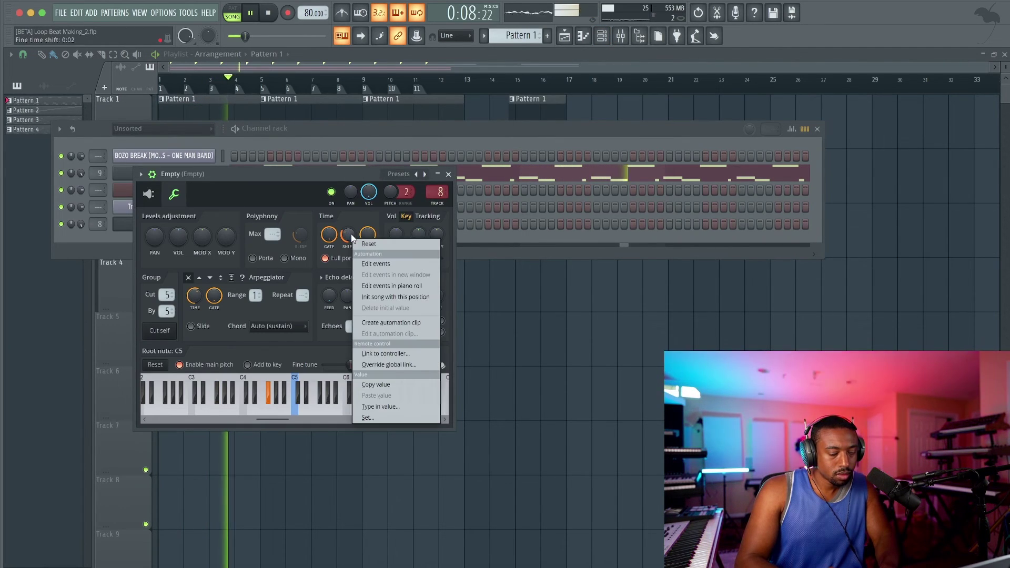
{"action": "left_click", "coordinate": [352, 236]}
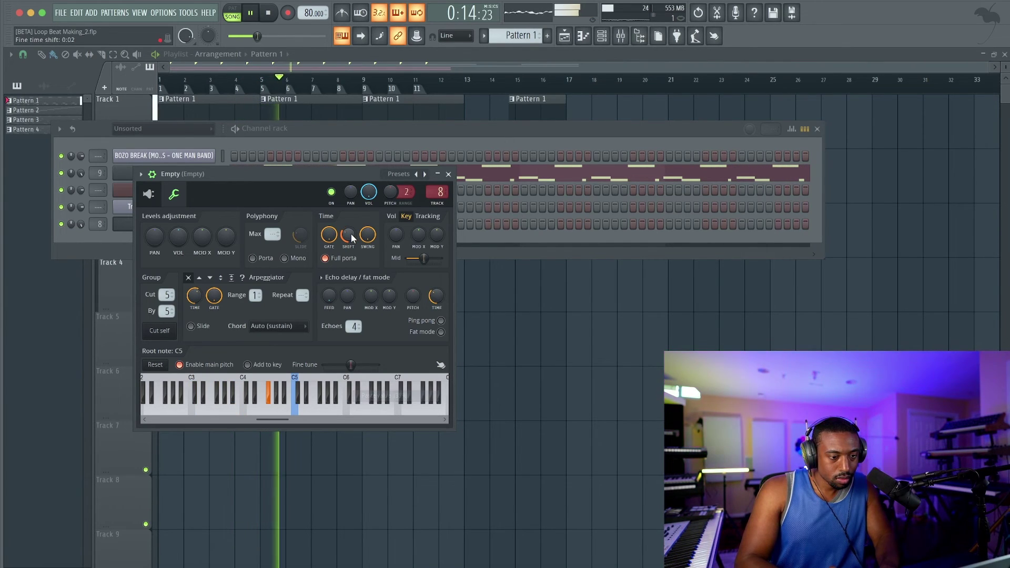
{"action": "left_click_drag", "start_coordinate": [351, 235], "coordinate": [348, 236]}
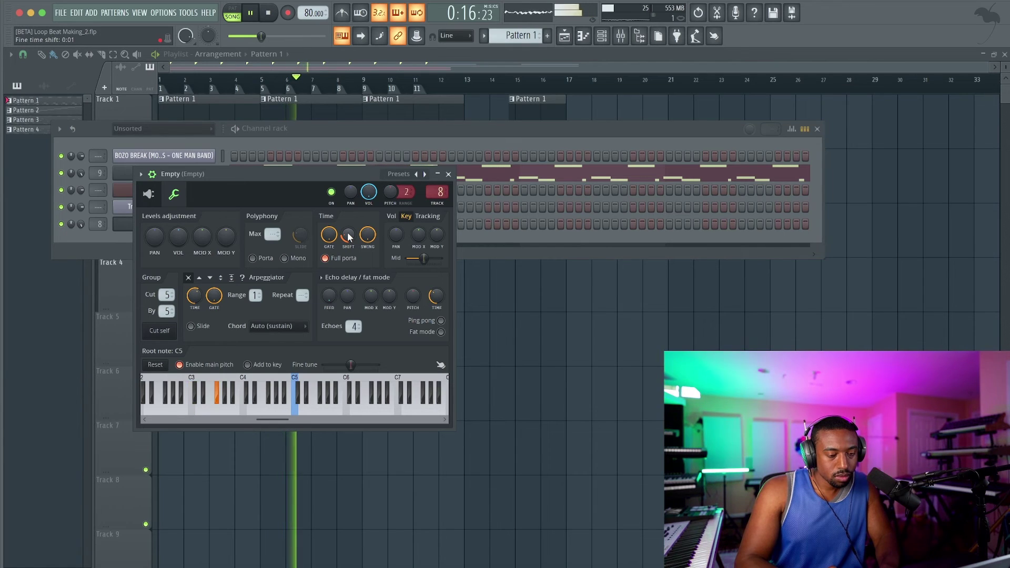
{"action": "left_click", "coordinate": [448, 174]}
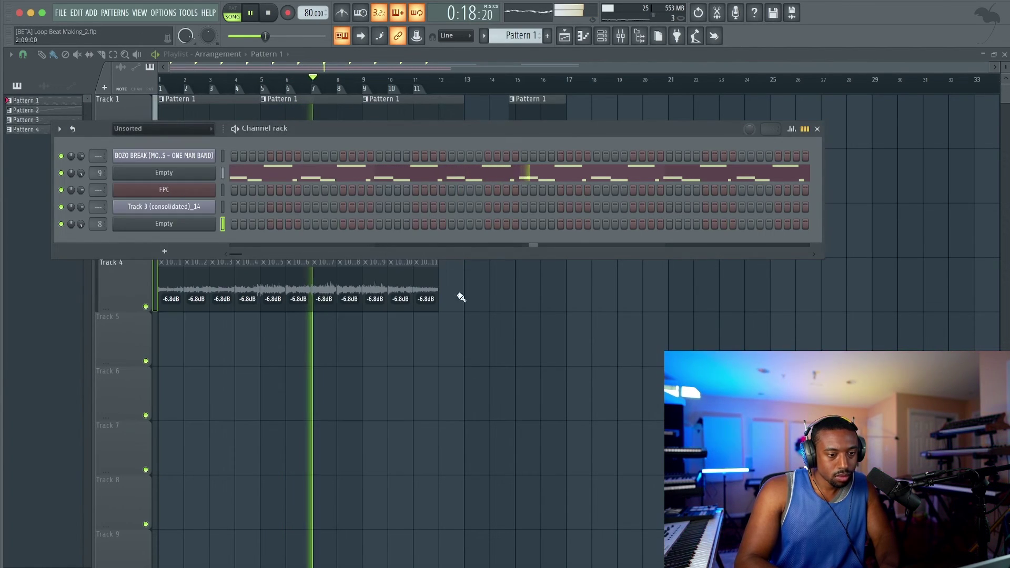
{"action": "key", "text": "Escape"}
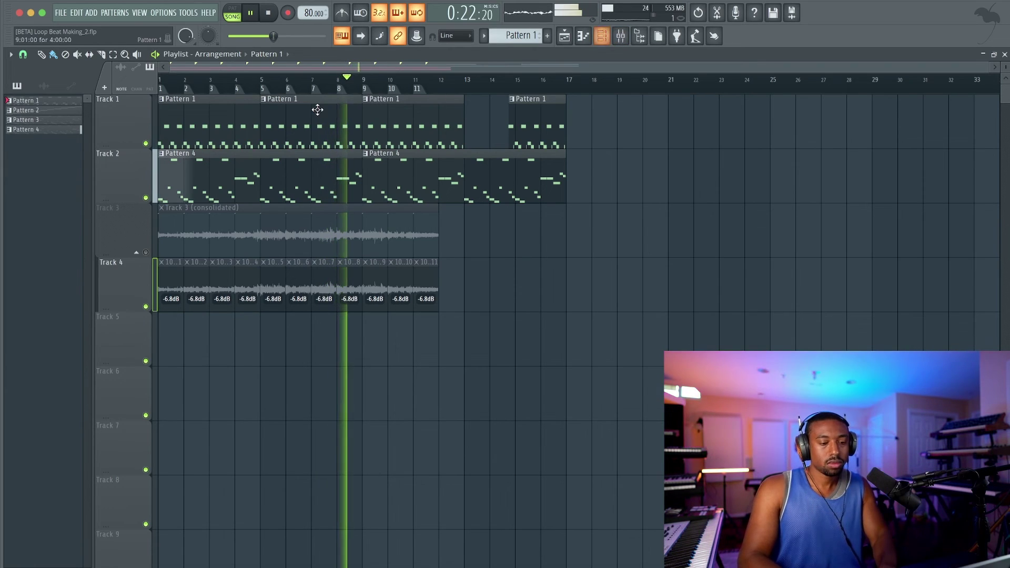
Color the four patterns with a gradient from the saved pink swatch to the saved blue swatch.
{"action": "right_click", "coordinate": [65, 129]}
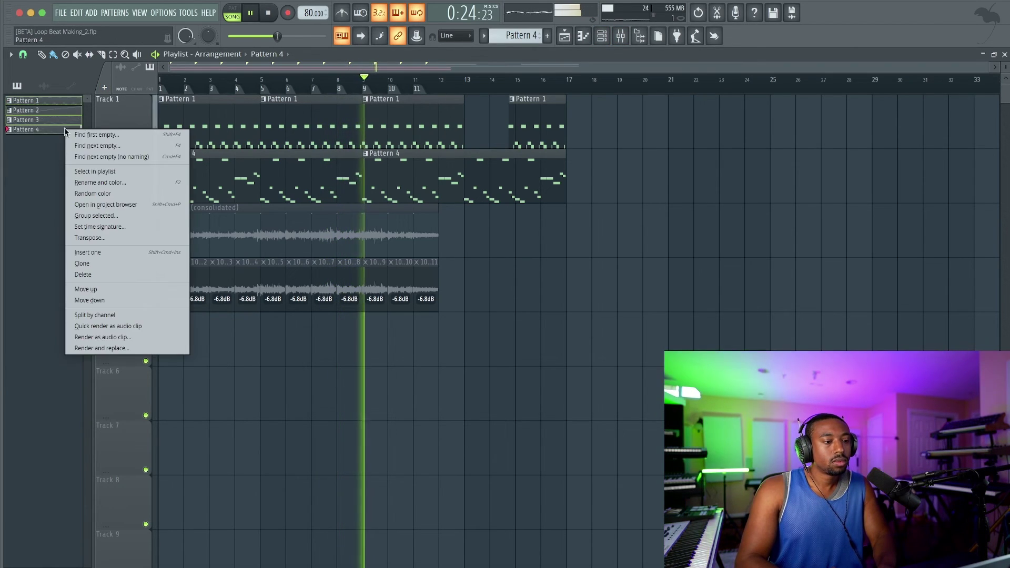
{"action": "left_click", "coordinate": [100, 183]}
{"action": "left_click", "coordinate": [121, 176]}
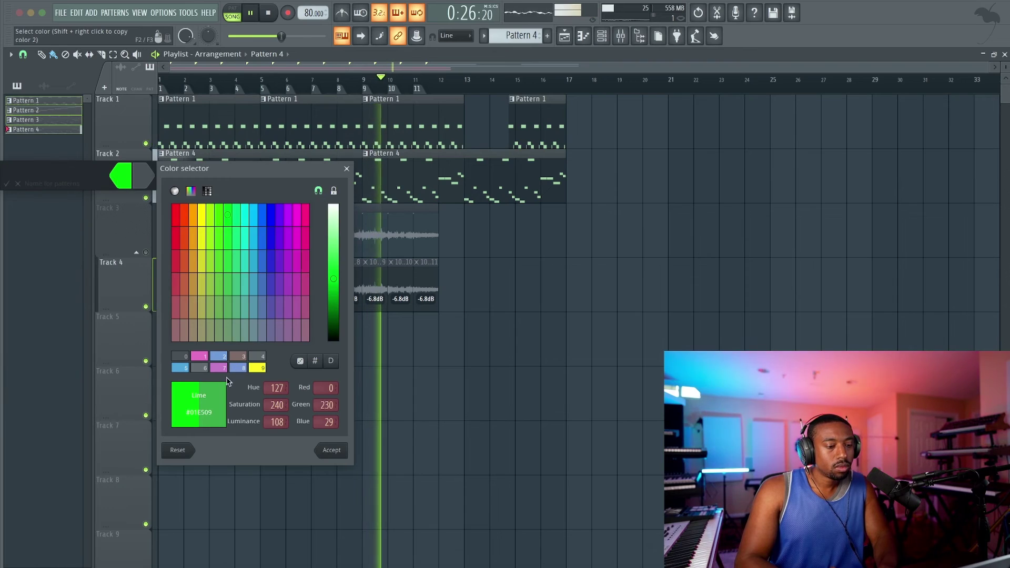
{"action": "left_click", "coordinate": [219, 357]}
{"action": "left_click", "coordinate": [200, 357]}
{"action": "key", "text": "Return"}
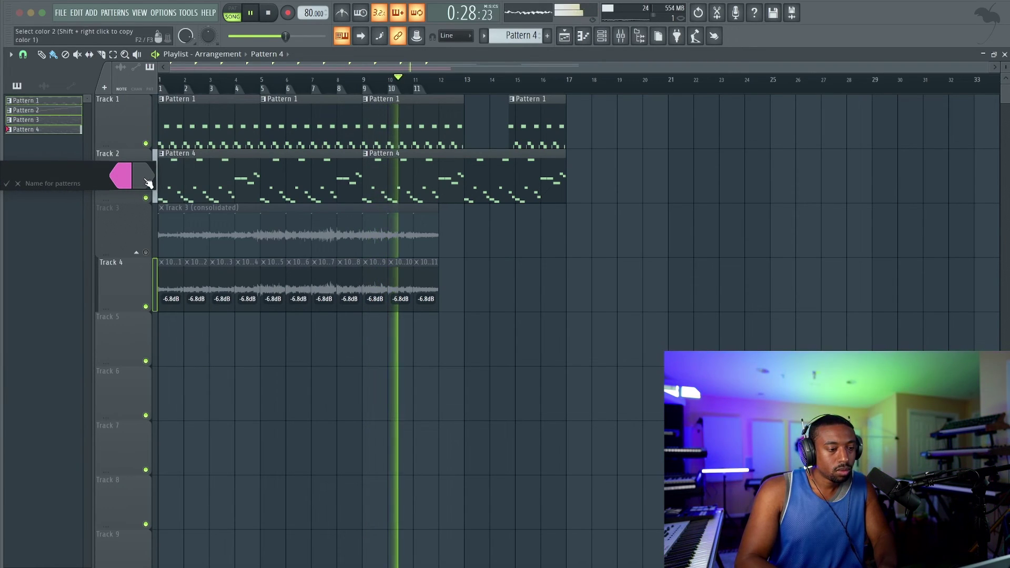
{"action": "left_click", "coordinate": [149, 183]}
{"action": "left_click", "coordinate": [218, 355]}
{"action": "key", "text": "Return"}
{"action": "key", "text": "Return"}
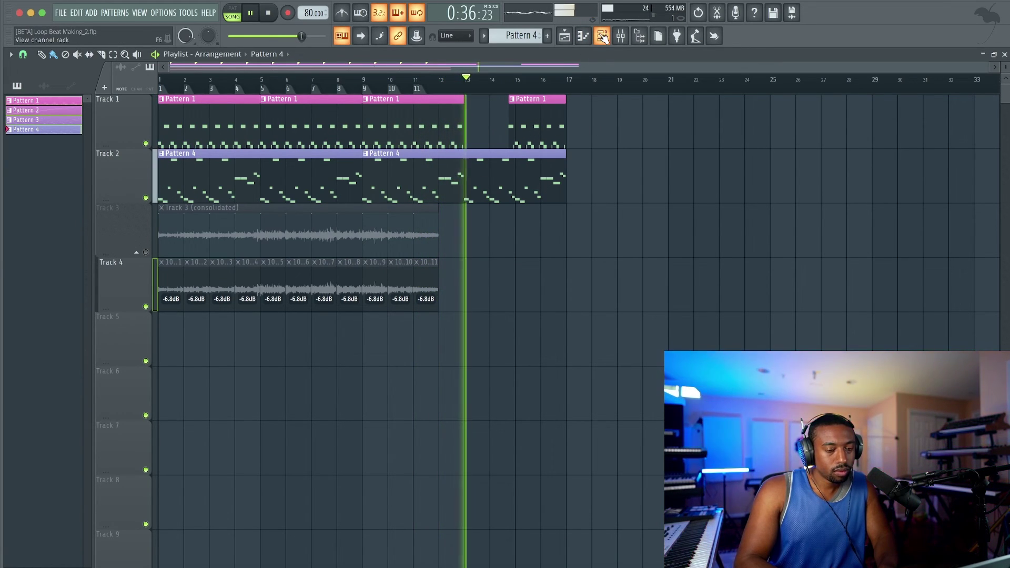
Load FabFilter Pro-C 2 in the first effect slot of the ANALOG OUT mixer track.
{"action": "left_click", "coordinate": [627, 42]}
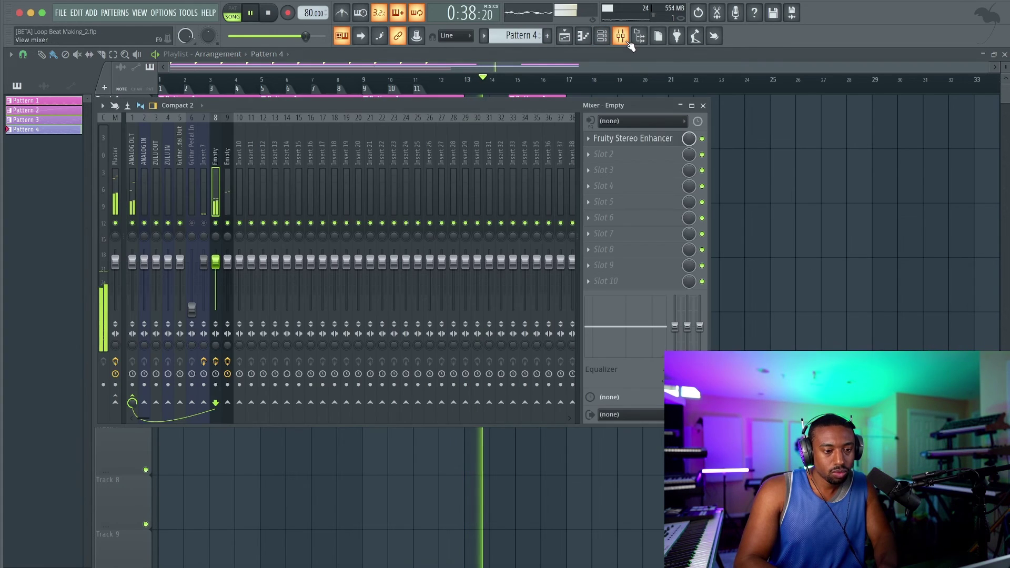
{"action": "left_click", "coordinate": [132, 174]}
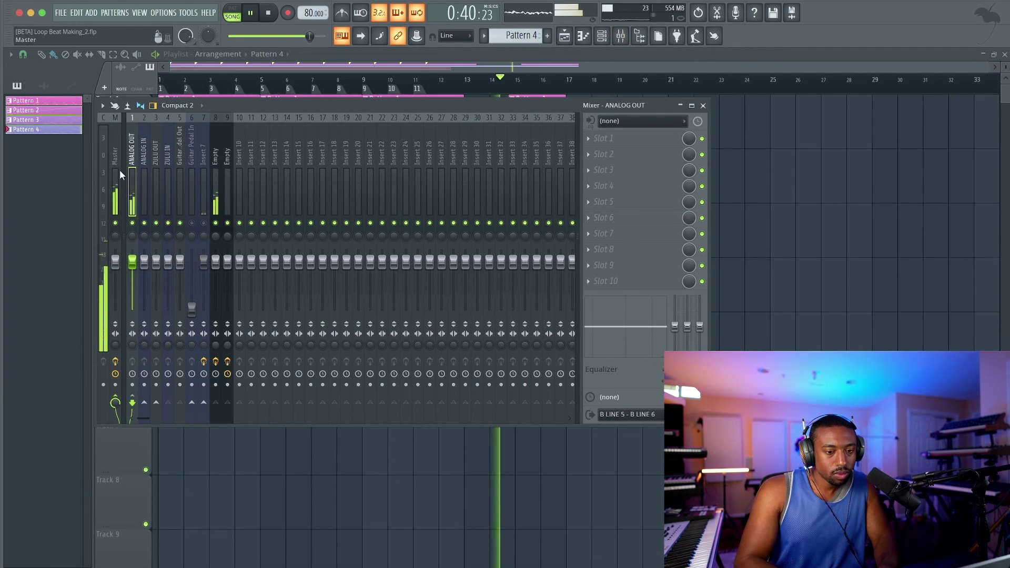
{"action": "left_click", "coordinate": [622, 140]}
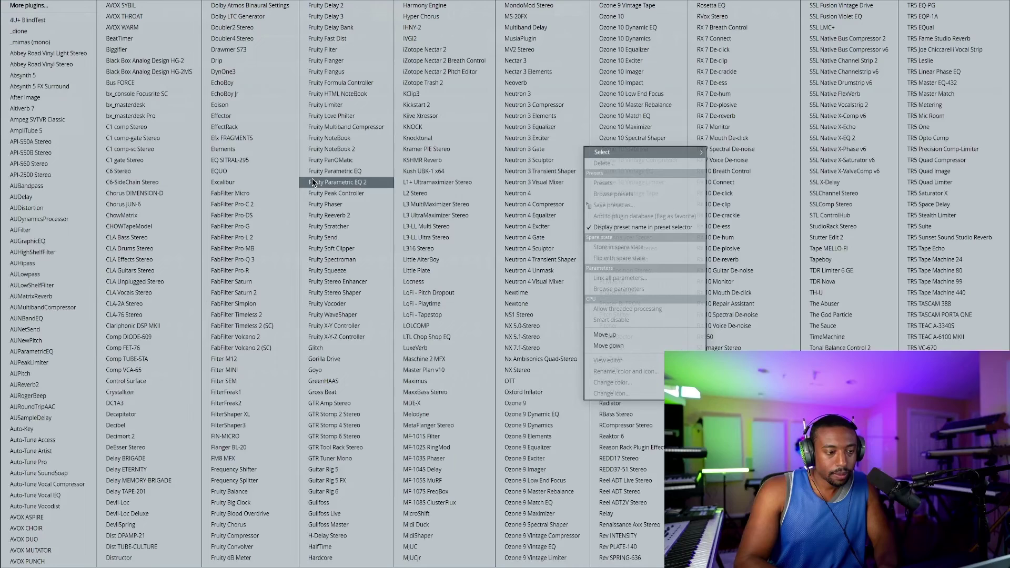
{"action": "left_click", "coordinate": [281, 205]}
Set Pro-C 2's attack to 30 ms, release to 100 ms and ratio to about 8.39:1, adjust its threshold, and close the plugin.
{"action": "mouse_move", "coordinate": [266, 250]}
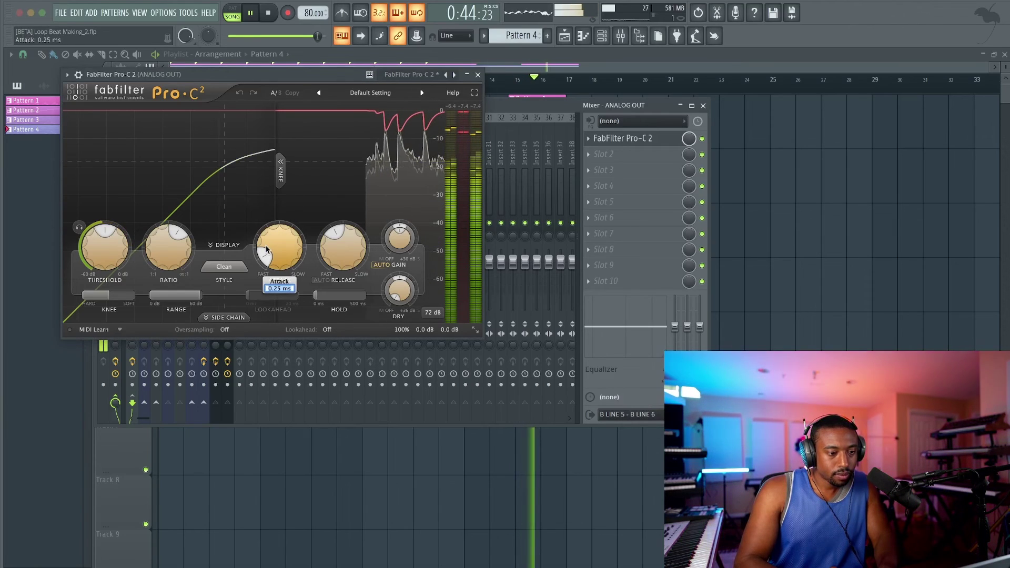
{"action": "type", "text": "30"}
{"action": "key", "text": "Return"}
{"action": "double_click", "coordinate": [339, 248]}
{"action": "type", "text": "1"}
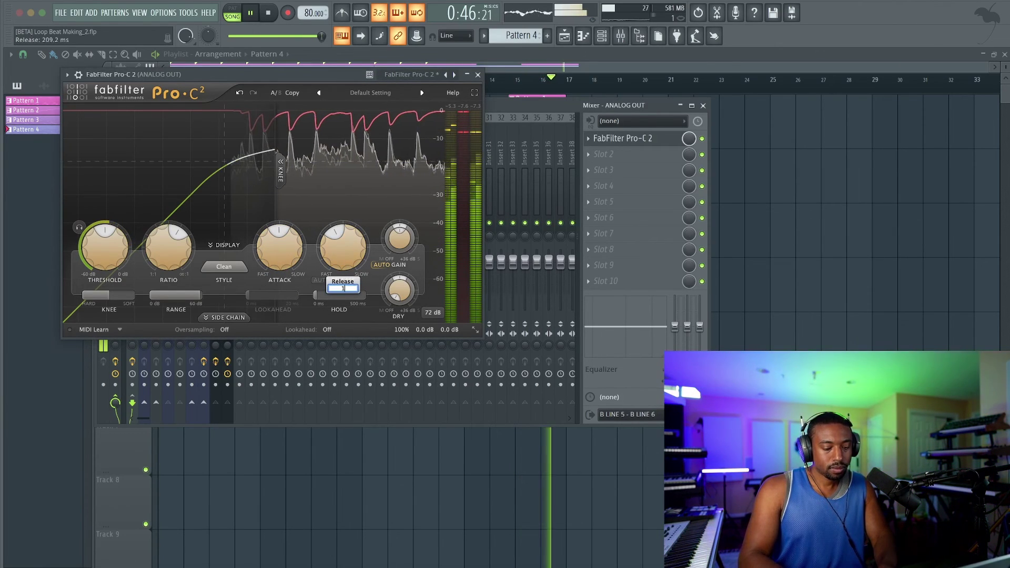
{"action": "type", "text": "00"}
{"action": "key", "text": "Return"}
{"action": "left_click_drag", "start_coordinate": [115, 250], "coordinate": [165, 227]}
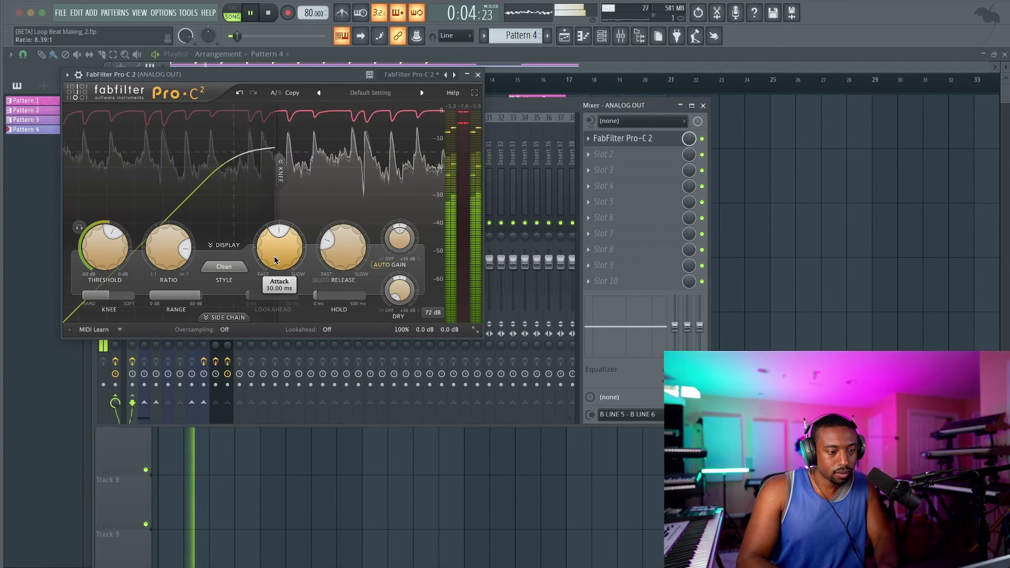
{"action": "left_click", "coordinate": [477, 75]}
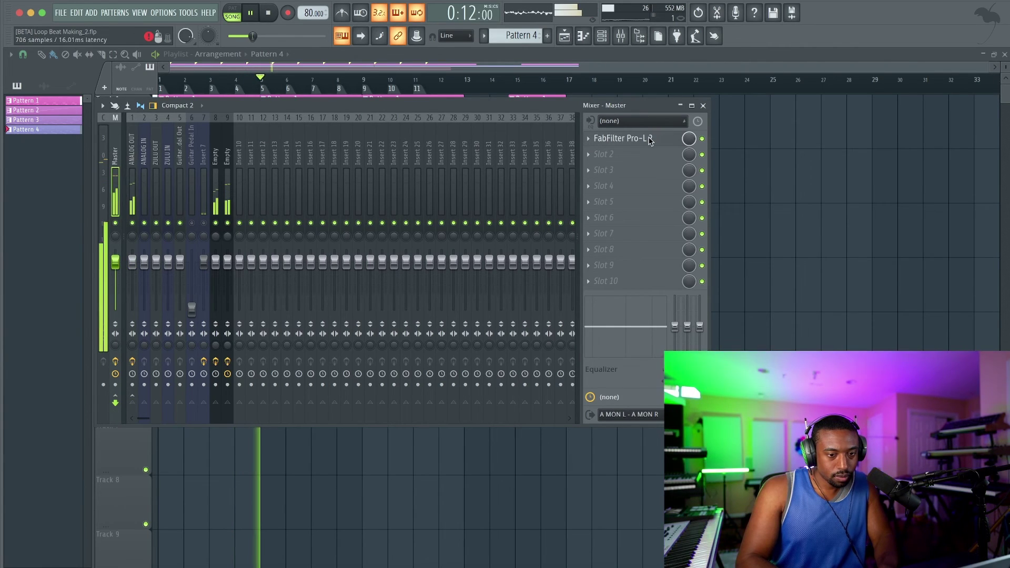
Check the gain reduction in the Master track's FabFilter Pro-L 2 and return to the playlist.
{"action": "left_click", "coordinate": [651, 141]}
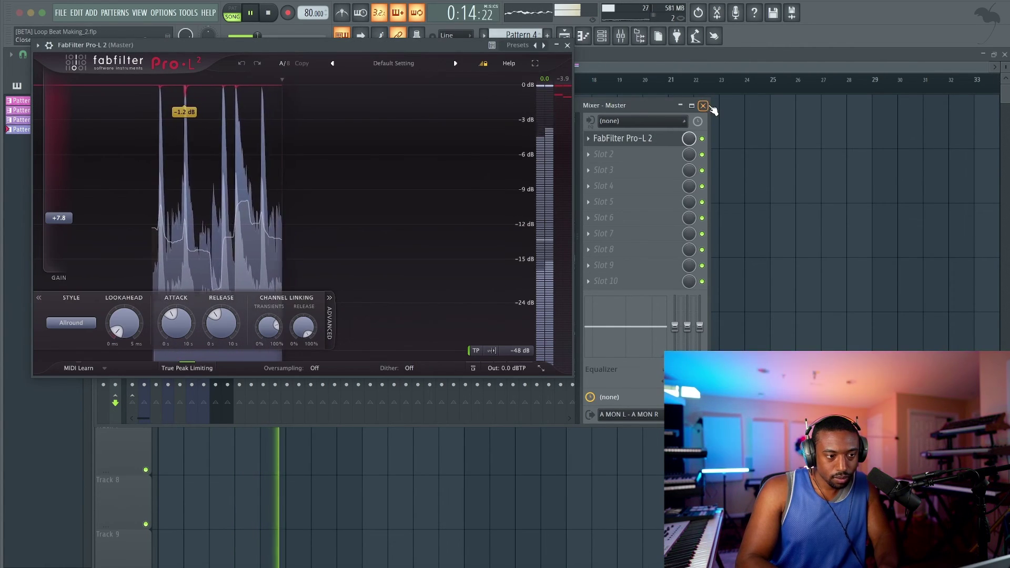
{"action": "left_click", "coordinate": [703, 105]}
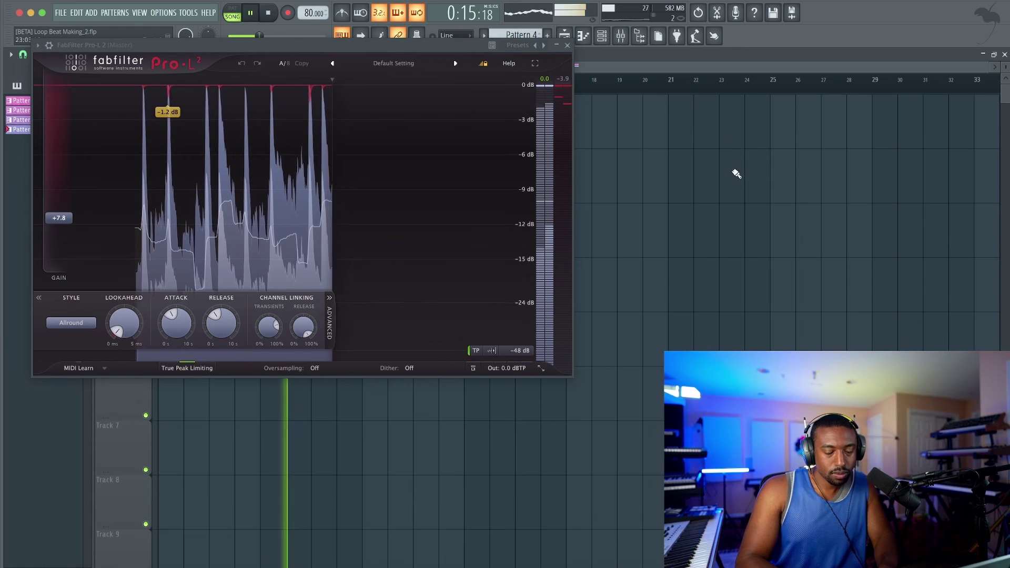
{"action": "left_click", "coordinate": [575, 67]}
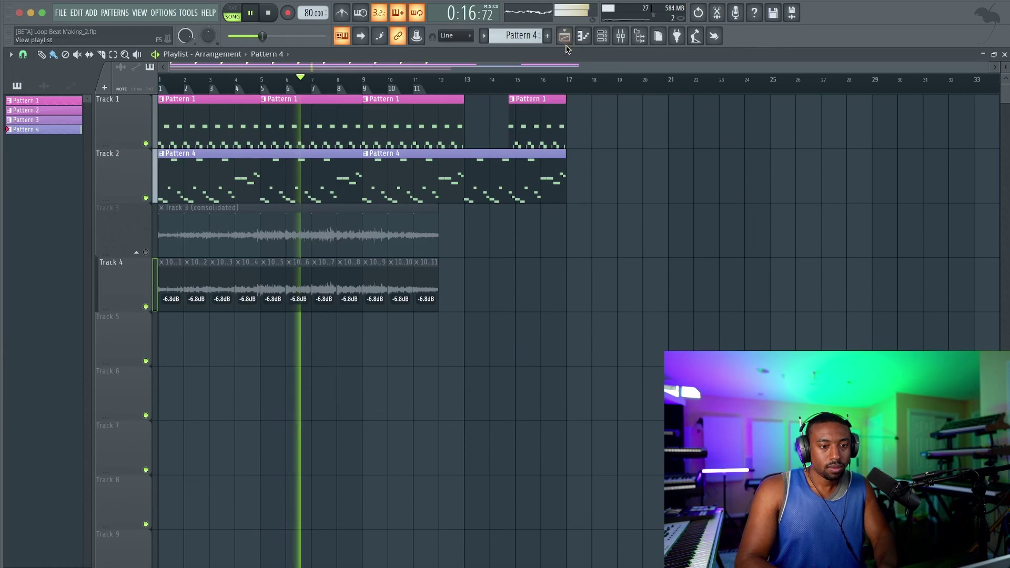
Disable the Fruity Stereo Enhancer on insert 8 and return to the playlist.
{"action": "left_click", "coordinate": [621, 36]}
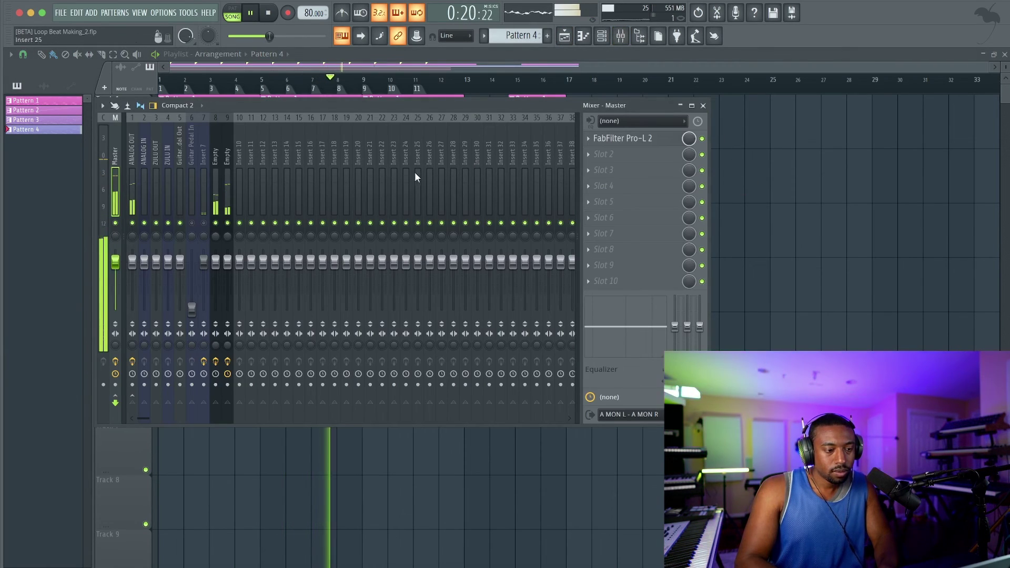
{"action": "right_click", "coordinate": [830, 271]}
{"action": "left_click", "coordinate": [621, 37]}
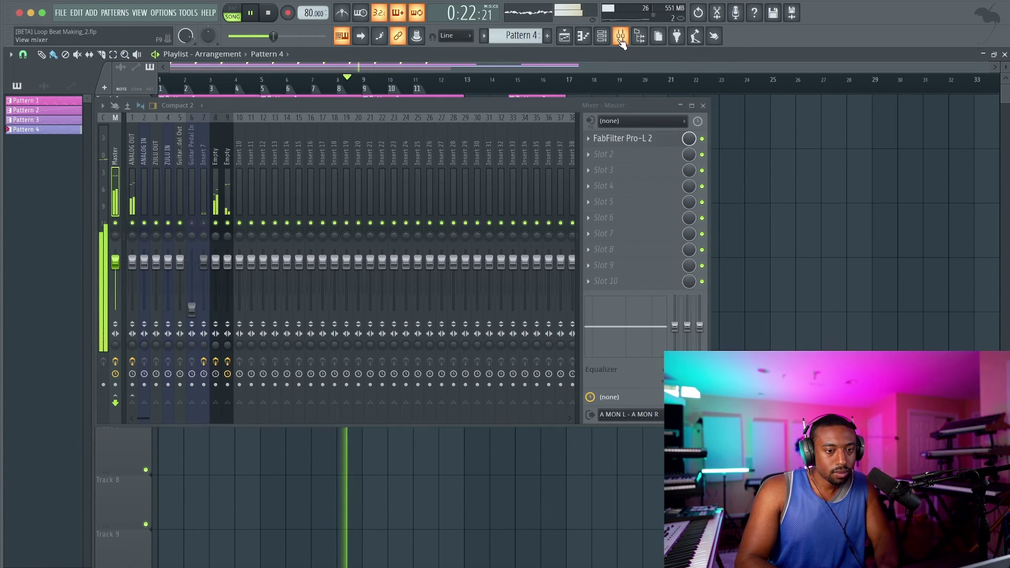
{"action": "left_click", "coordinate": [215, 195]}
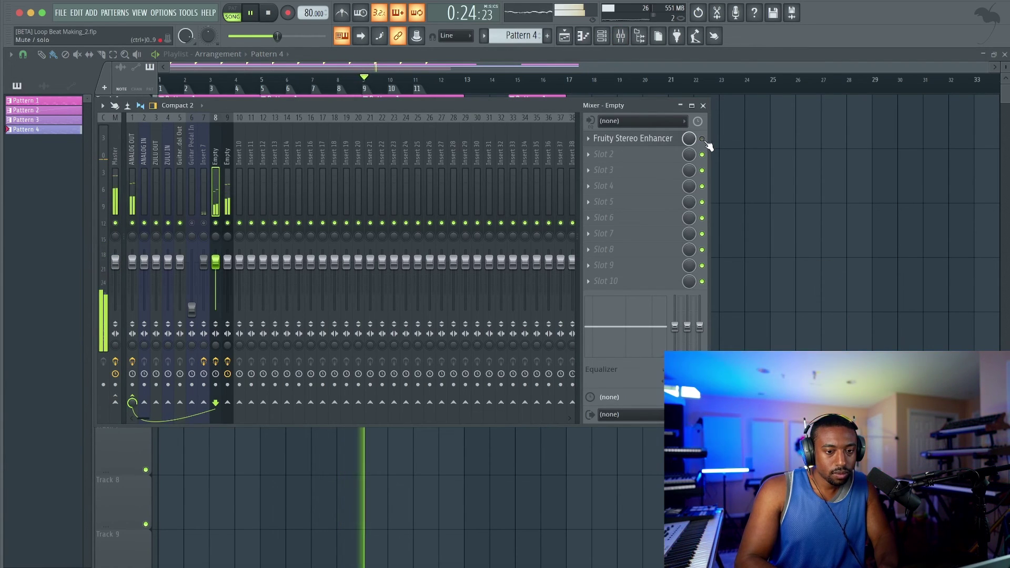
{"action": "left_click", "coordinate": [734, 168]}
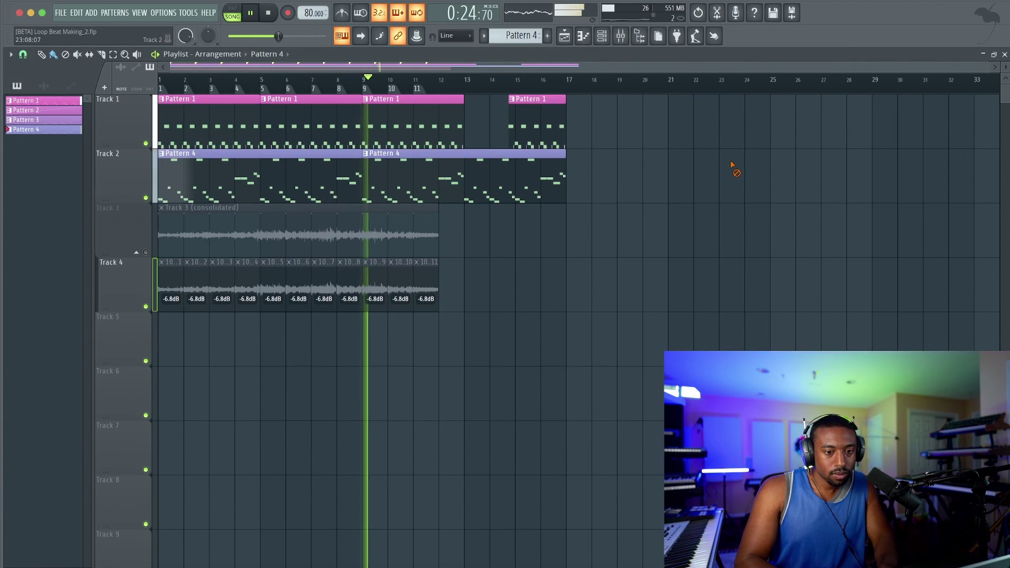
Load FabFilter Pro-Q 3 in insert 8's second effect slot.
{"action": "left_click", "coordinate": [622, 42]}
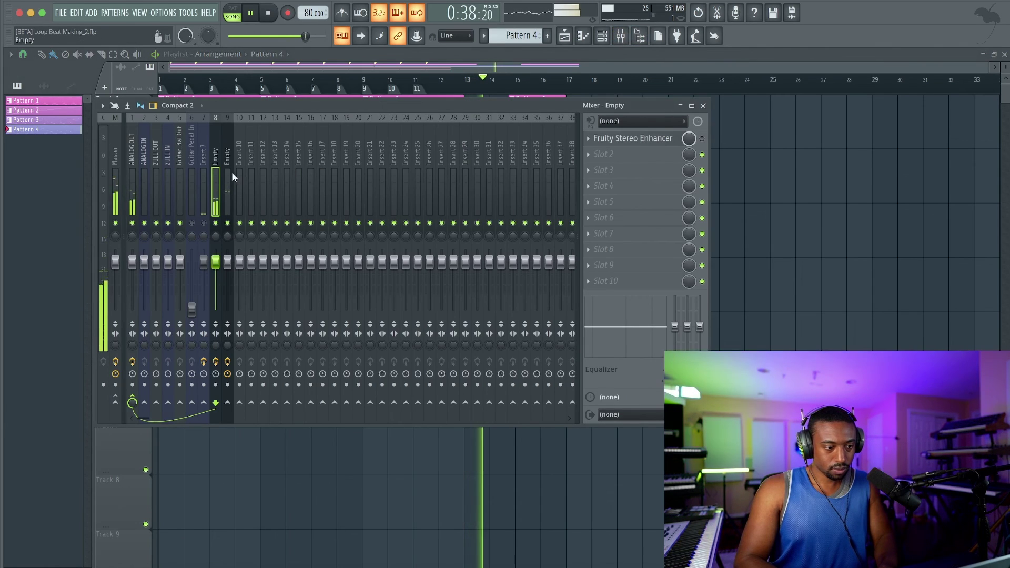
{"action": "left_click", "coordinate": [664, 164]}
{"action": "mouse_move", "coordinate": [602, 168]}
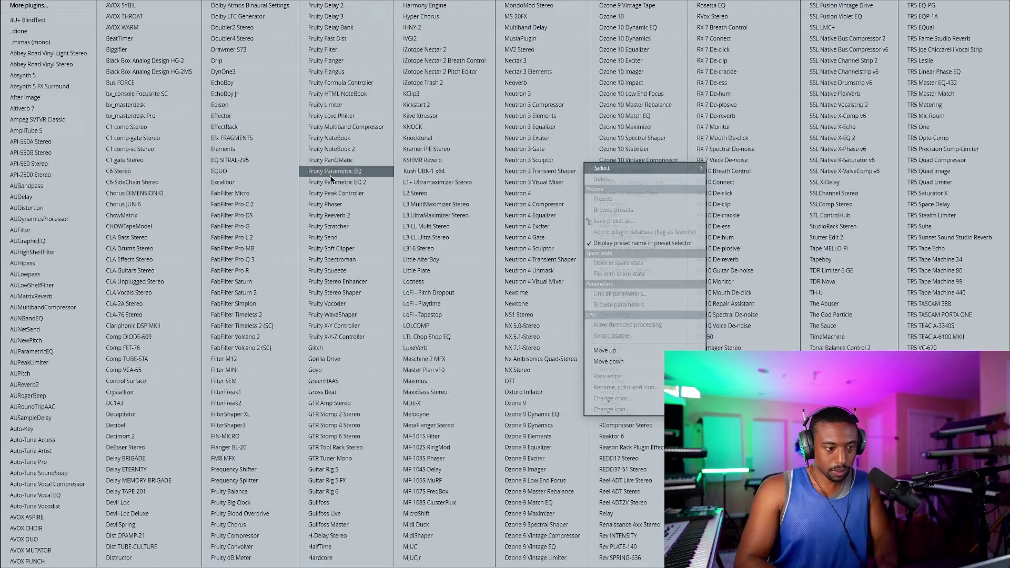
{"action": "left_click", "coordinate": [259, 260]}
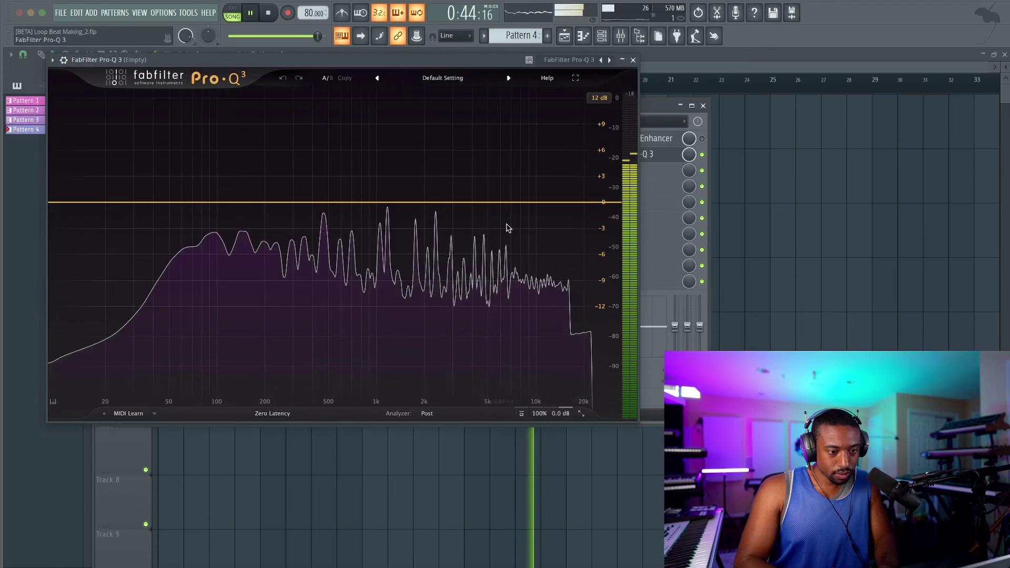
Add a narrow bell band at about 9831 Hz with Q about 6.87 and about +5.17 dB gain, soloing it to audition the range.
{"action": "left_click_drag", "start_coordinate": [521, 204], "coordinate": [523, 189]}
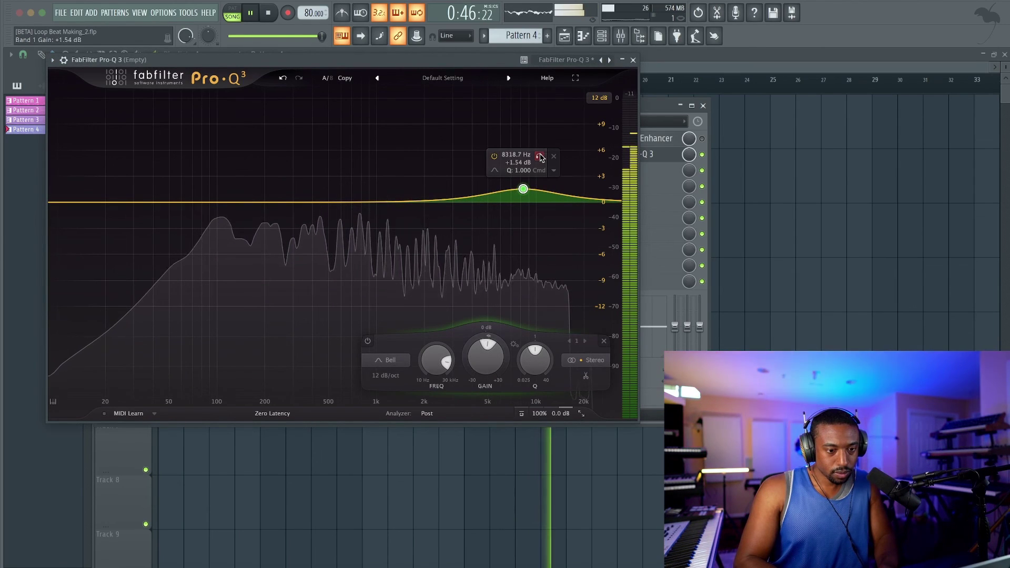
{"action": "mouse_move", "coordinate": [540, 154]}
{"action": "left_mouse_down"}
{"action": "mouse_move", "coordinate": [563, 159]}
{"action": "mouse_move", "coordinate": [462, 159]}
{"action": "mouse_move", "coordinate": [552, 160]}
{"action": "left_mouse_up"}
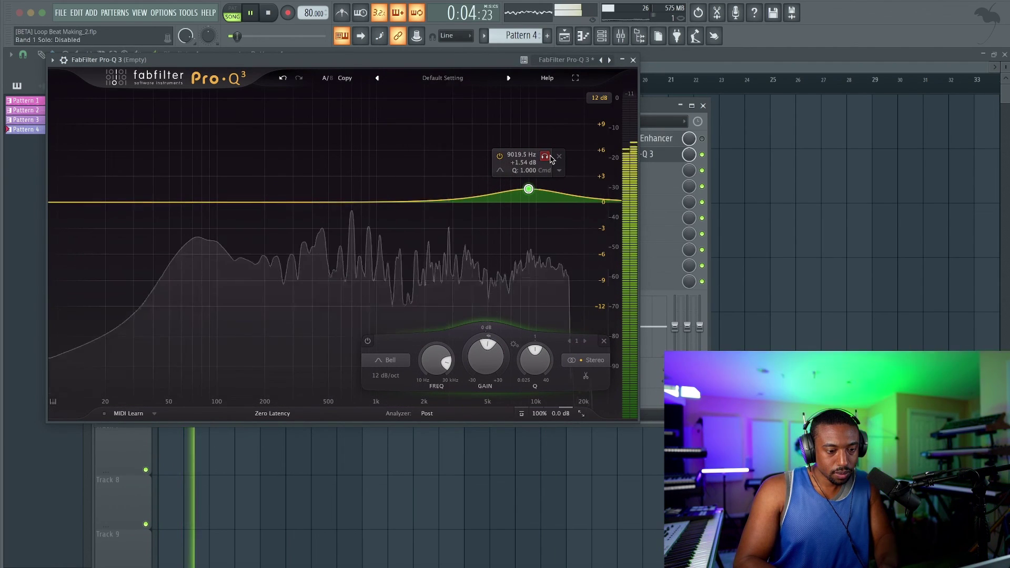
{"action": "left_click_drag", "start_coordinate": [535, 364], "coordinate": [535, 334]}
{"action": "left_click_drag", "start_coordinate": [547, 157], "coordinate": [547, 158]}
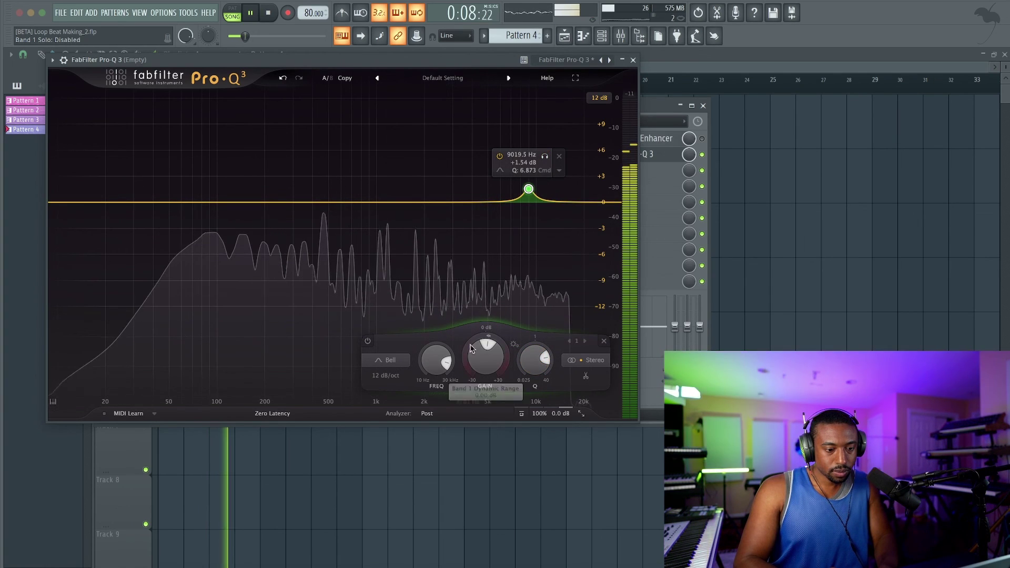
{"action": "left_click_drag", "start_coordinate": [485, 355], "coordinate": [485, 342]}
{"action": "mouse_move", "coordinate": [546, 127]}
{"action": "left_mouse_down"}
{"action": "mouse_move", "coordinate": [532, 129]}
{"action": "mouse_move", "coordinate": [551, 128]}
{"action": "left_mouse_up"}
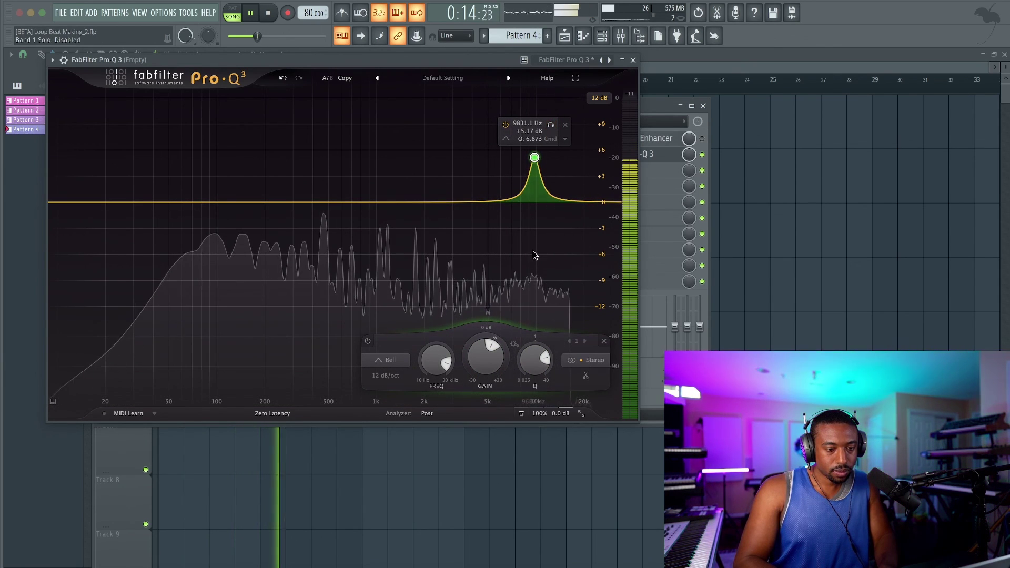
Make the band dynamic with a range of about -9 dB, reset its gain to 0 dB, and set its threshold to about -59.8 dB.
{"action": "left_click_drag", "start_coordinate": [483, 339], "coordinate": [450, 392]}
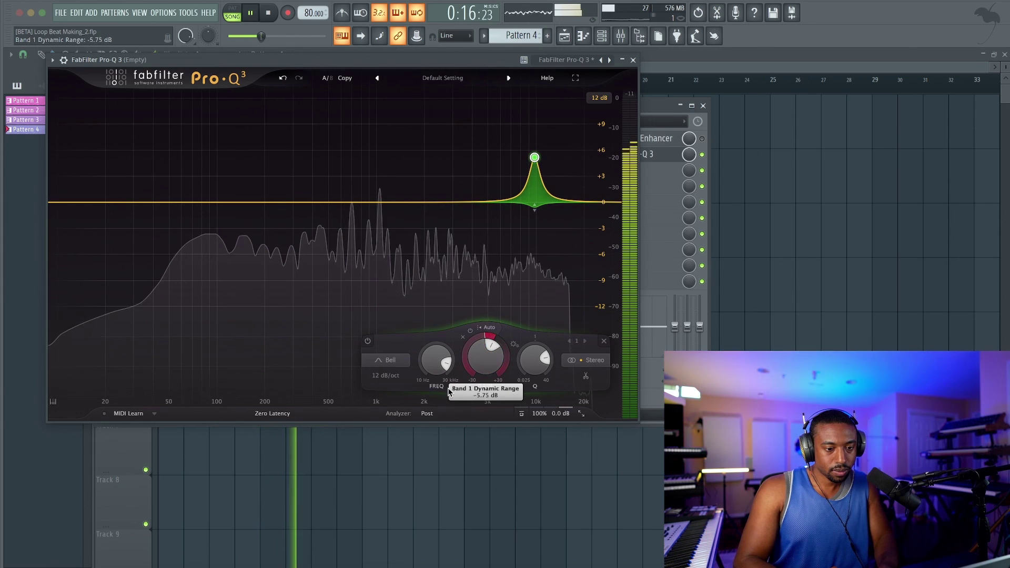
{"action": "double_click", "coordinate": [479, 362]}
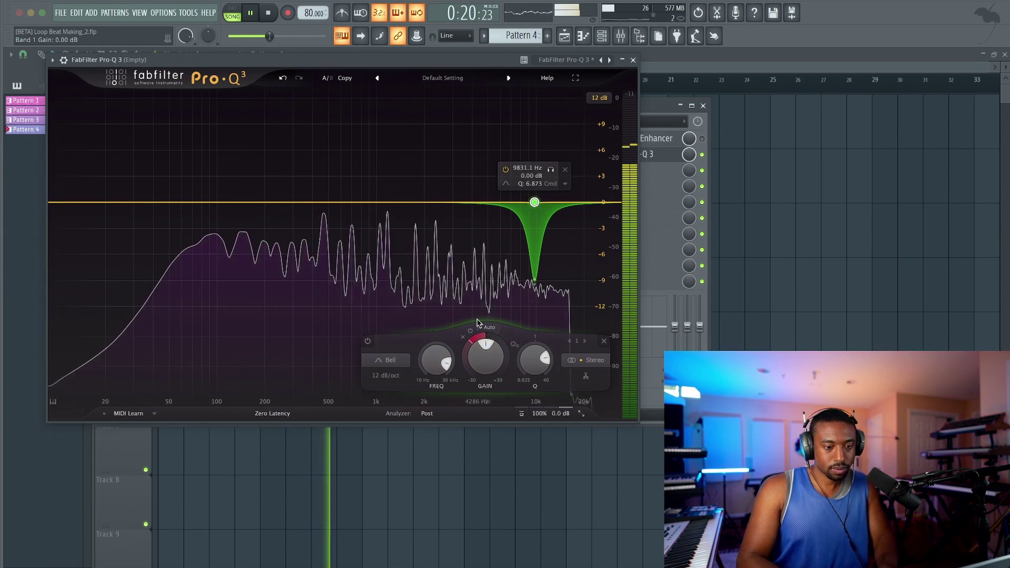
{"action": "left_click", "coordinate": [490, 331]}
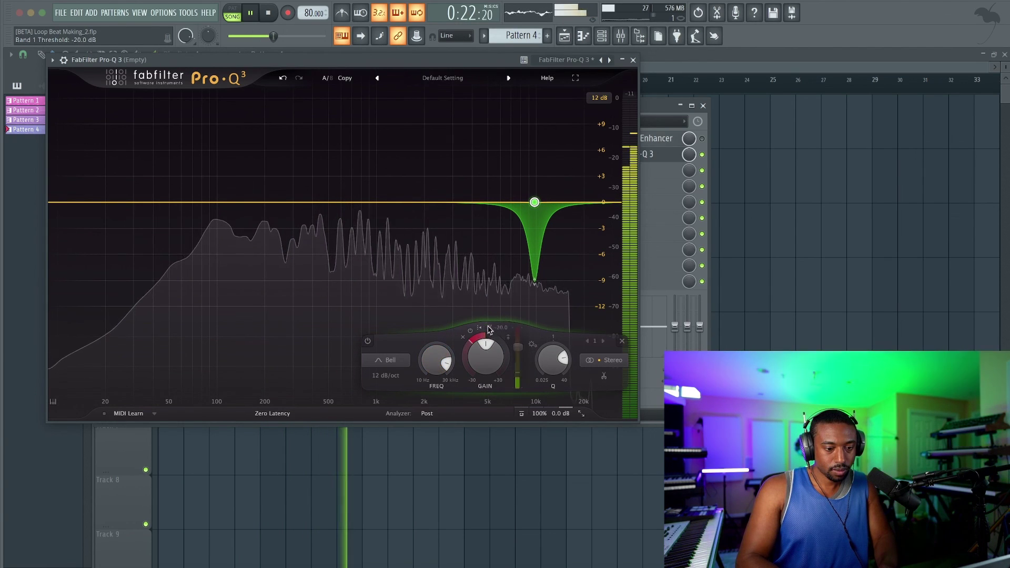
{"action": "left_click_drag", "start_coordinate": [518, 385], "coordinate": [518, 376]}
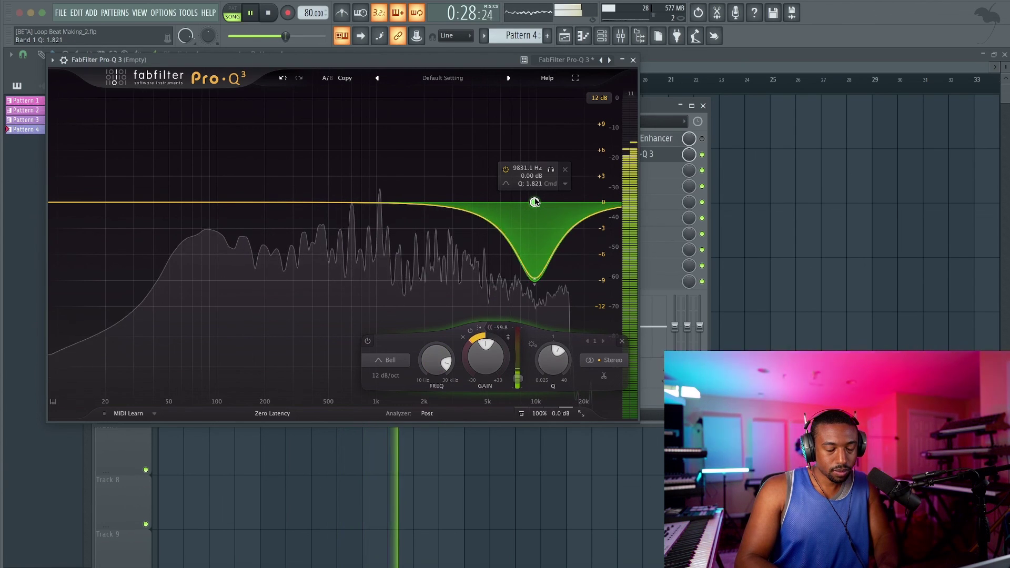
Widen the dynamic band to a Q of about 0.568 and close Pro-Q 3.
{"action": "scroll", "coordinate": [535, 202], "scroll_direction": "down", "scroll_amount": 4}
{"action": "scroll", "coordinate": [535, 202], "scroll_direction": "down", "scroll_amount": 2}
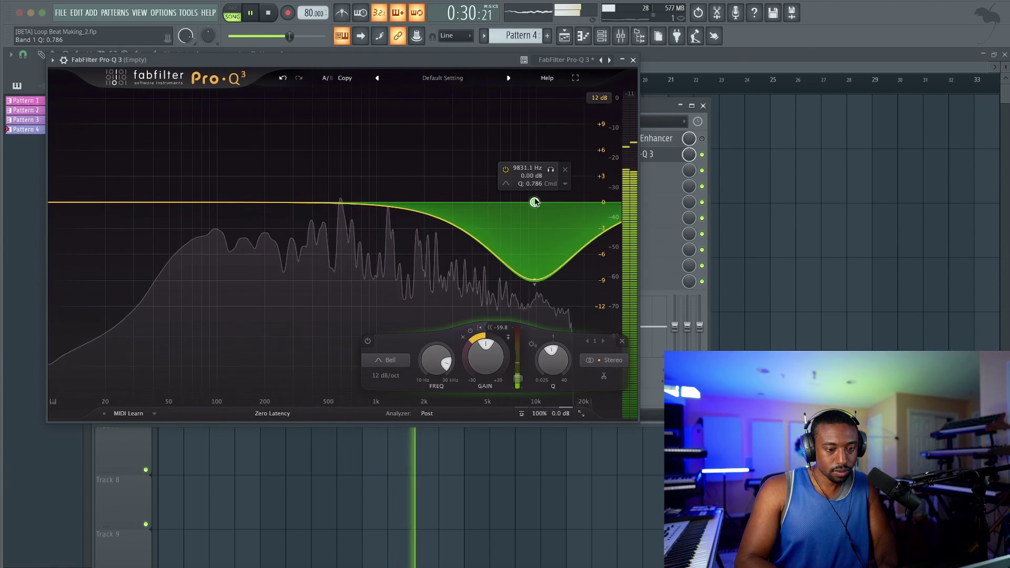
{"action": "scroll", "coordinate": [535, 202], "scroll_direction": "down", "scroll_amount": 2}
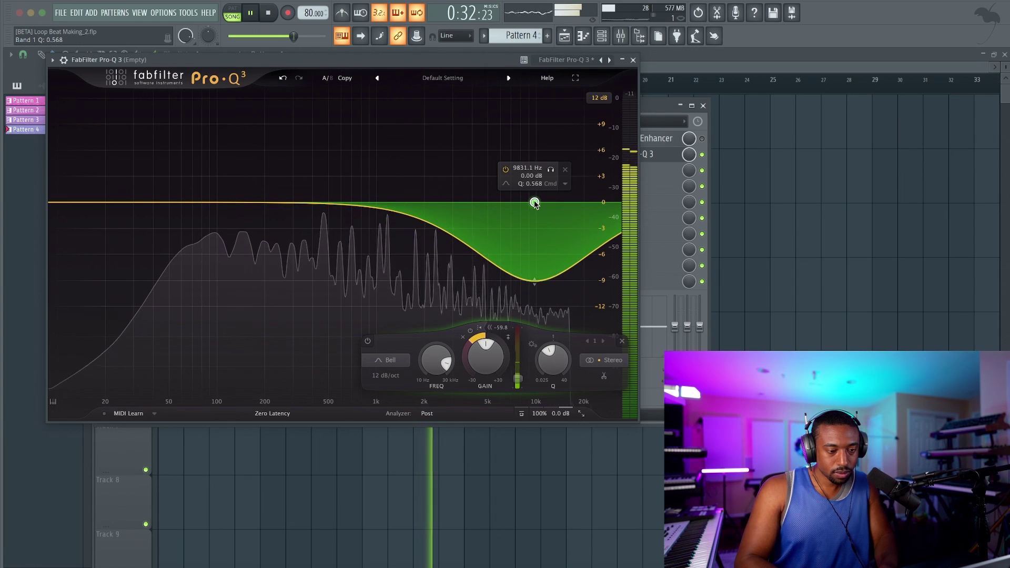
{"action": "left_click", "coordinate": [635, 61]}
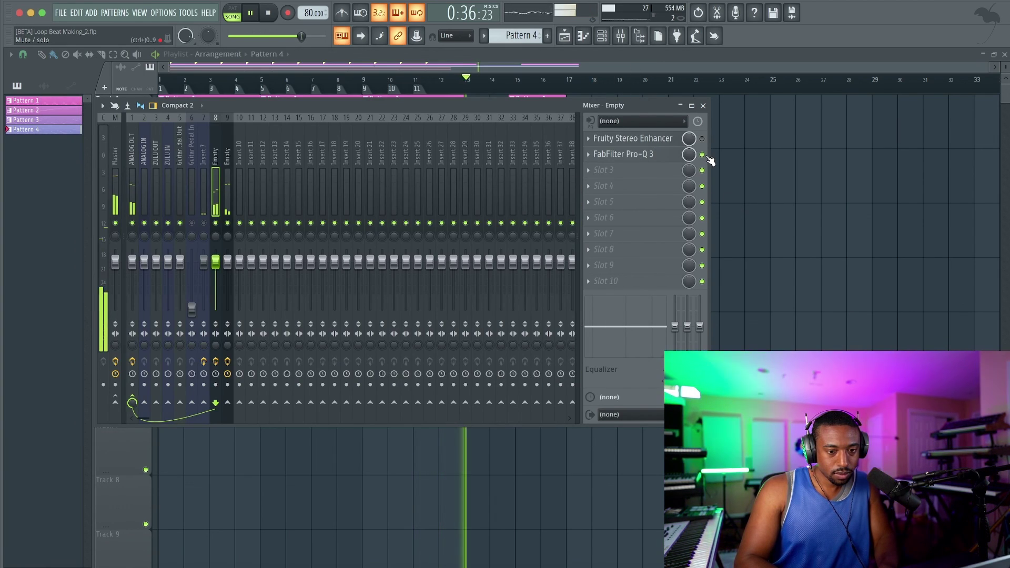
Disable Pro-Q 3 on insert 8 and stop playback with the playlist in view.
{"action": "key", "text": "F9"}
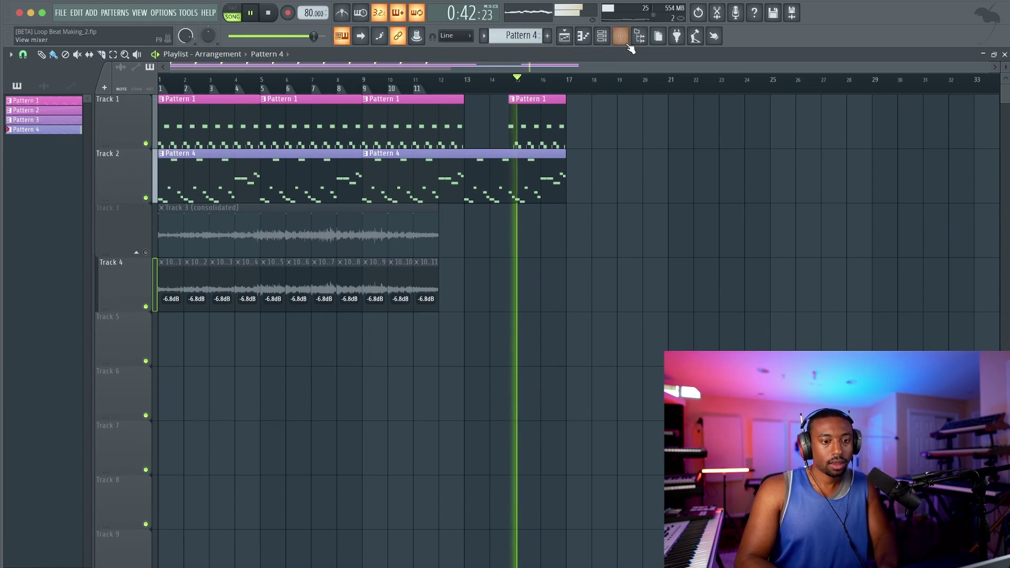
{"action": "key", "text": "F9"}
{"action": "key", "text": "F9"}
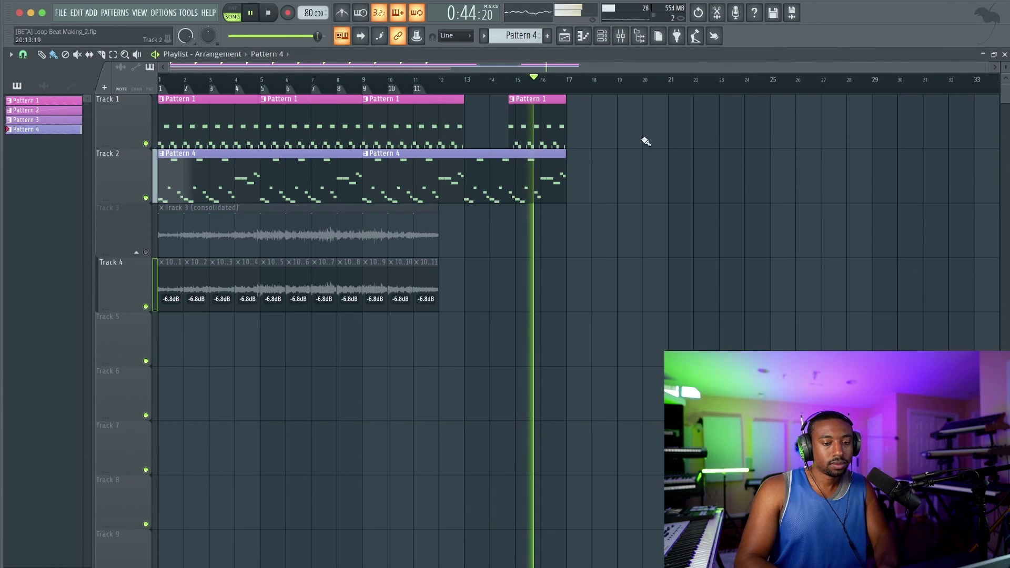
{"action": "left_click", "coordinate": [621, 36]}
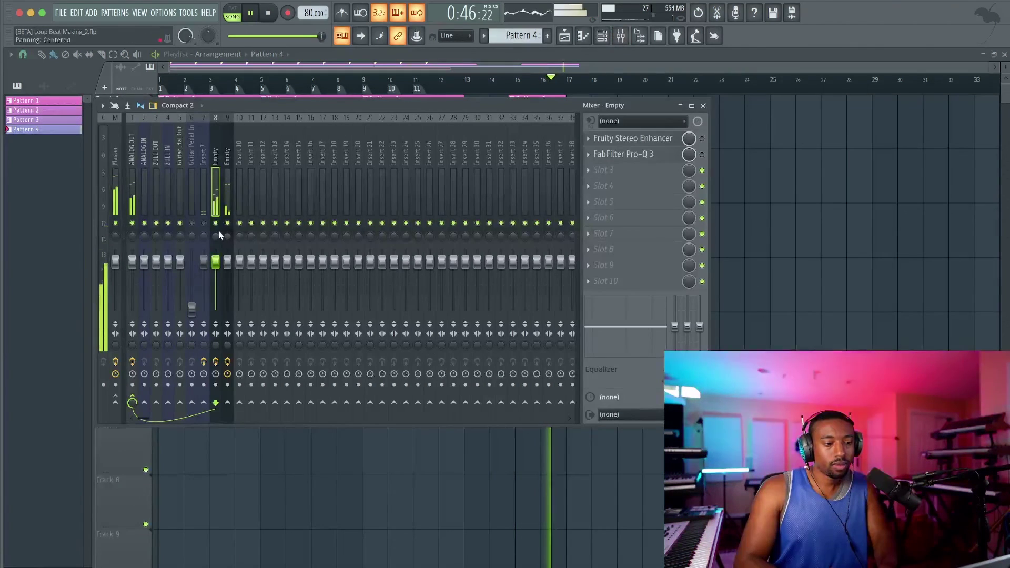
{"action": "key", "text": "F9"}
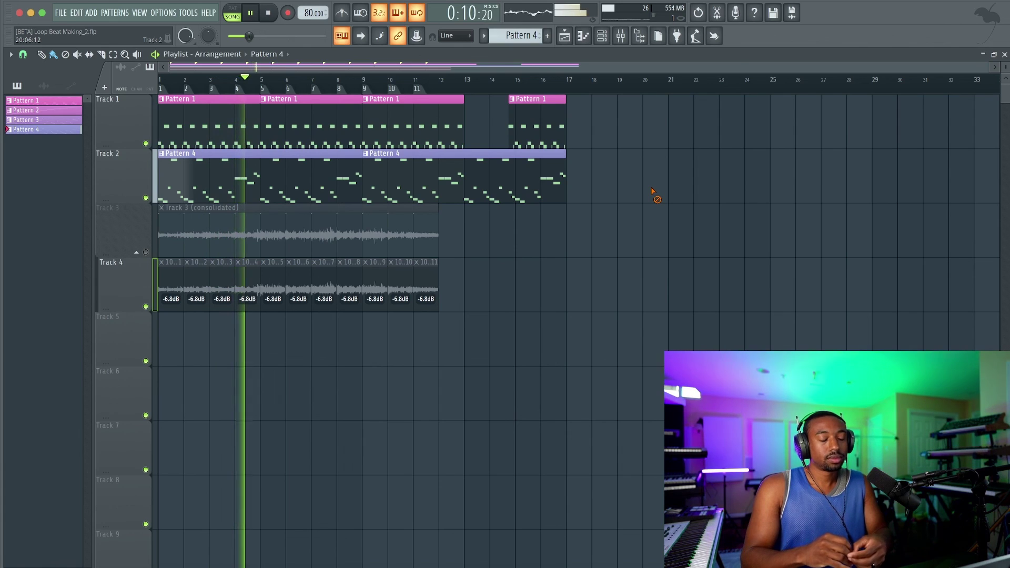
{"action": "key", "text": "space"}
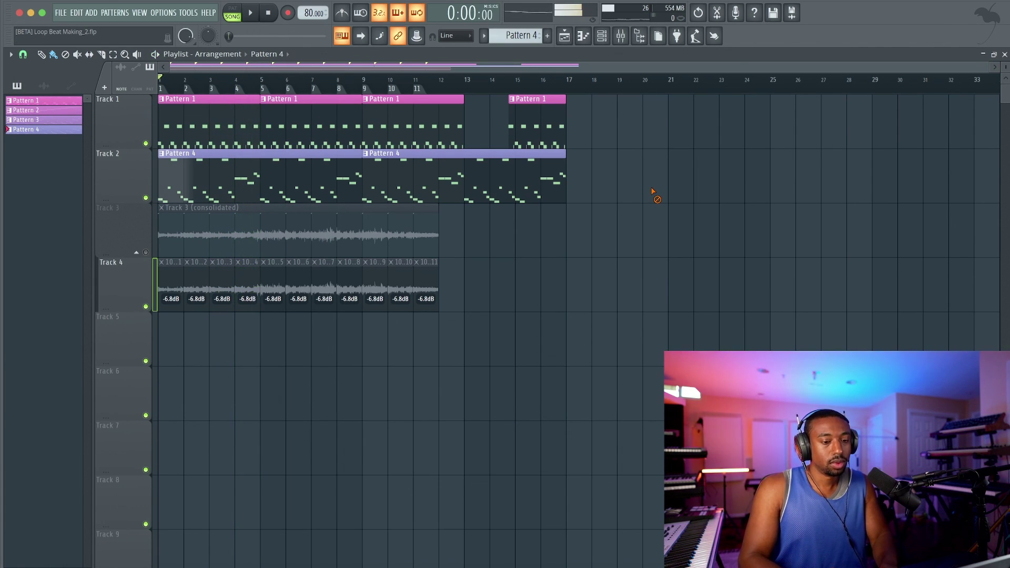